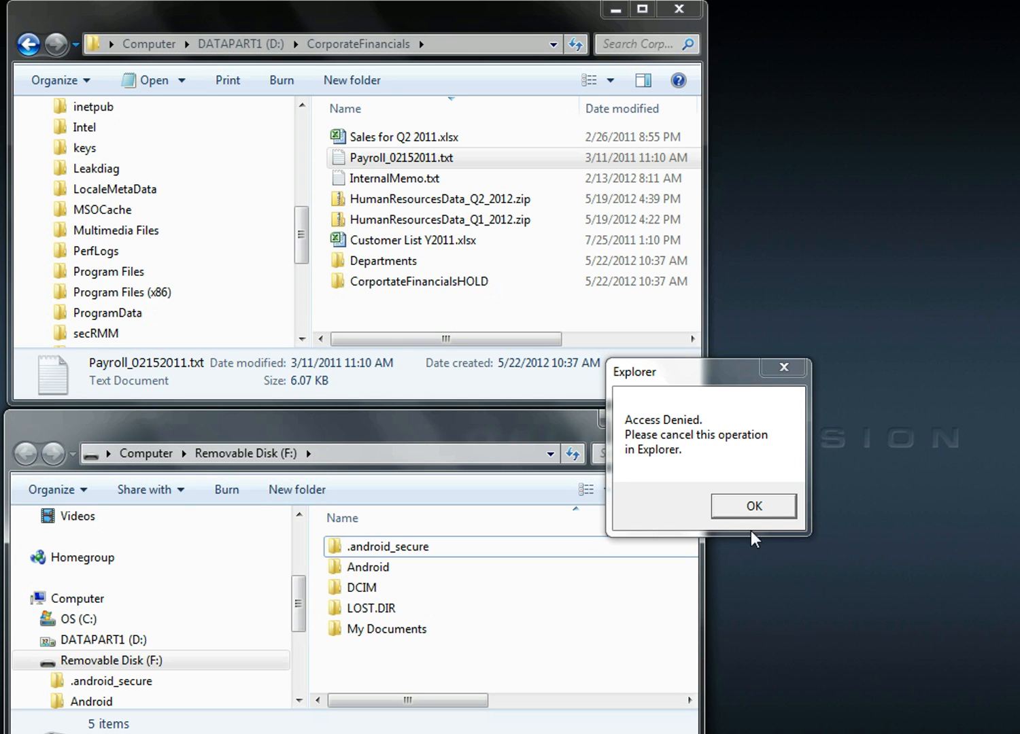
Dismiss the Access Denied message and minimise both file windows
{"action": "left_click", "coordinate": [754, 506]}
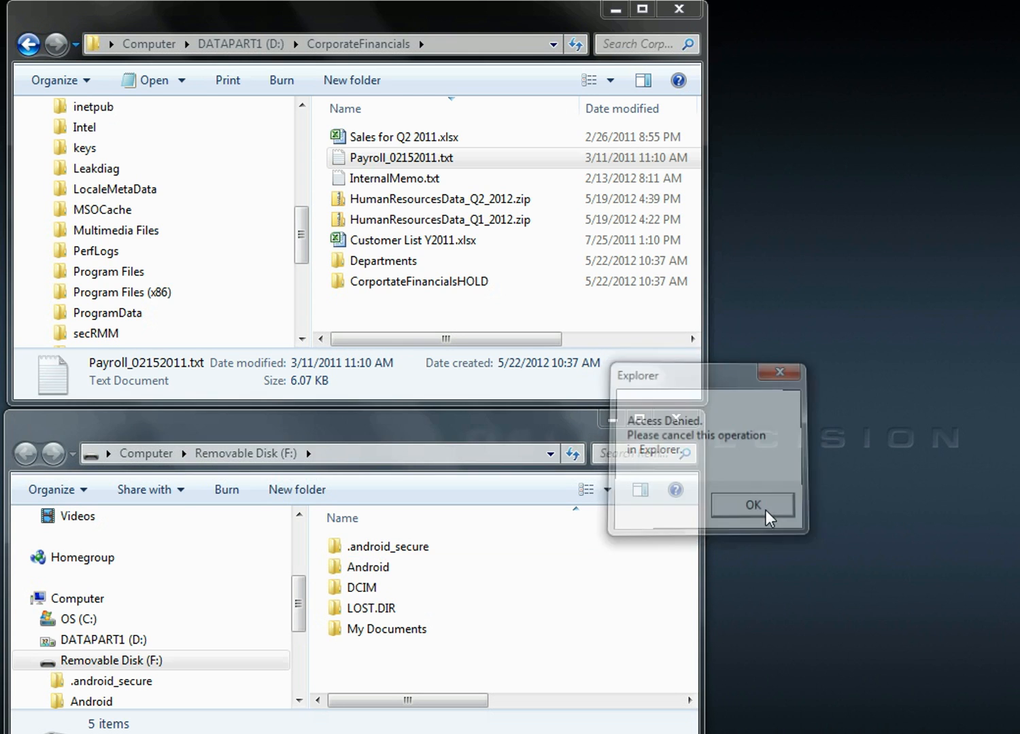
{"action": "left_click", "coordinate": [614, 427]}
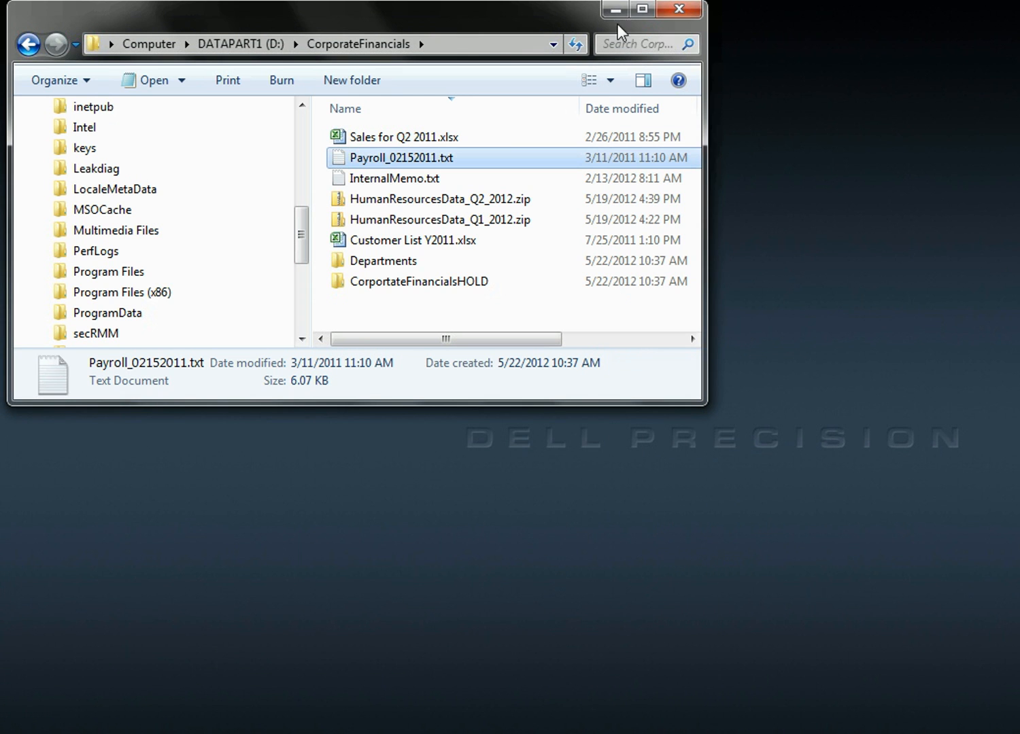
{"action": "left_click", "coordinate": [615, 10]}
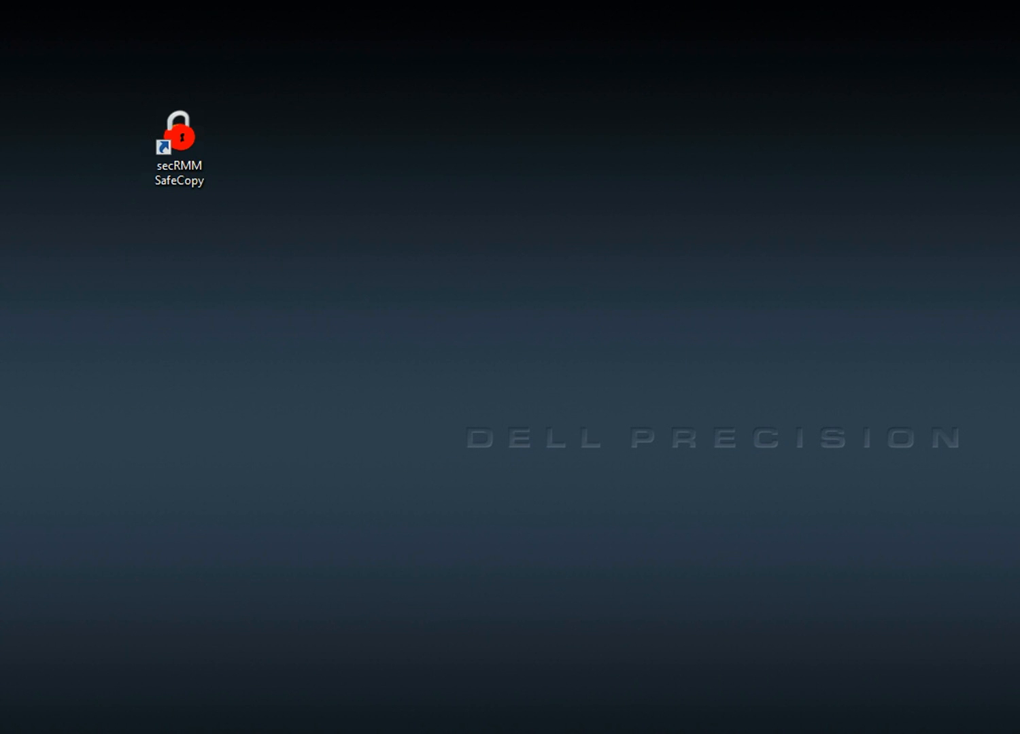
Switch to the xp64 Remote Desktop session and connect Computer Management to the computer tony-pc
{"action": "left_click", "coordinate": [639, 733]}
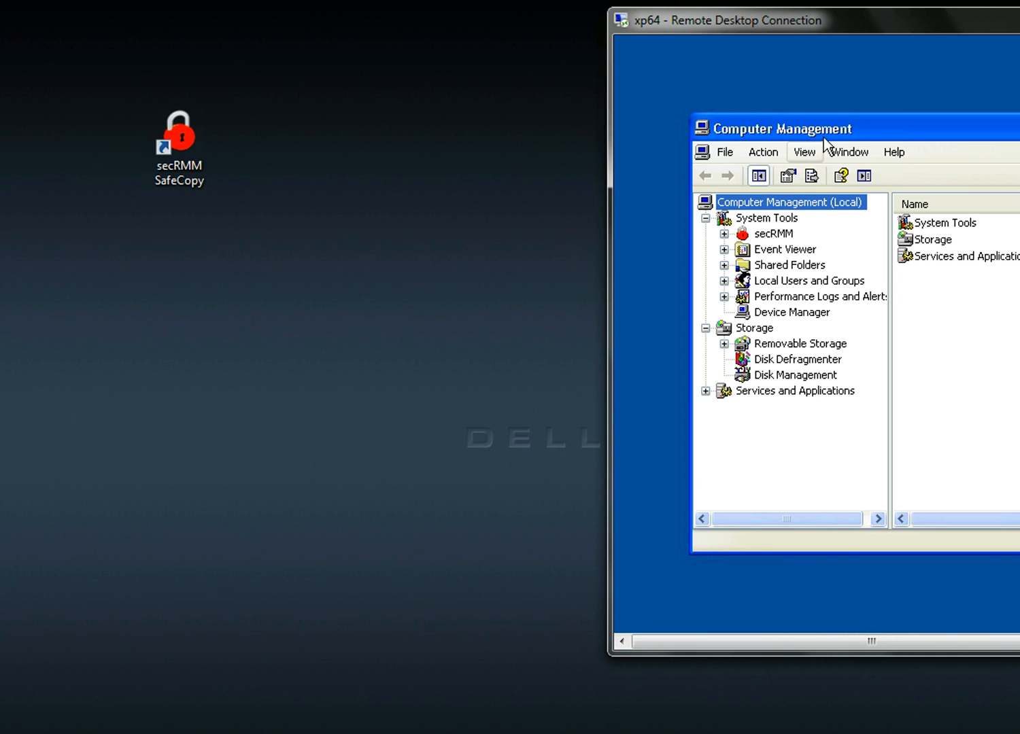
{"action": "left_click_drag", "start_coordinate": [833, 126], "coordinate": [761, 55]}
{"action": "left_click", "coordinate": [695, 79]}
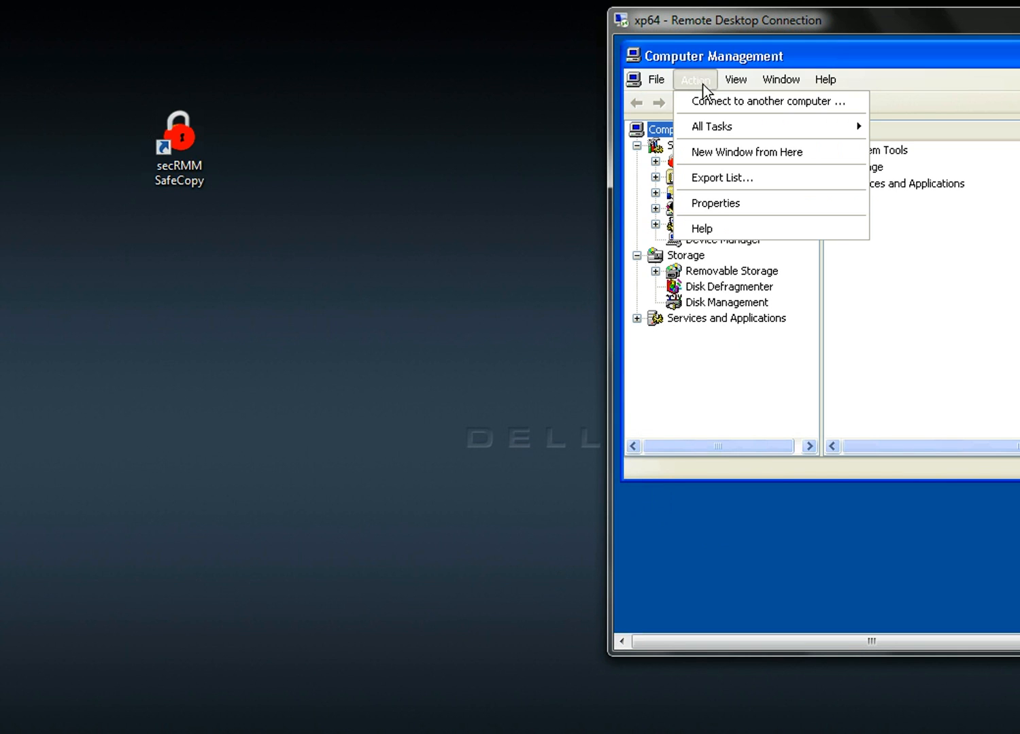
{"action": "left_click", "coordinate": [718, 101]}
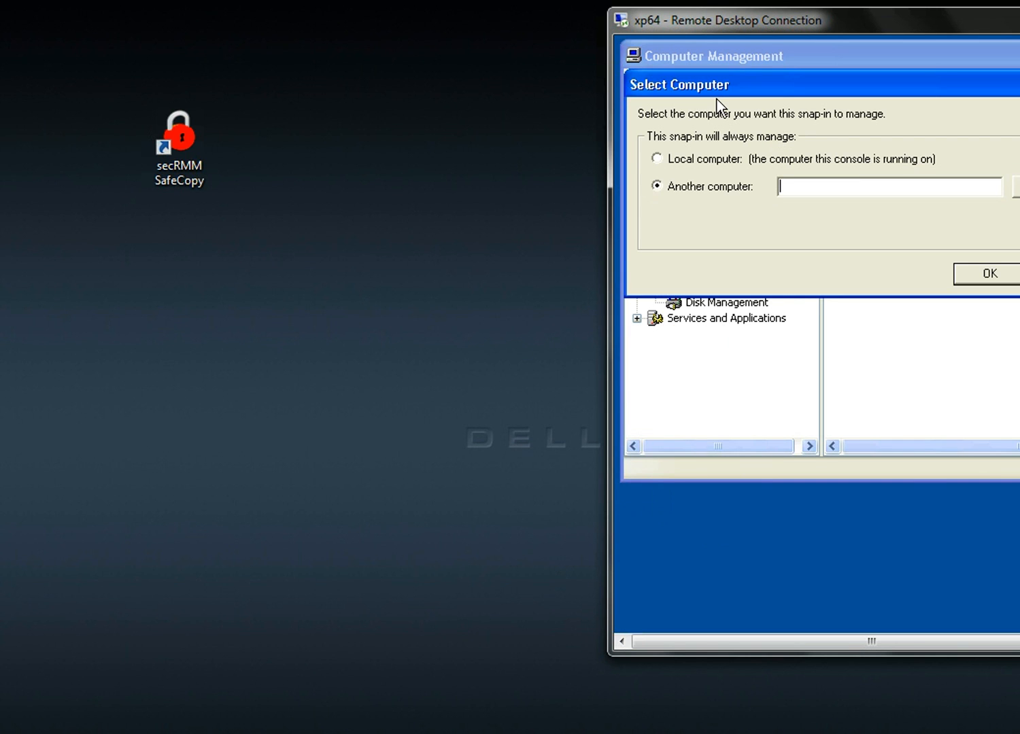
{"action": "type", "text": "tony-pc"}
{"action": "left_click", "coordinate": [997, 274]}
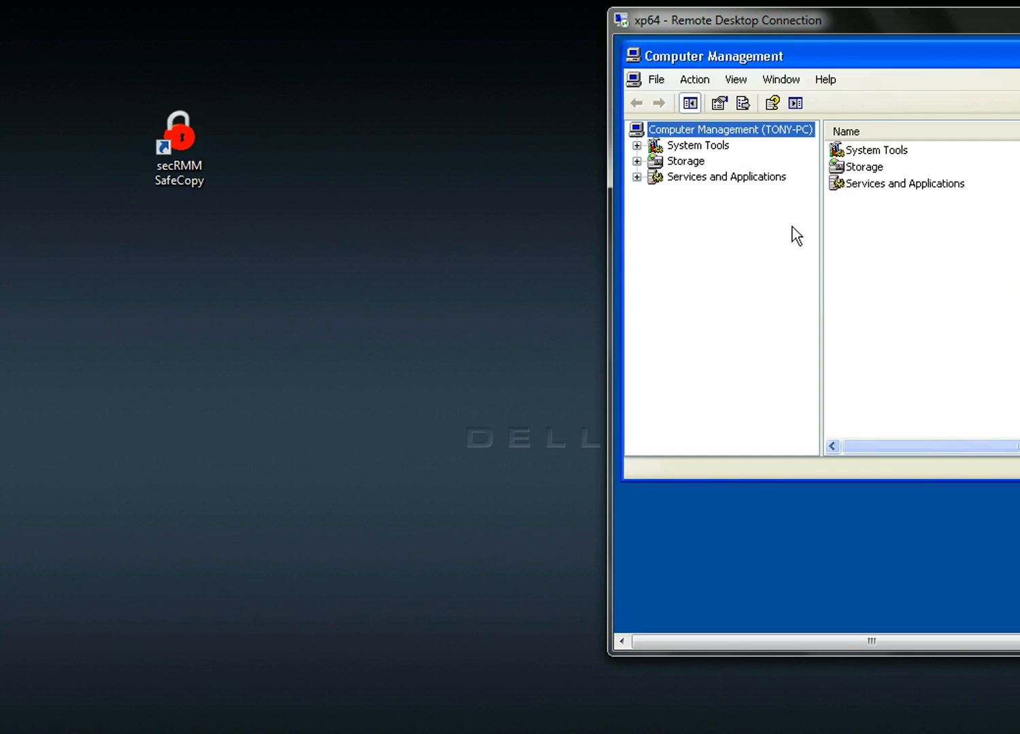
Show the connected computer's secRMM settings under System Tools and move the remote session window so the Value column is in view
{"action": "left_click", "coordinate": [637, 145]}
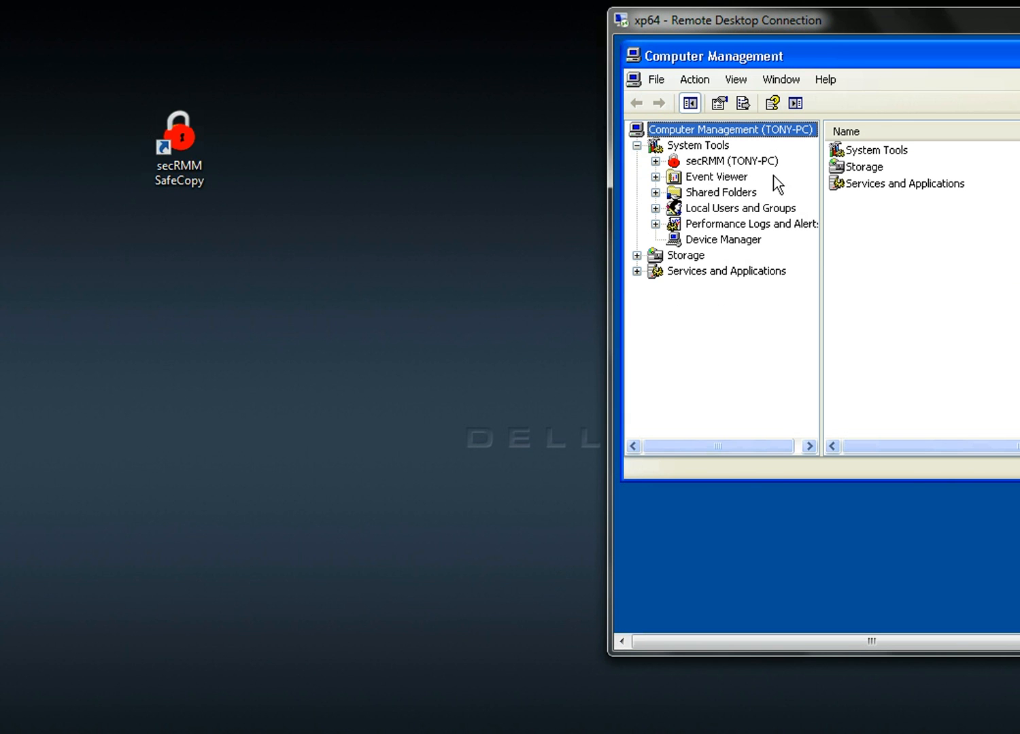
{"action": "left_click", "coordinate": [699, 162]}
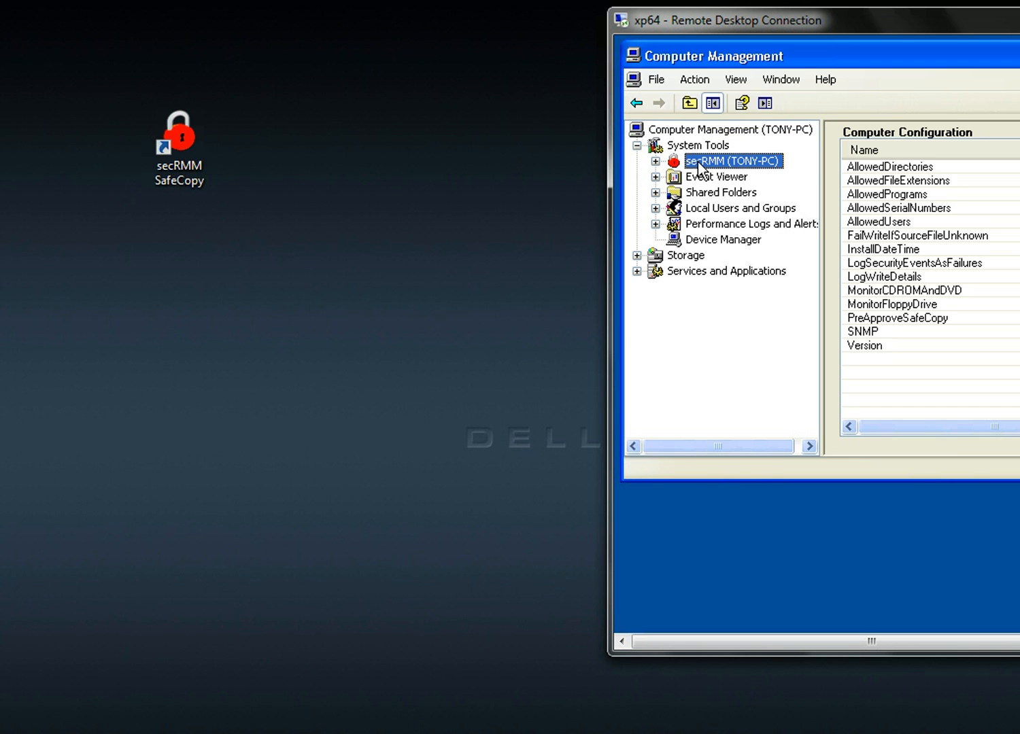
{"action": "left_click_drag", "start_coordinate": [835, 19], "coordinate": [604, 11]}
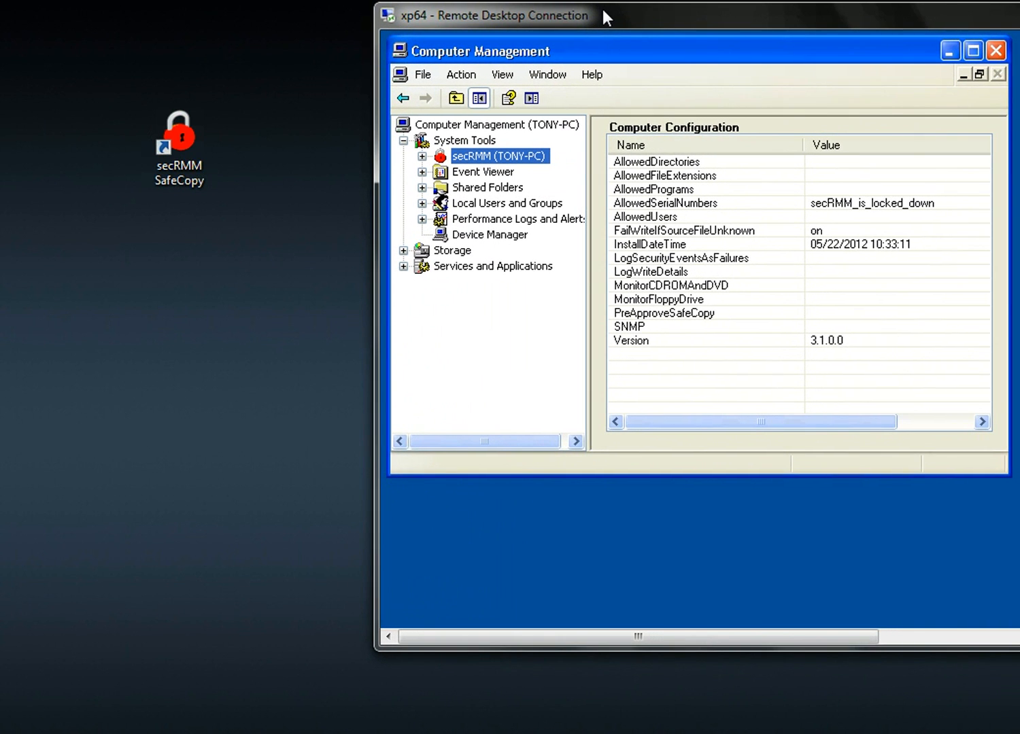
Clear the AllowedSerialNumbers property and save the change
{"action": "double_click", "coordinate": [858, 204]}
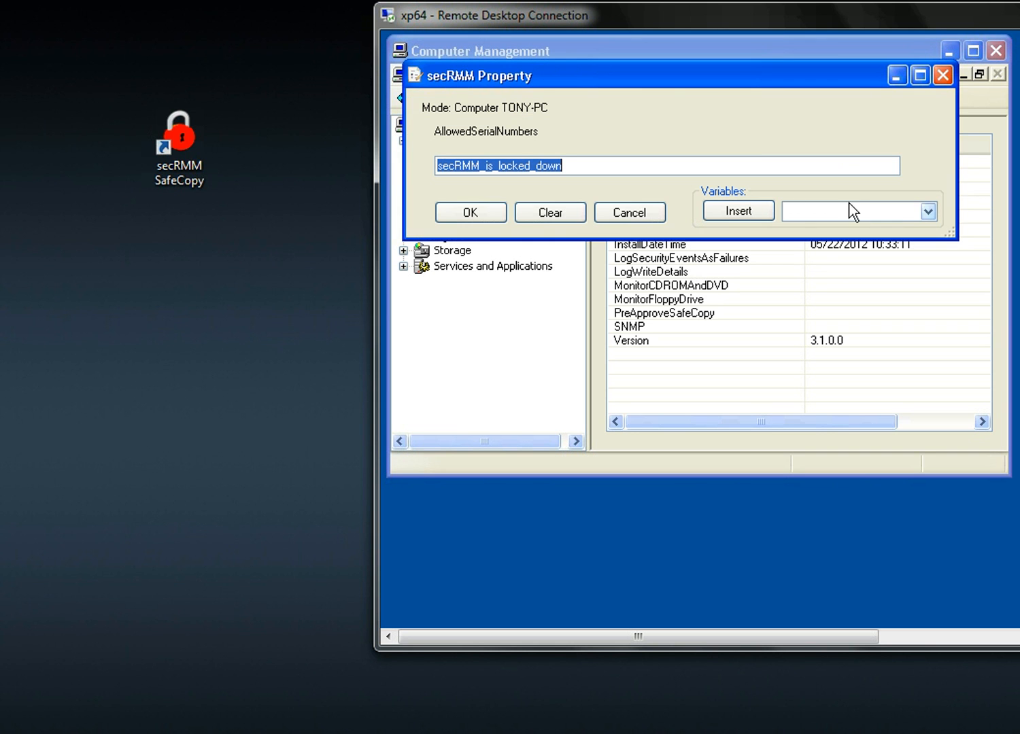
{"action": "left_click", "coordinate": [549, 212]}
{"action": "left_click", "coordinate": [473, 218]}
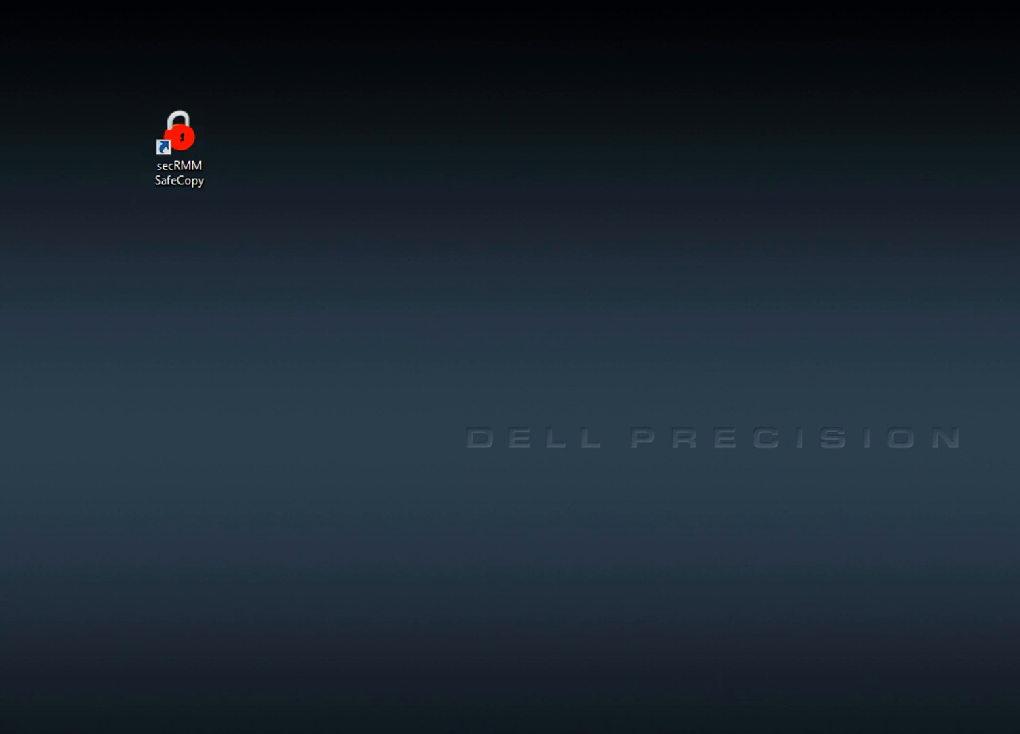
Restore both file windows and copy Payroll_02152011.txt from CorporateFinancials to Removable Disk (F:)
{"action": "left_click", "coordinate": [177, 692]}
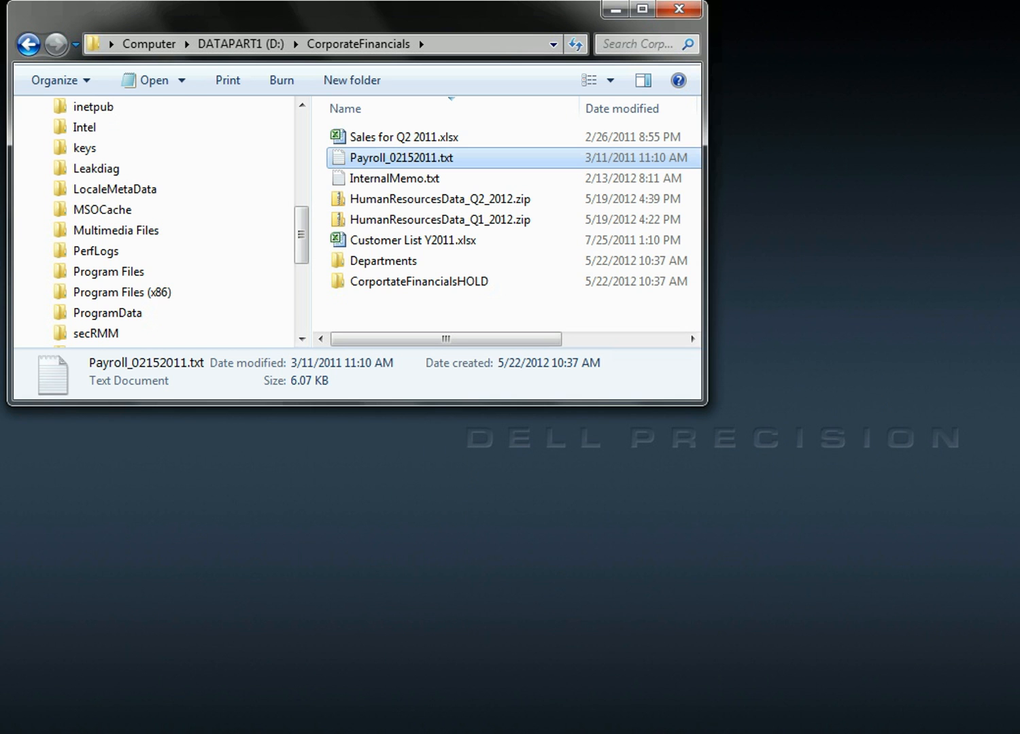
{"action": "left_click", "coordinate": [363, 692]}
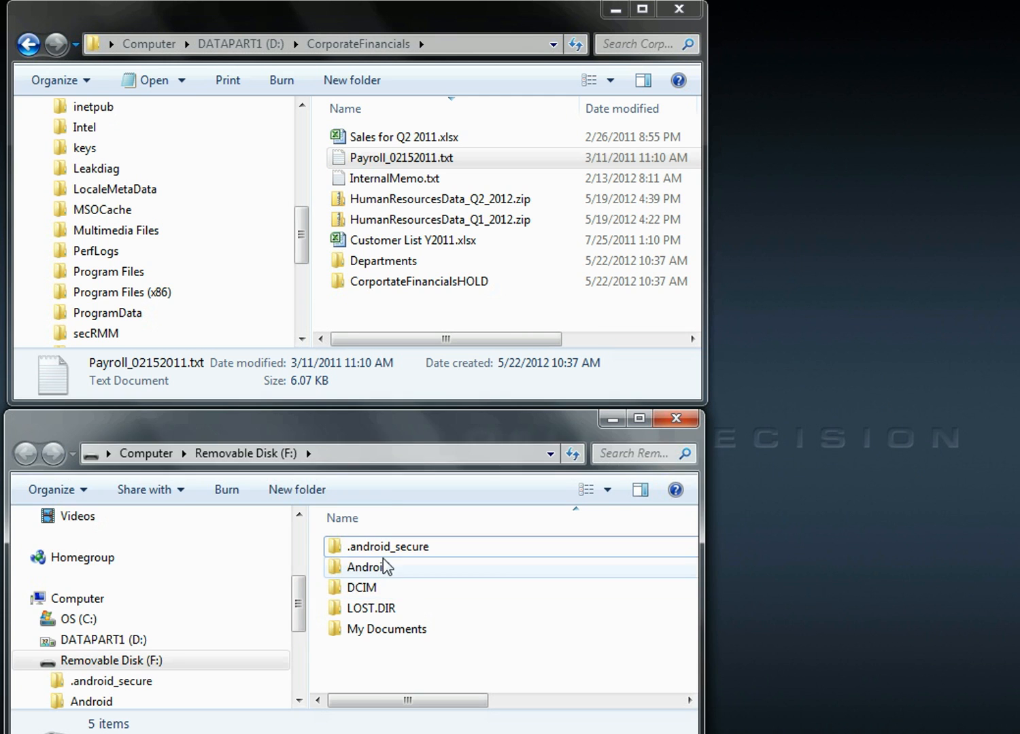
{"action": "left_click_drag", "start_coordinate": [378, 164], "coordinate": [355, 663]}
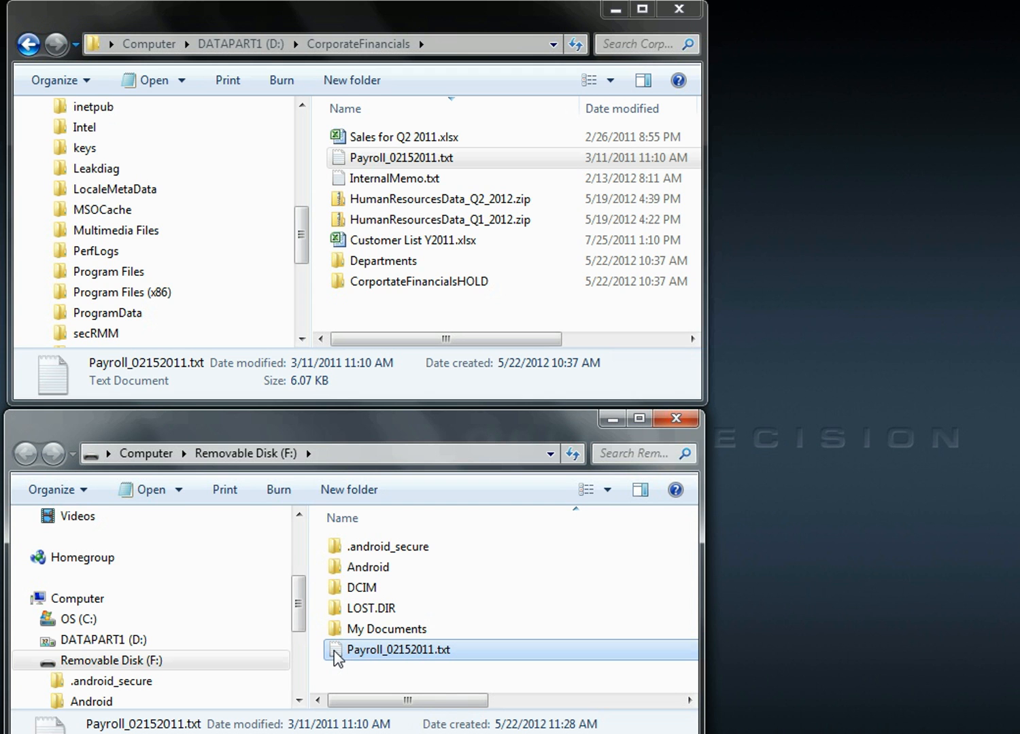
Permanently delete Payroll_02152011.txt from Removable Disk (F:) and minimise both file windows
{"action": "key", "text": "Delete"}
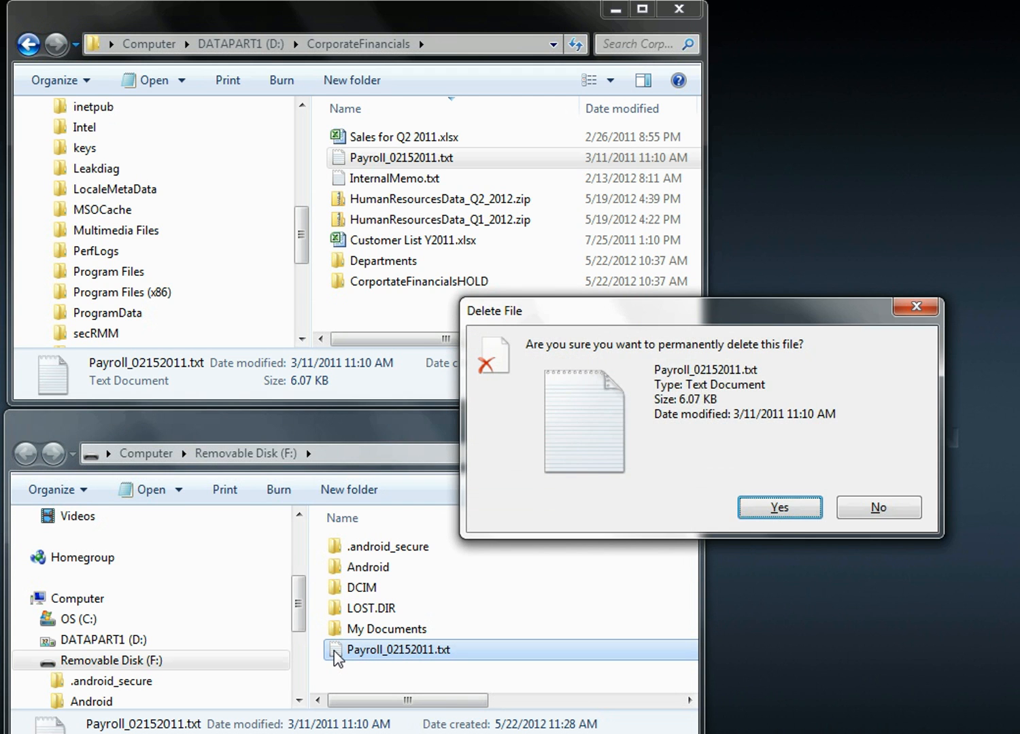
{"action": "left_click", "coordinate": [781, 511]}
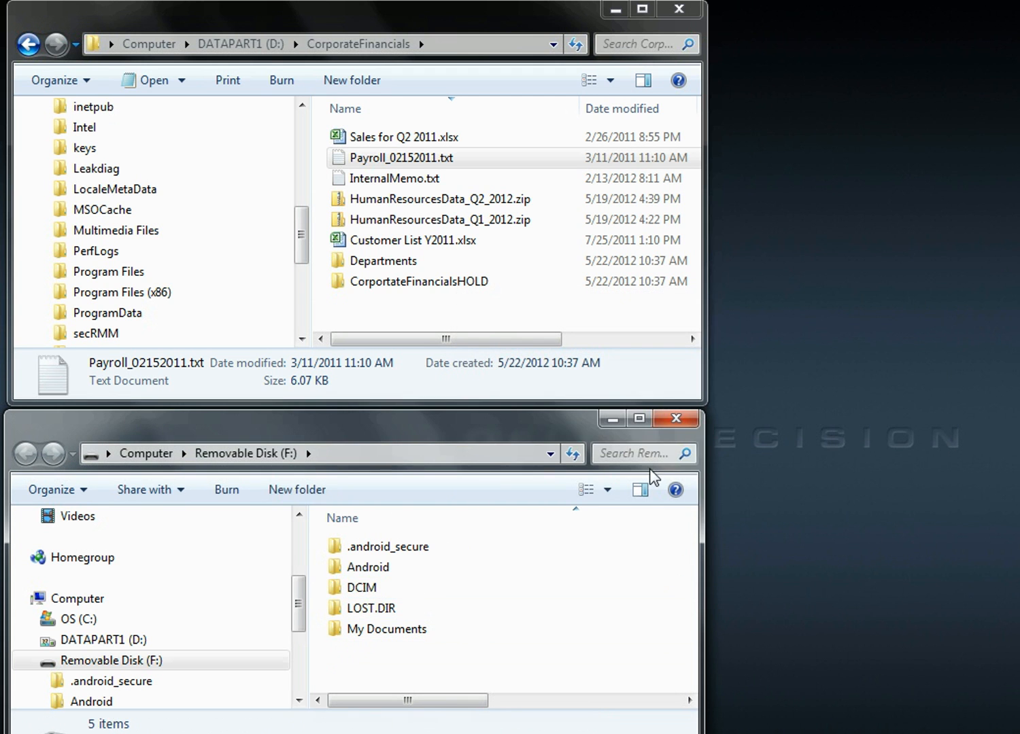
{"action": "left_click", "coordinate": [609, 418]}
{"action": "left_click", "coordinate": [615, 11]}
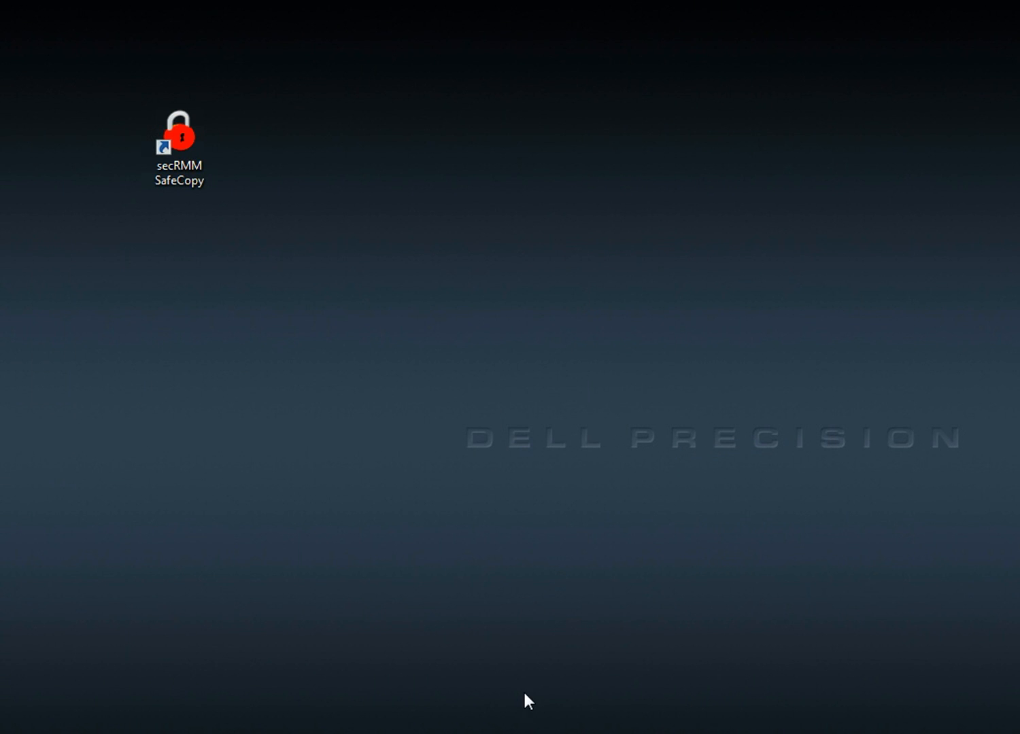
Return to the xp64 remote session and turn on the PreApproveSafeCopy property
{"action": "left_click", "coordinate": [697, 643]}
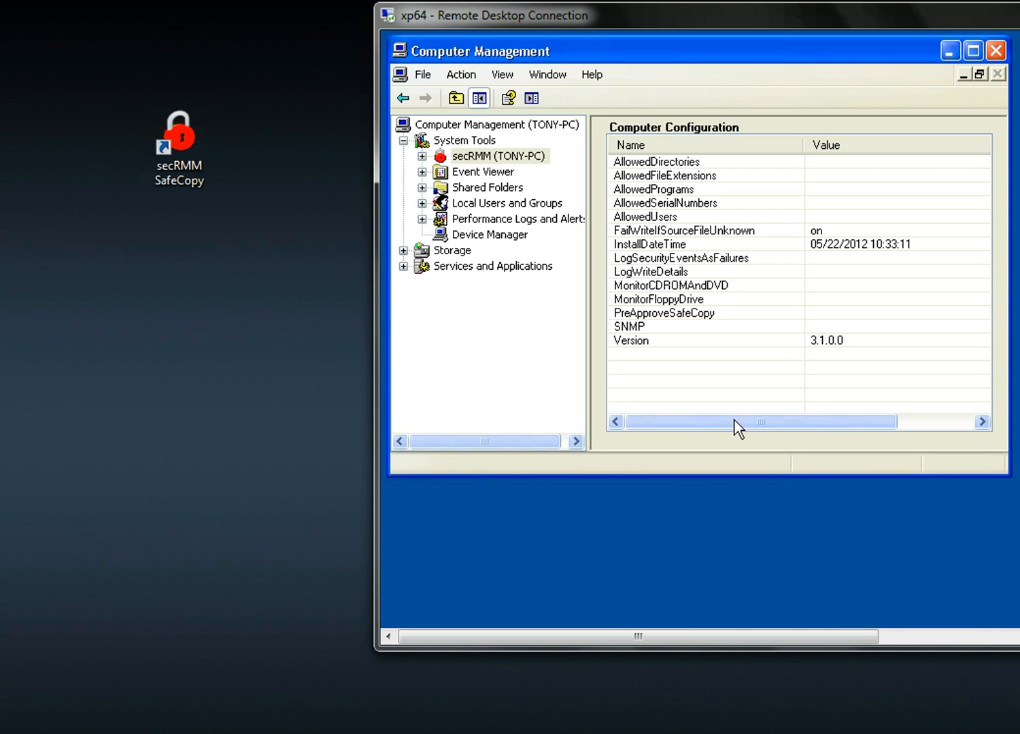
{"action": "double_click", "coordinate": [681, 314]}
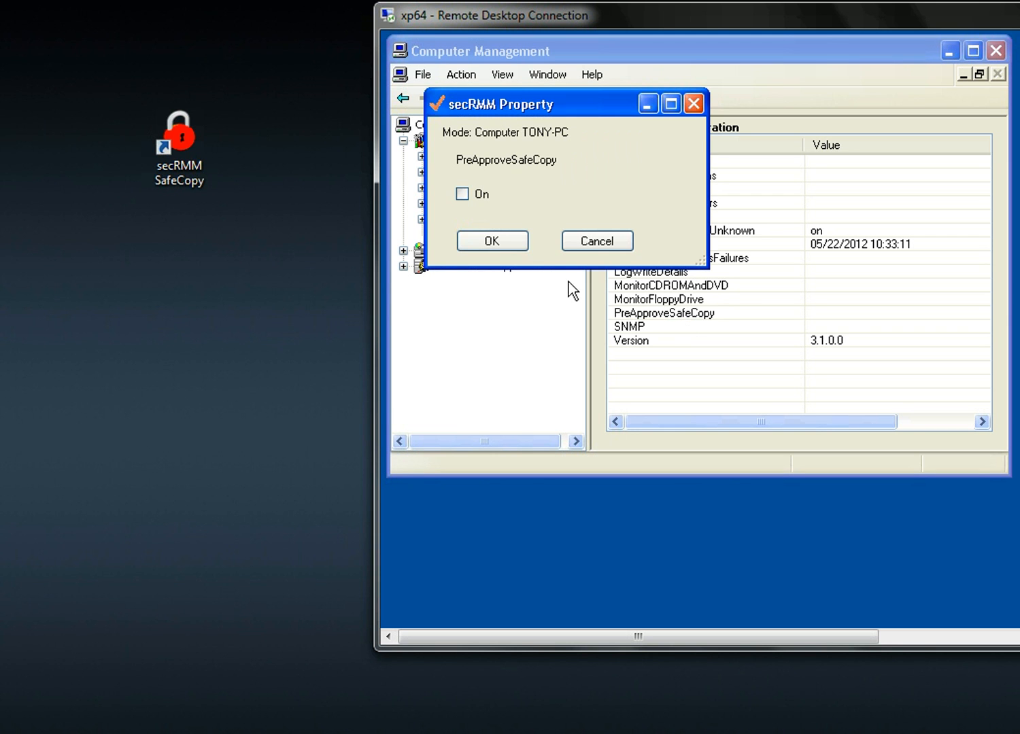
{"action": "left_click", "coordinate": [467, 199]}
{"action": "left_click", "coordinate": [498, 238]}
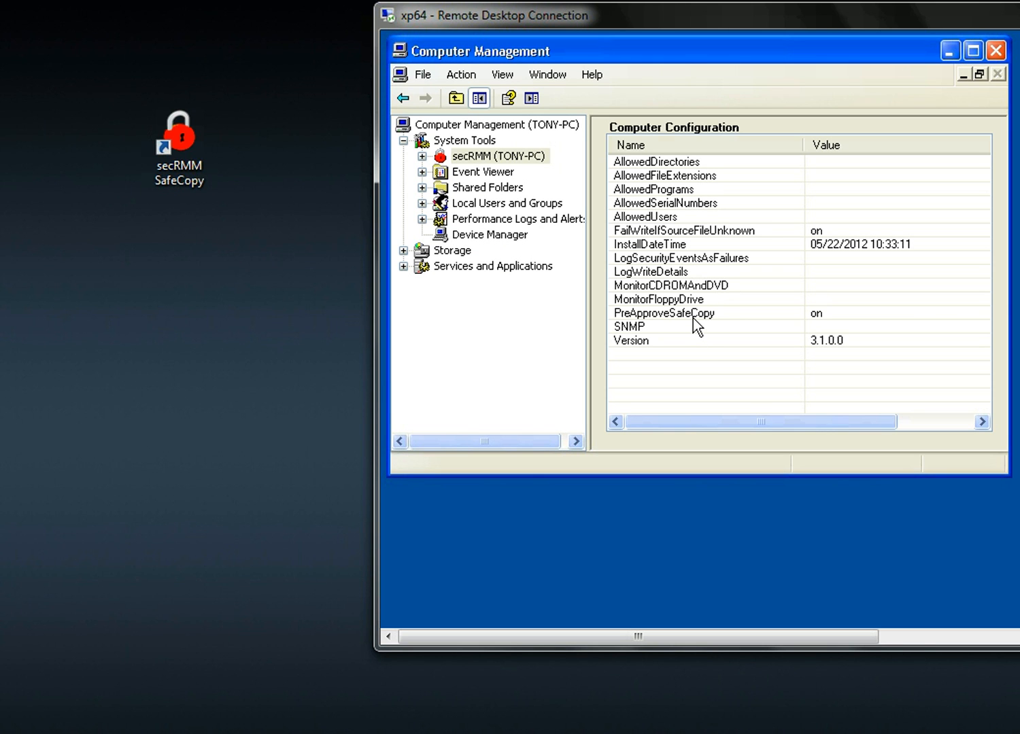
Set AllowedPrograms to the SafeCopy program, C:\Program Files\secRMM\UserUtils\secRMMSafeCopy.exe, and save it
{"action": "left_click", "coordinate": [660, 191]}
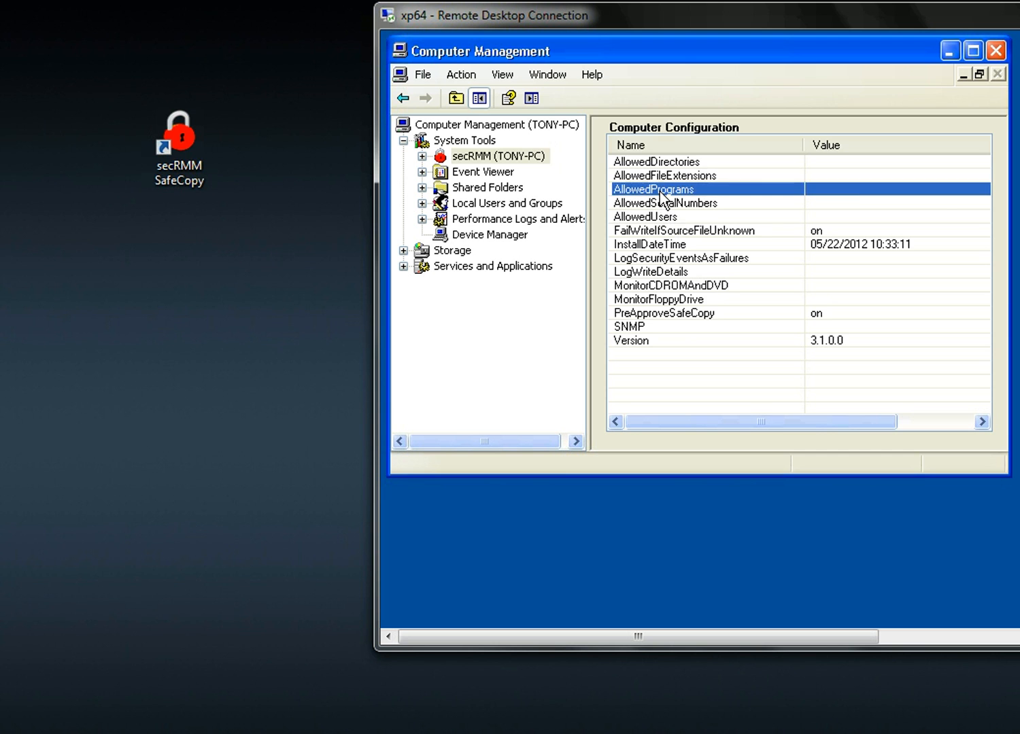
{"action": "double_click", "coordinate": [659, 192]}
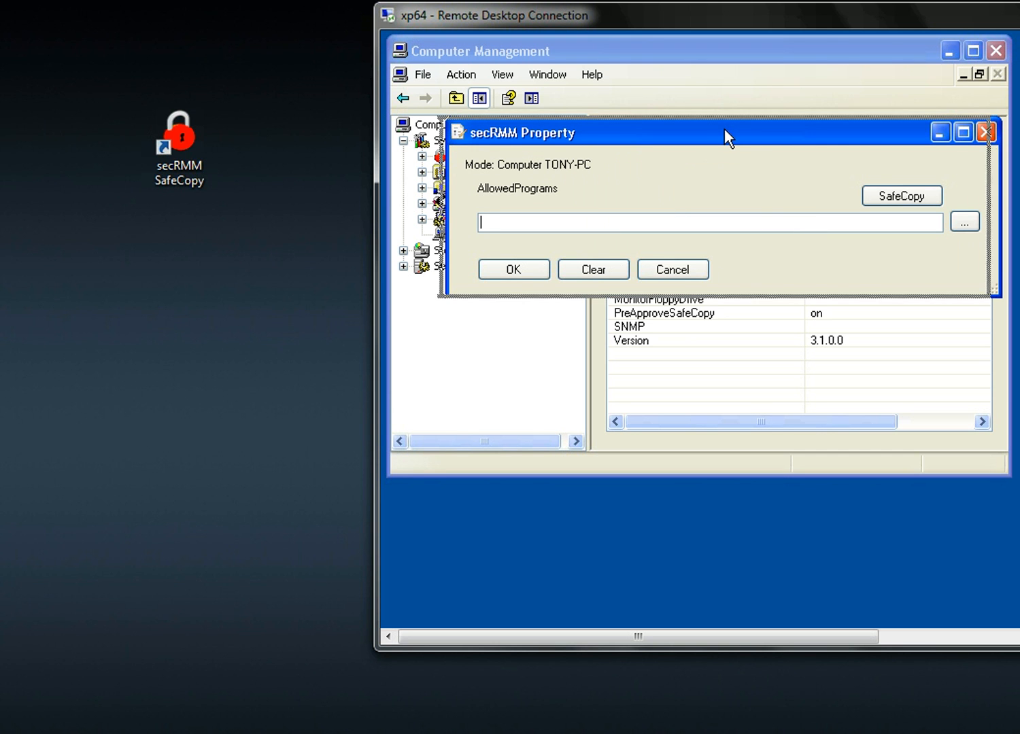
{"action": "left_click_drag", "start_coordinate": [724, 128], "coordinate": [713, 128]}
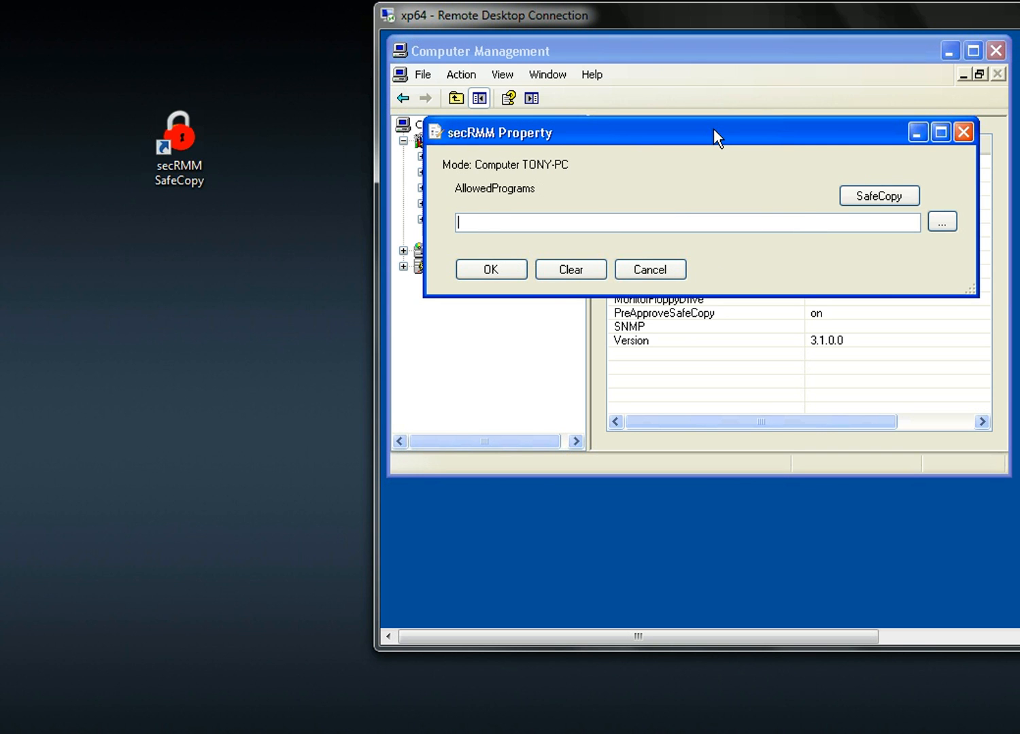
{"action": "left_click", "coordinate": [879, 196]}
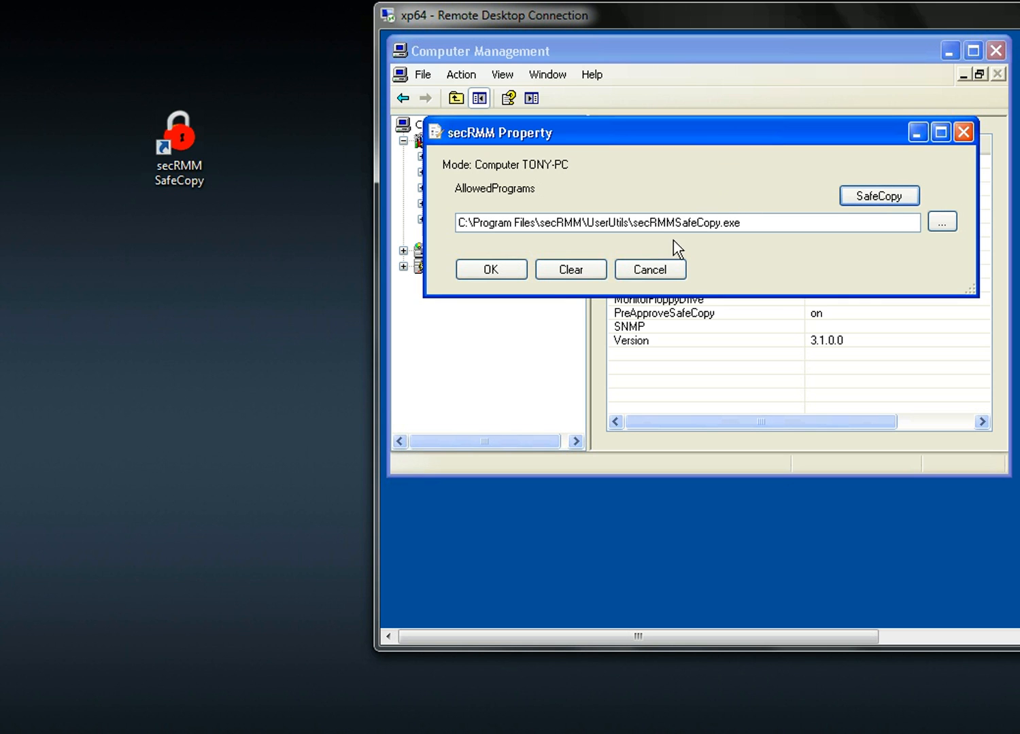
{"action": "left_click", "coordinate": [491, 269]}
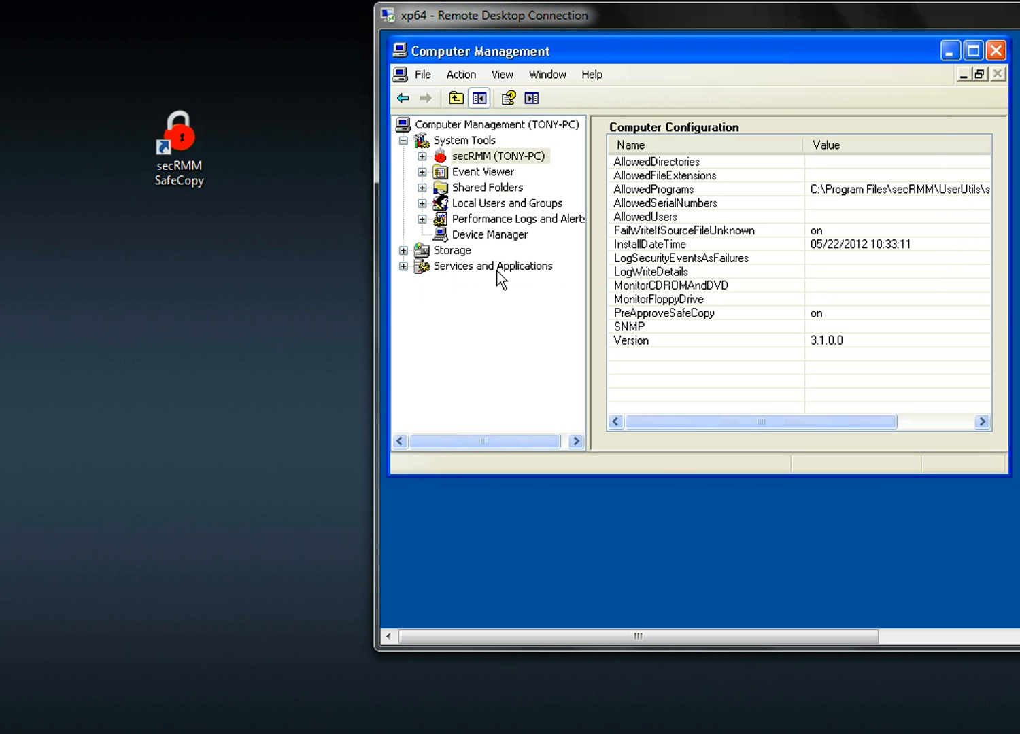
Open the AllowedDirectories property and choose the Users folder on Local Disk (C:) as an allowed directory
{"action": "double_click", "coordinate": [628, 162]}
{"action": "left_click_drag", "start_coordinate": [629, 157], "coordinate": [567, 193]}
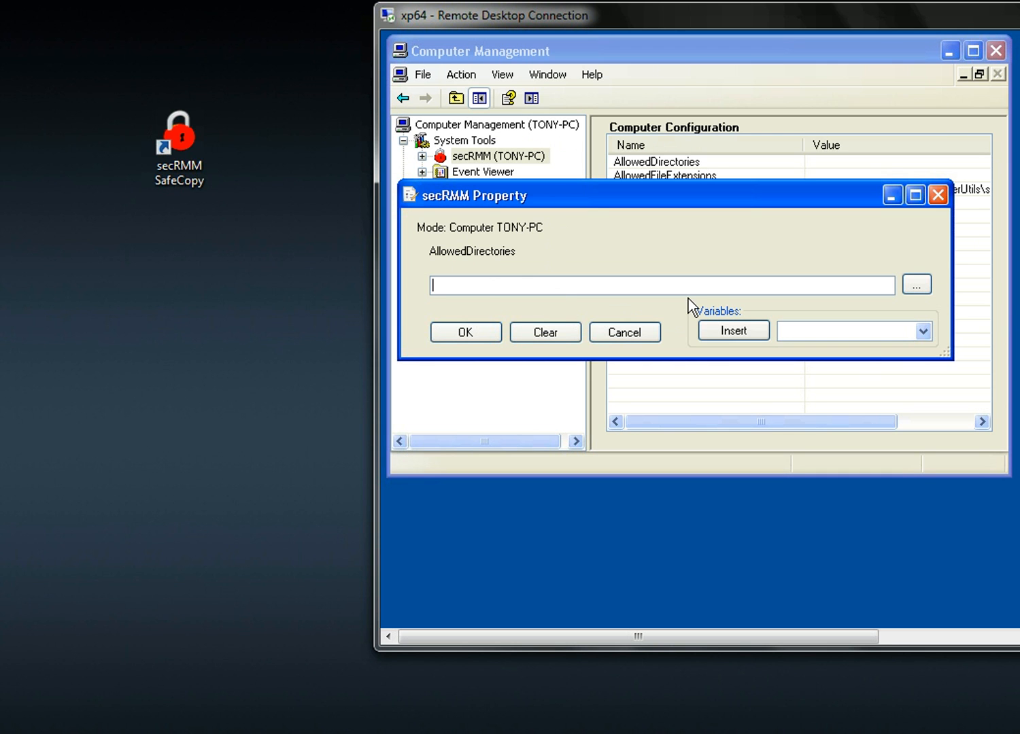
{"action": "left_click", "coordinate": [923, 285]}
{"action": "left_click_drag", "start_coordinate": [989, 326], "coordinate": [494, 225]}
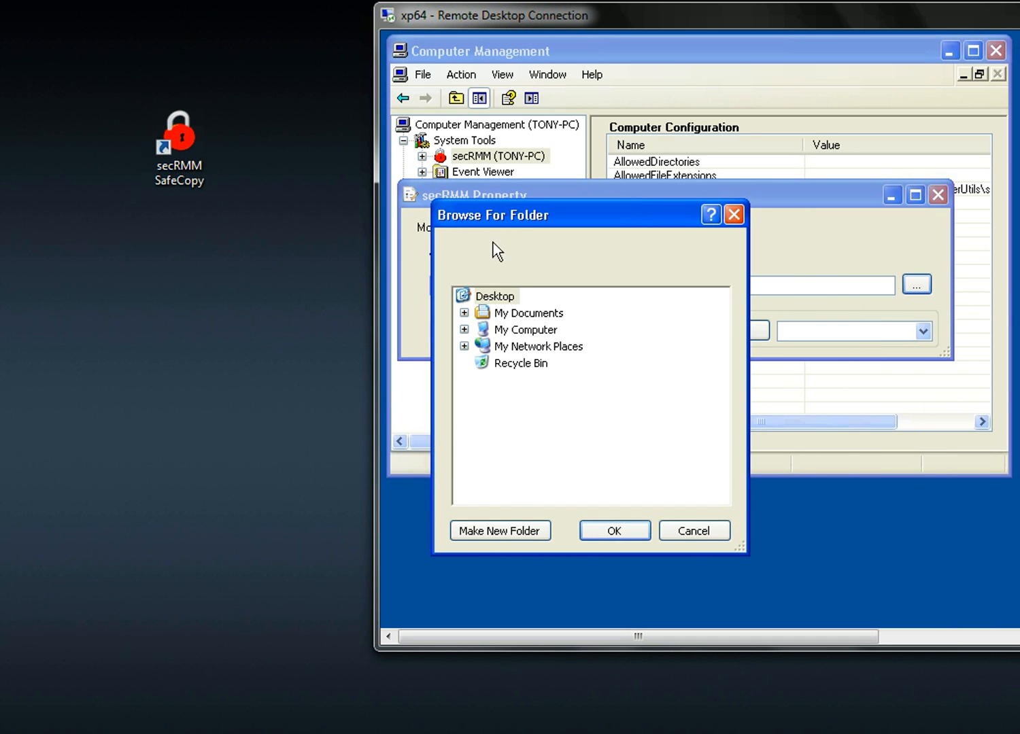
{"action": "left_click", "coordinate": [464, 329]}
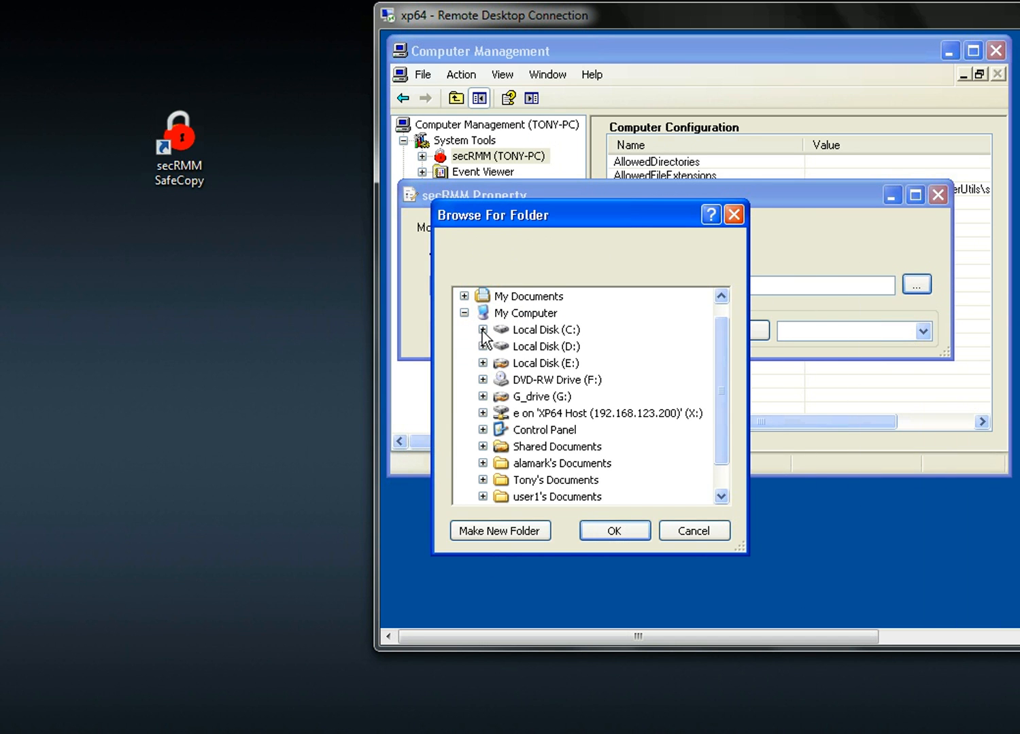
{"action": "left_click", "coordinate": [483, 330]}
{"action": "scroll", "coordinate": [724, 367], "scroll_direction": "down", "scroll_amount": 1}
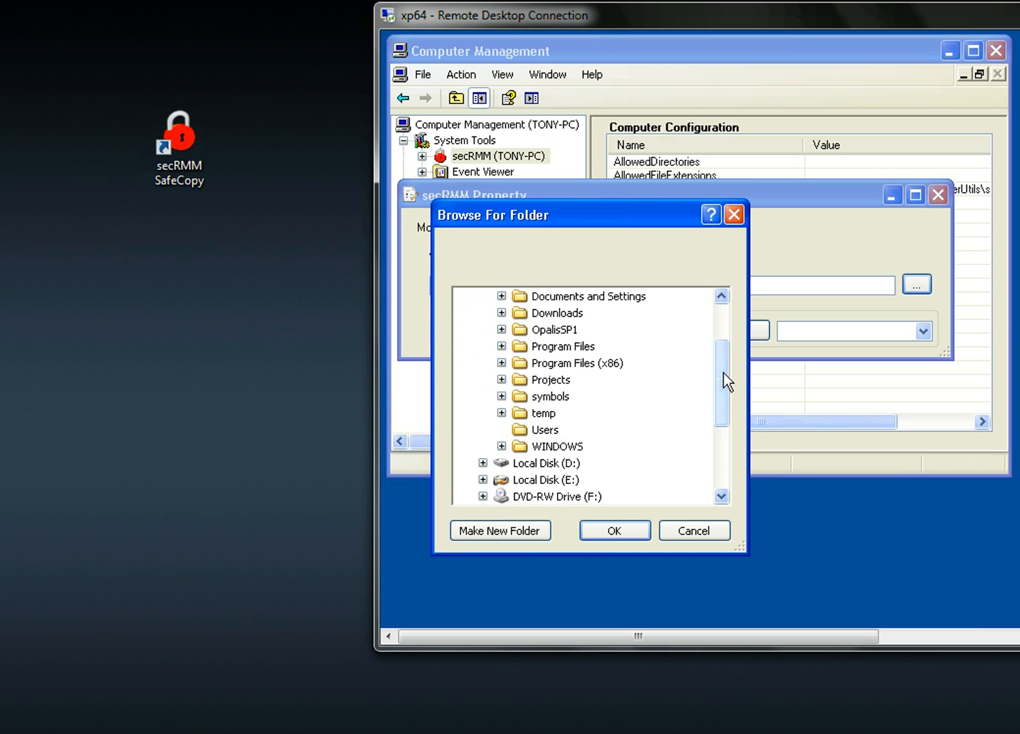
{"action": "left_click", "coordinate": [520, 431]}
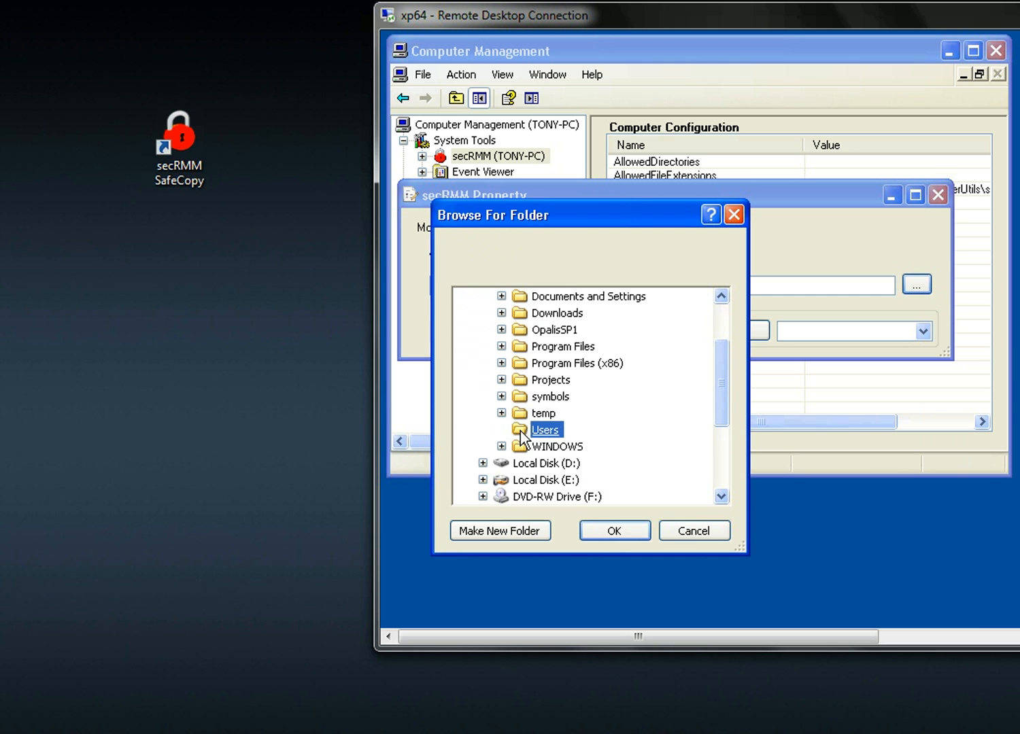
{"action": "left_click", "coordinate": [615, 531]}
Append the UserId variable to the C:\Users\ path in AllowedDirectories
{"action": "left_click", "coordinate": [527, 286]}
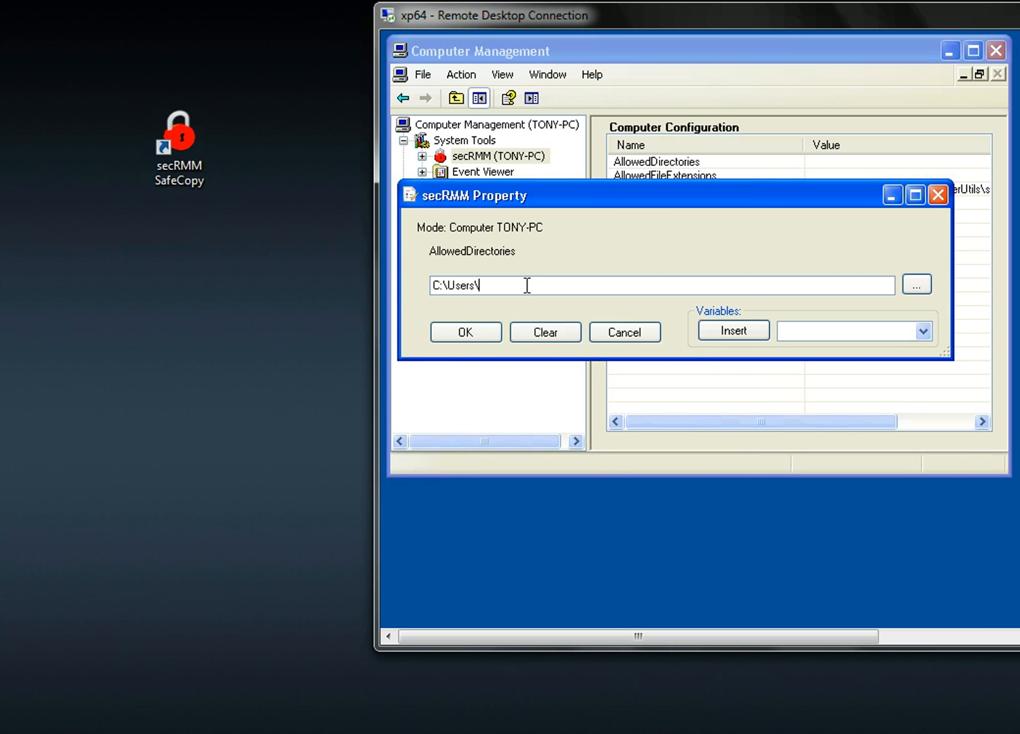
{"action": "left_click", "coordinate": [923, 333]}
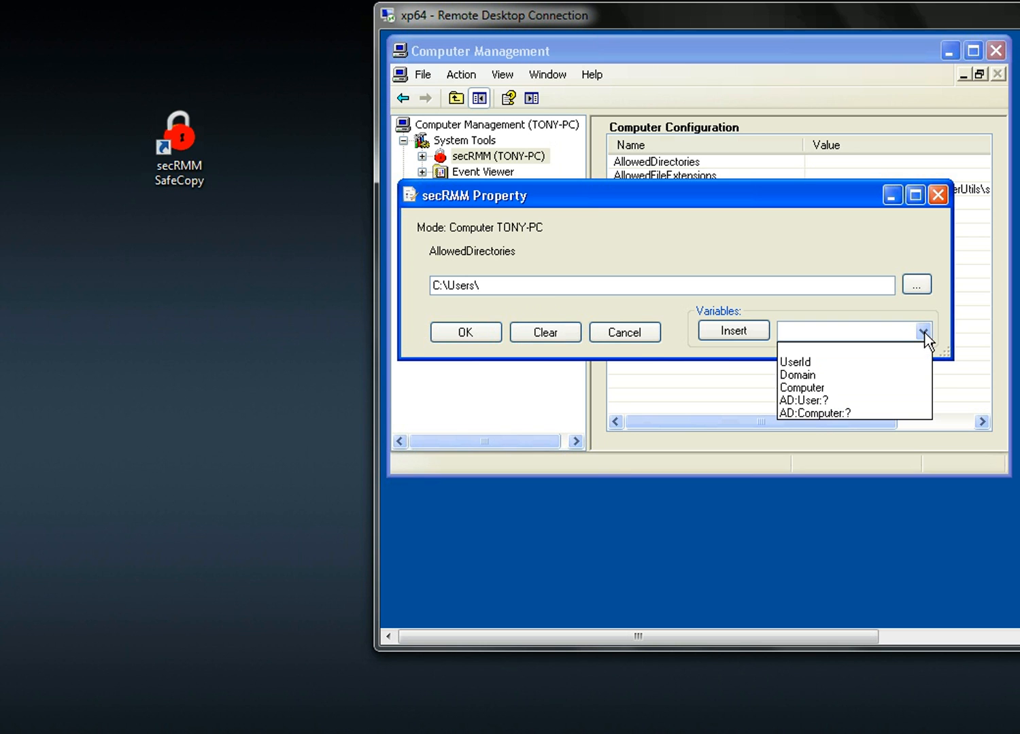
{"action": "left_click", "coordinate": [819, 363]}
{"action": "left_click", "coordinate": [737, 335]}
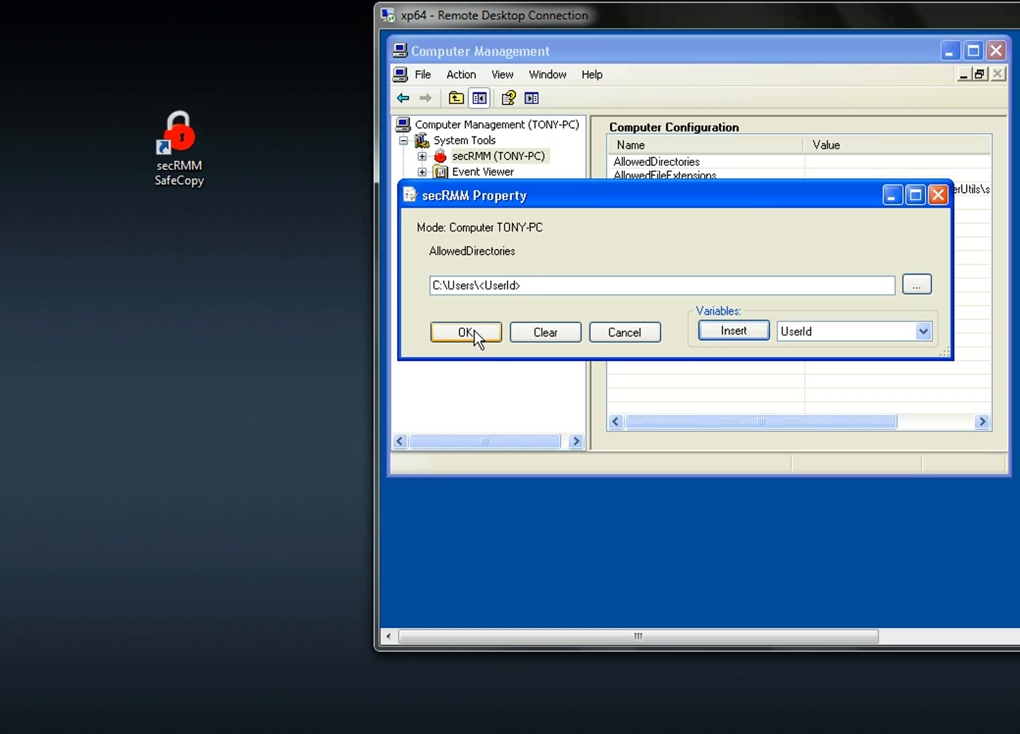
Add \\192.168.123.200\e\HR_Backups_2012\ as a semicolon-separated second path in AllowedDirectories, save it, and narrow the Name column of the property list
{"action": "left_click", "coordinate": [533, 284]}
{"action": "type", "text": ";"}
{"action": "left_click", "coordinate": [910, 285]}
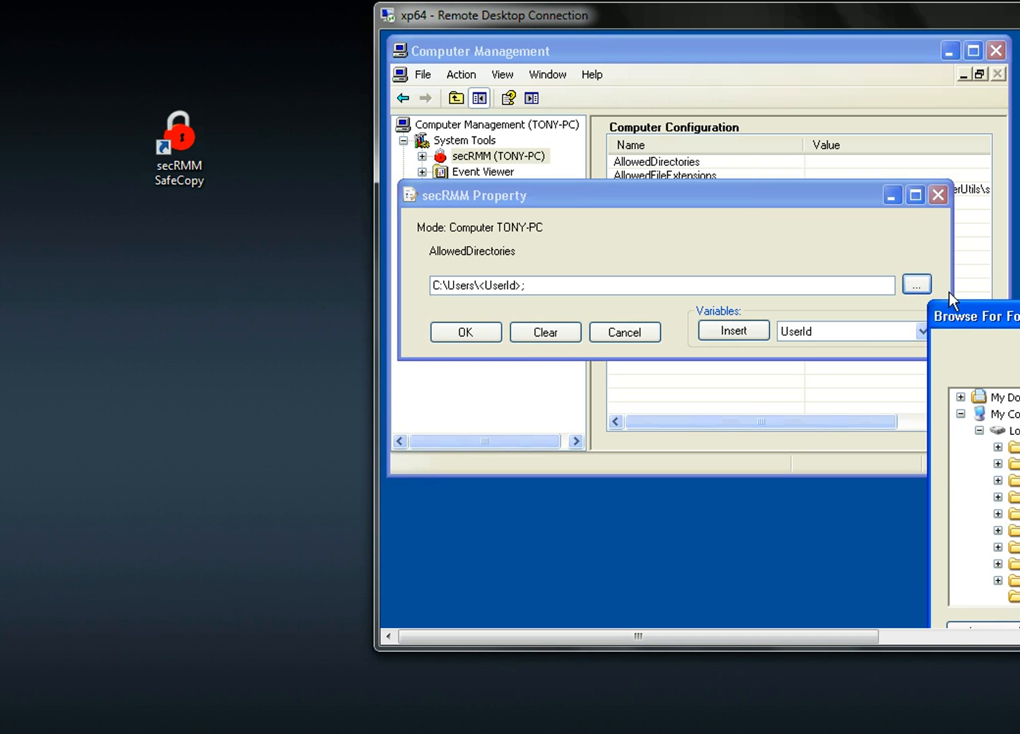
{"action": "left_click_drag", "start_coordinate": [1012, 316], "coordinate": [529, 163]}
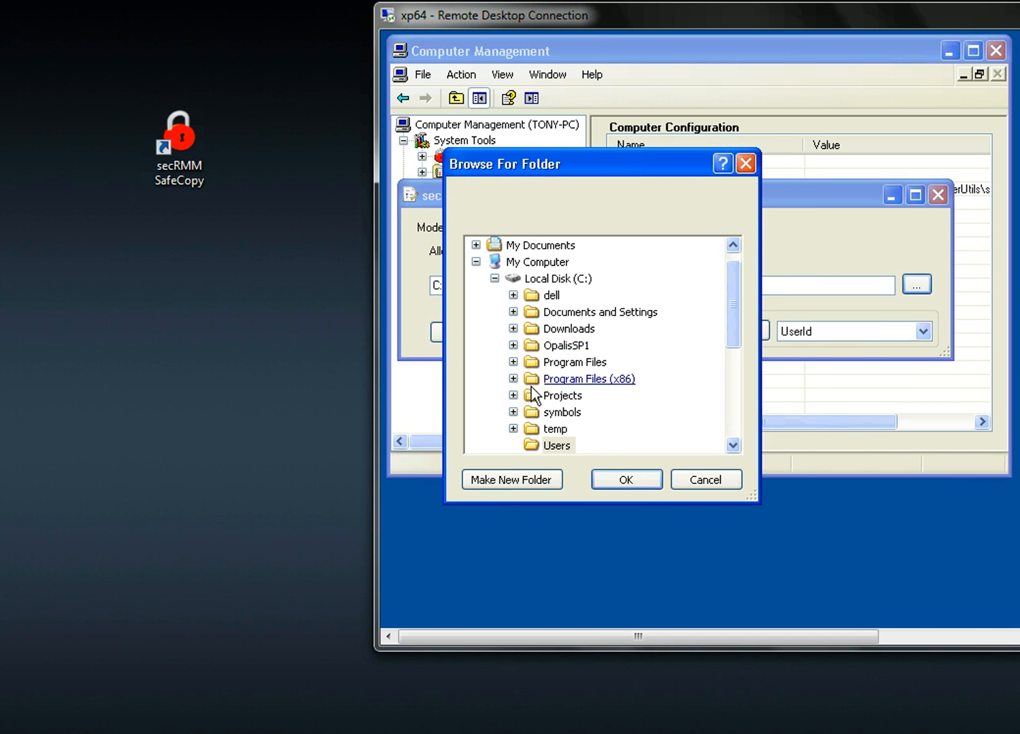
{"action": "left_click", "coordinate": [494, 278]}
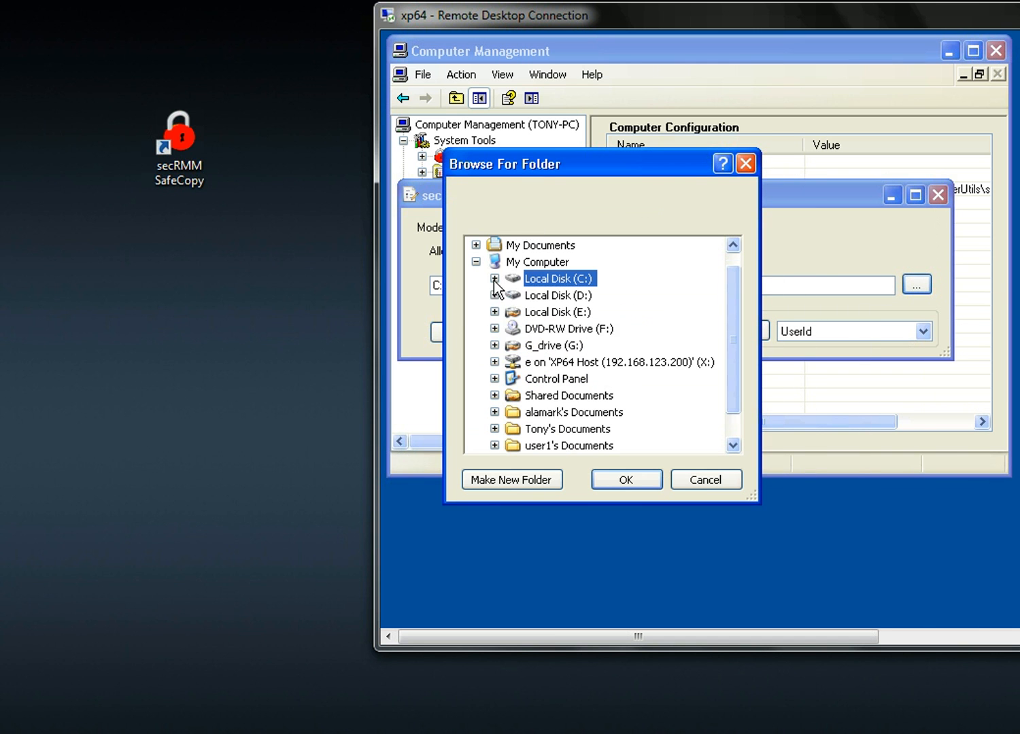
{"action": "left_click", "coordinate": [495, 361]}
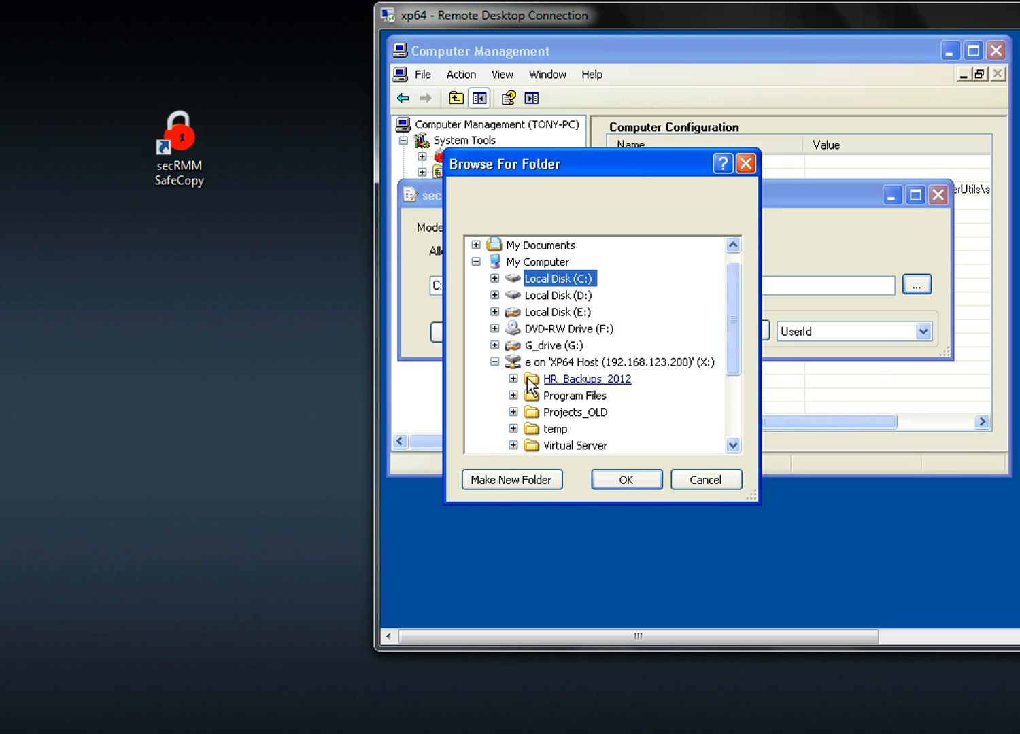
{"action": "double_click", "coordinate": [570, 379]}
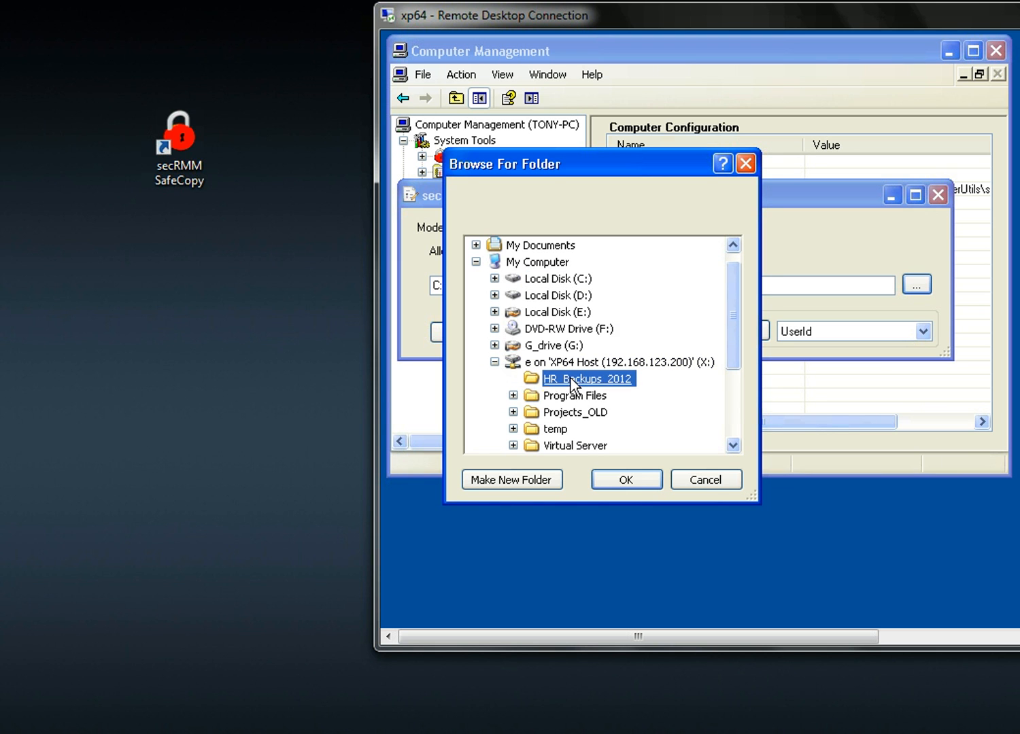
{"action": "left_click", "coordinate": [633, 473]}
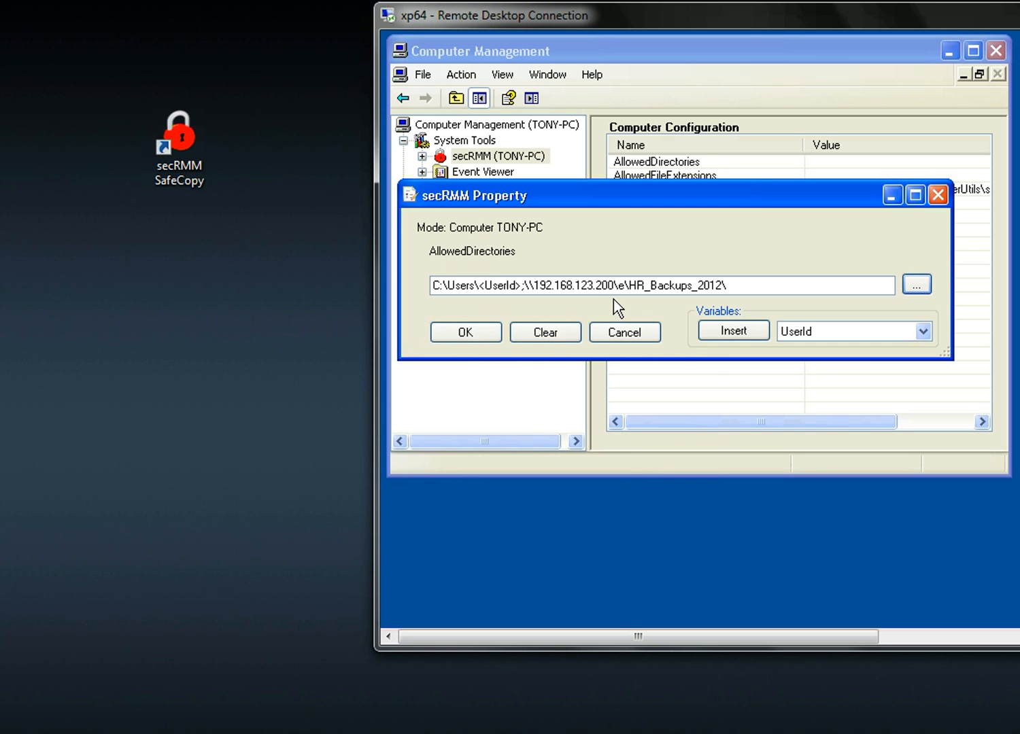
{"action": "left_click", "coordinate": [476, 336]}
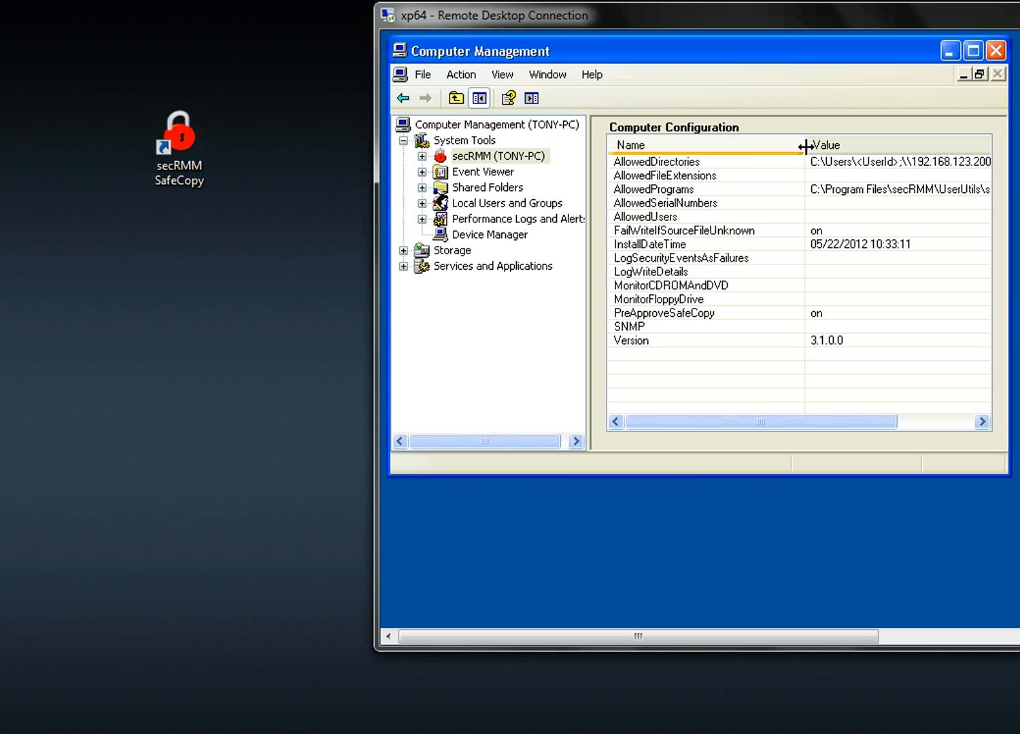
{"action": "left_click_drag", "start_coordinate": [799, 145], "coordinate": [763, 145]}
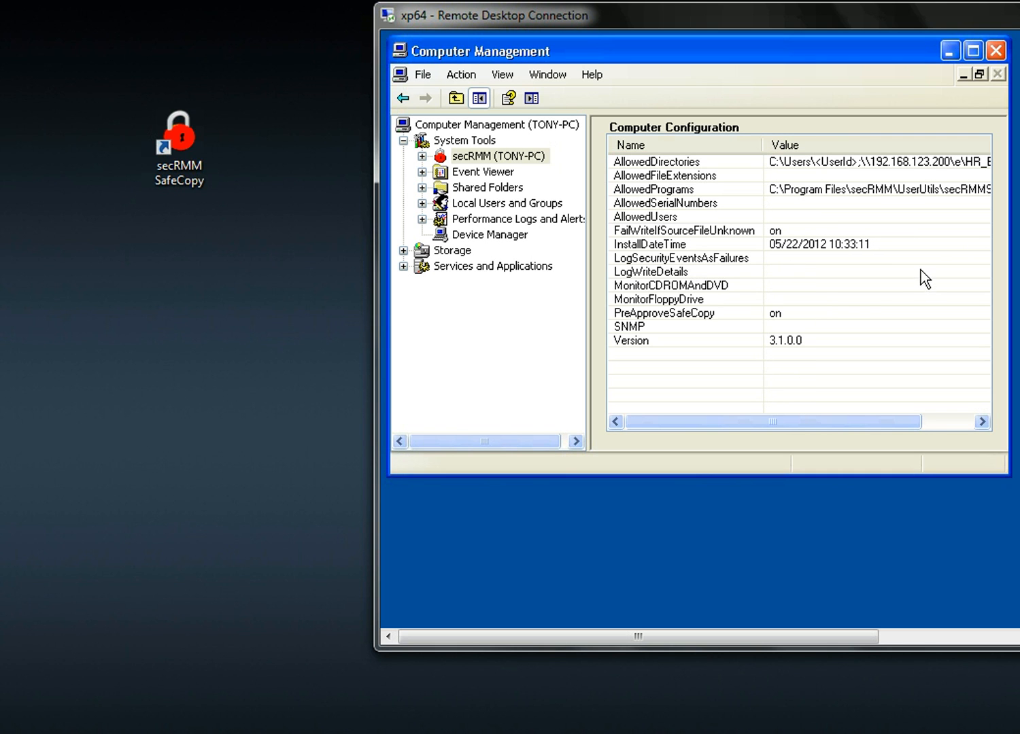
{"action": "left_click", "coordinate": [850, 319]}
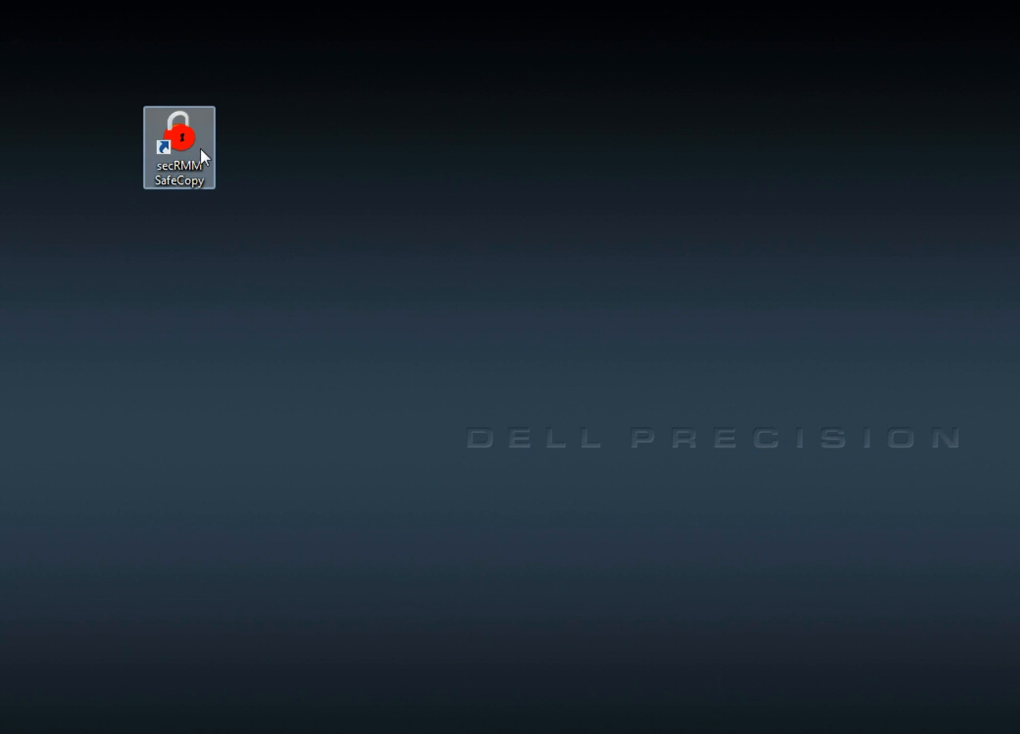
Launch secRMM SafeCopy from the desktop and place the xp64 remote session beside its Preapproval Required window
{"action": "double_click", "coordinate": [184, 143]}
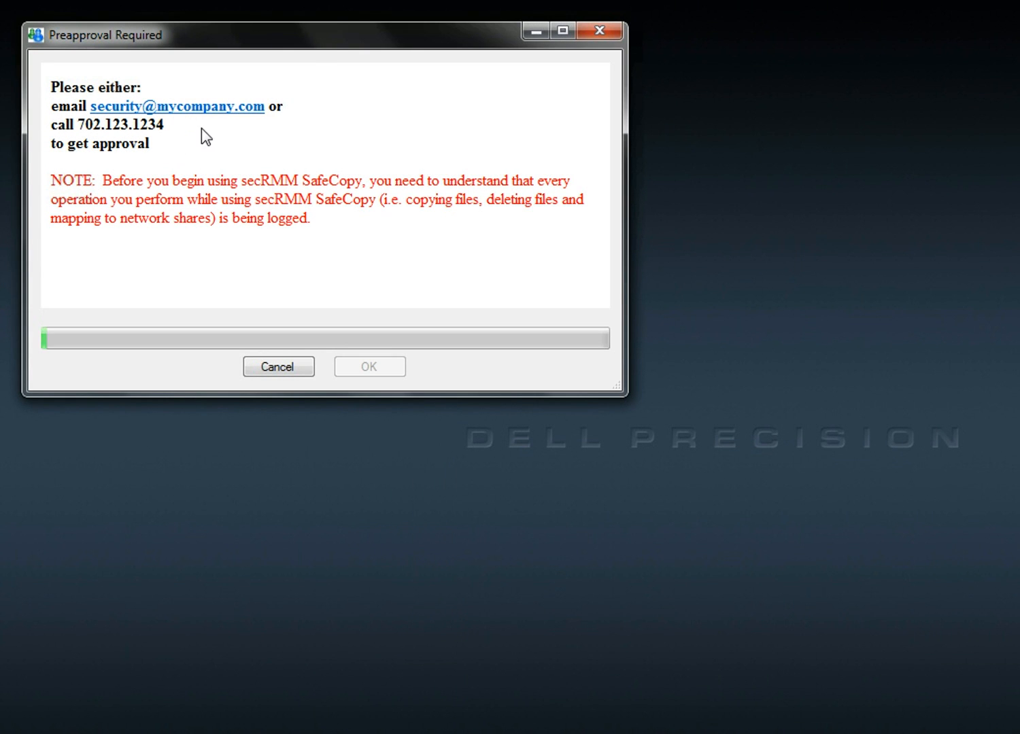
{"action": "left_click_drag", "start_coordinate": [328, 43], "coordinate": [314, 28]}
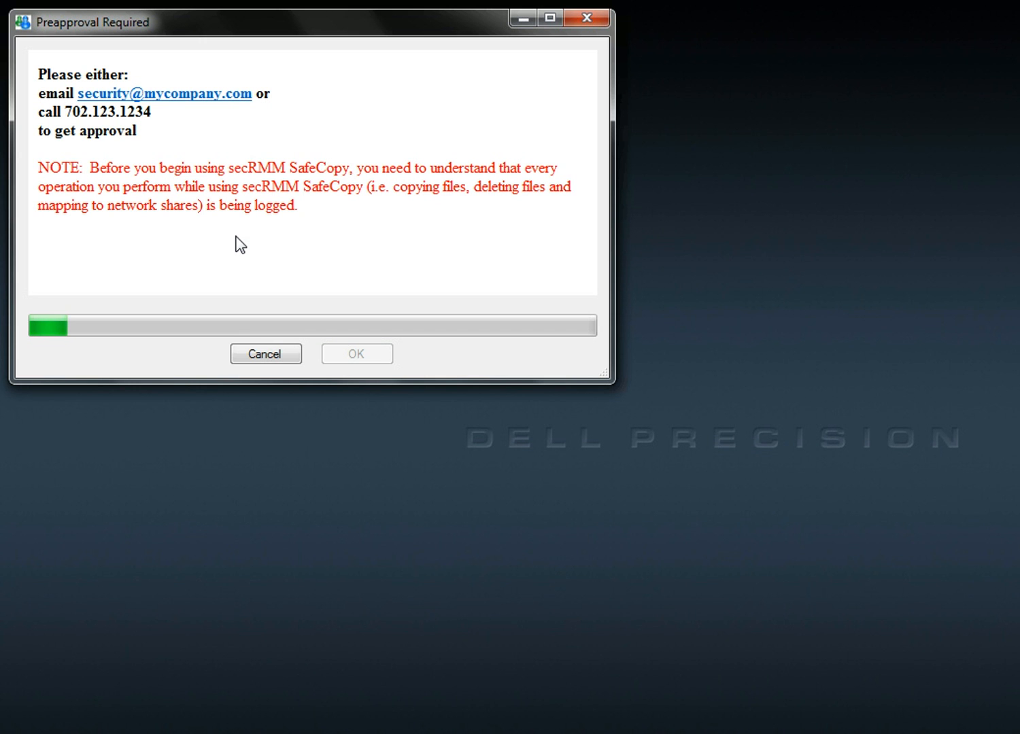
{"action": "left_click", "coordinate": [593, 733]}
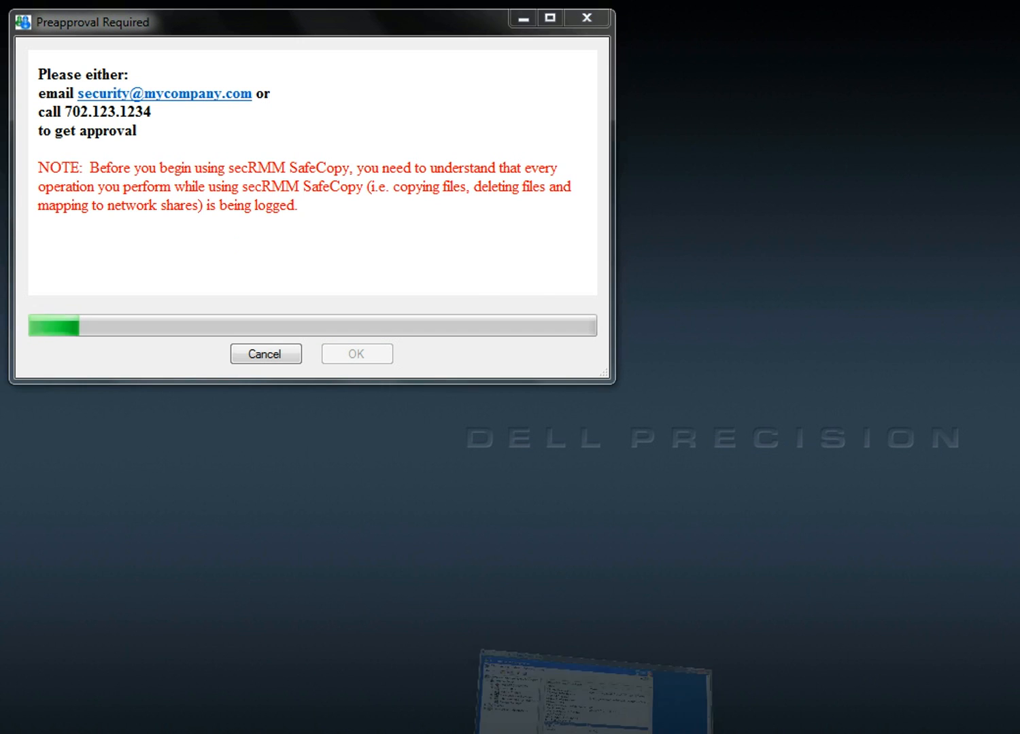
{"action": "left_click_drag", "start_coordinate": [697, 23], "coordinate": [941, 28]}
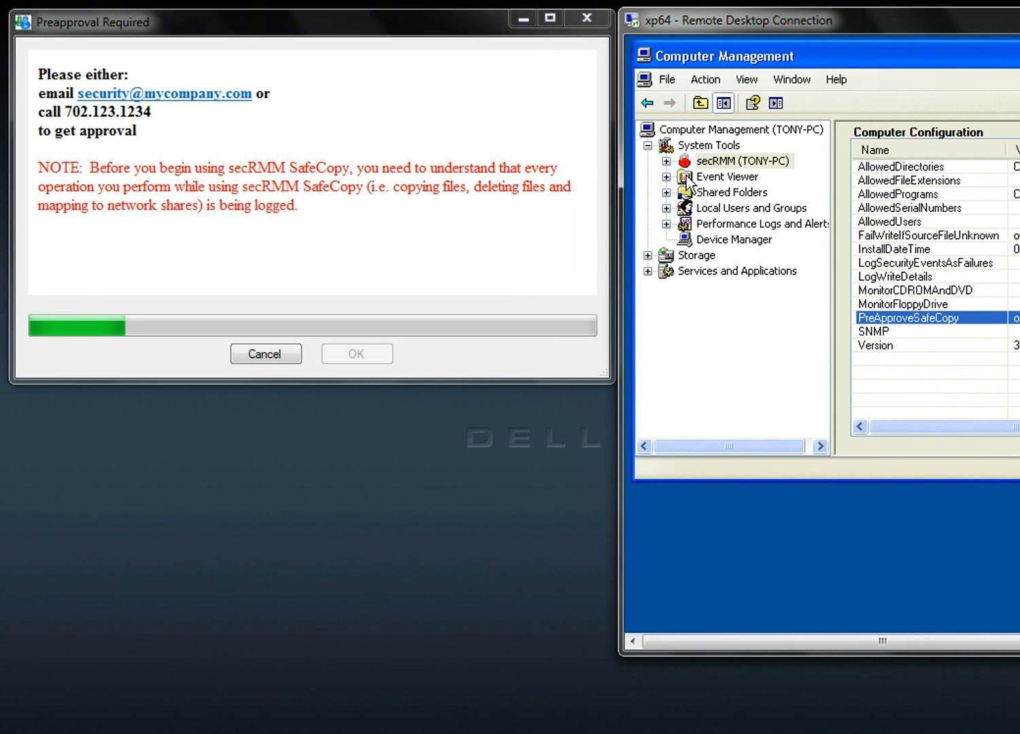
Open the SafeCopy Approver for secRMM in the remote session and connect it to computer TONY-PC
{"action": "left_click", "coordinate": [707, 162]}
{"action": "left_click", "coordinate": [706, 82]}
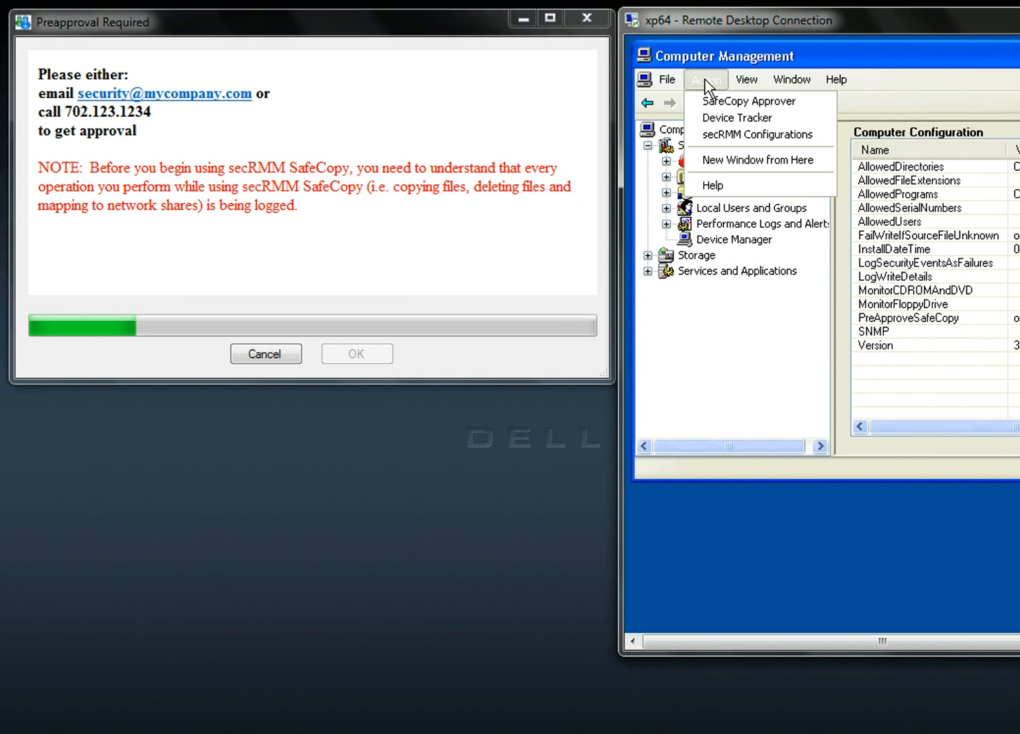
{"action": "left_click", "coordinate": [729, 103]}
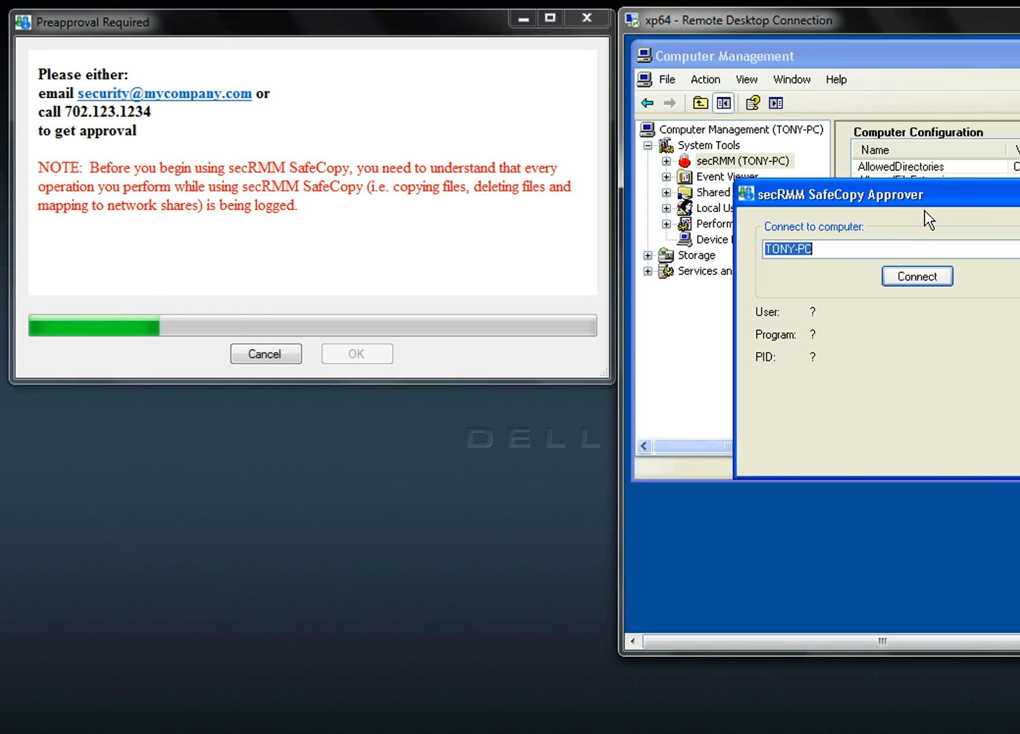
{"action": "left_click_drag", "start_coordinate": [930, 204], "coordinate": [835, 205]}
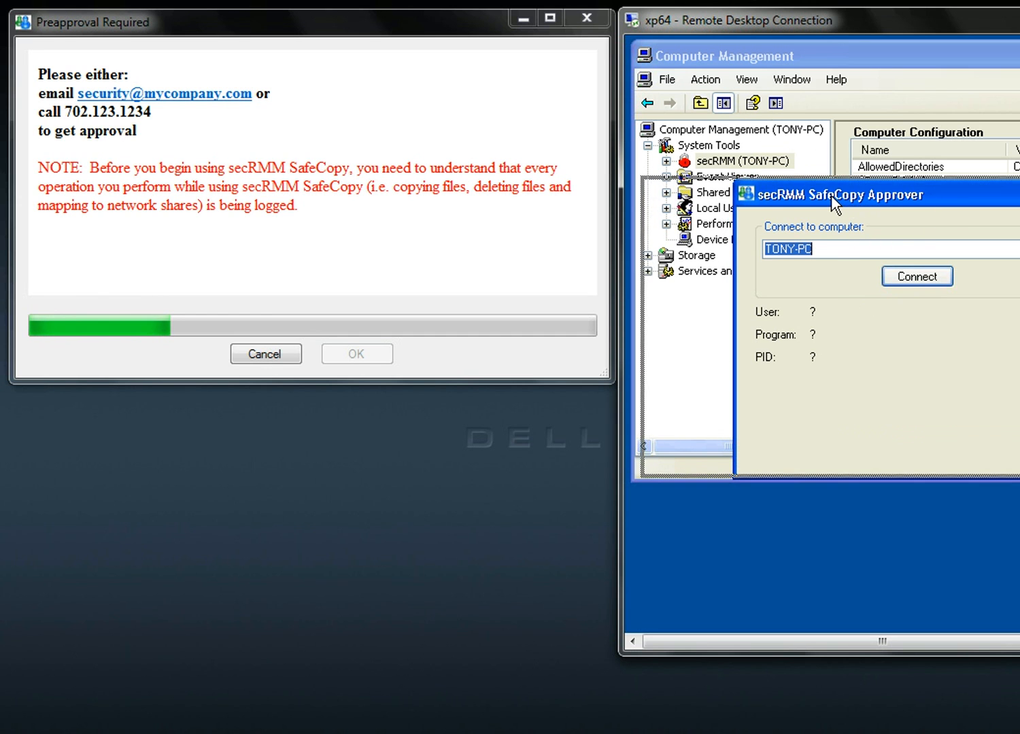
{"action": "left_click", "coordinate": [827, 273]}
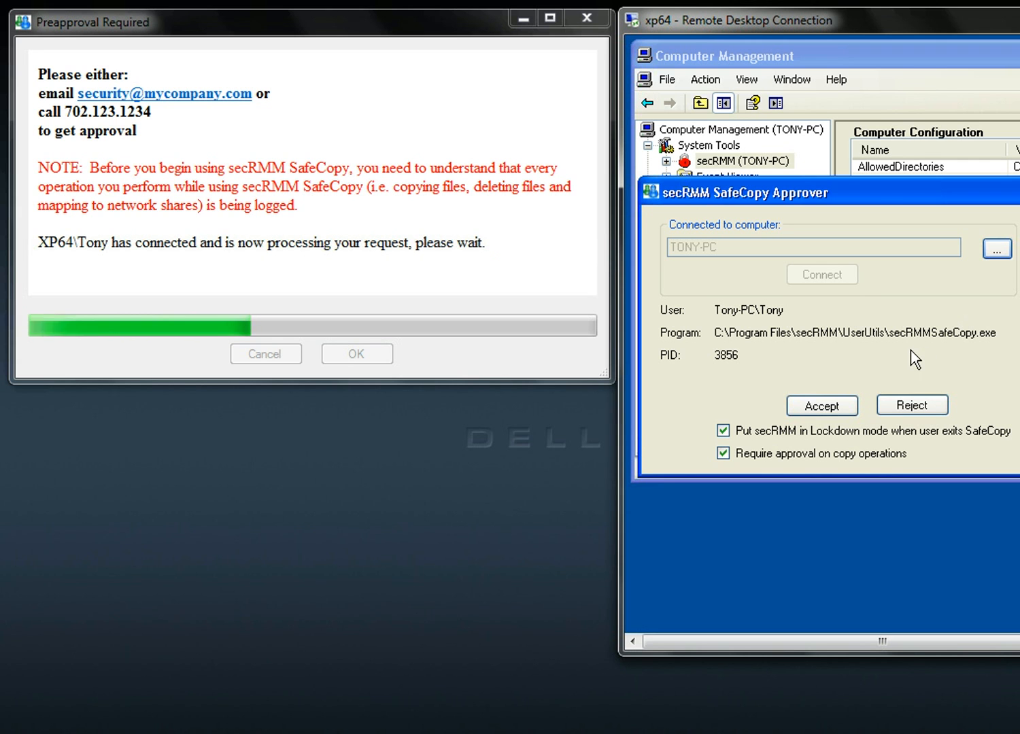
Accept the SafeCopy request with lockdown on exit and copy approval both enabled, and acknowledge the approval on the local desktop
{"action": "left_click_drag", "start_coordinate": [874, 199], "coordinate": [861, 124]}
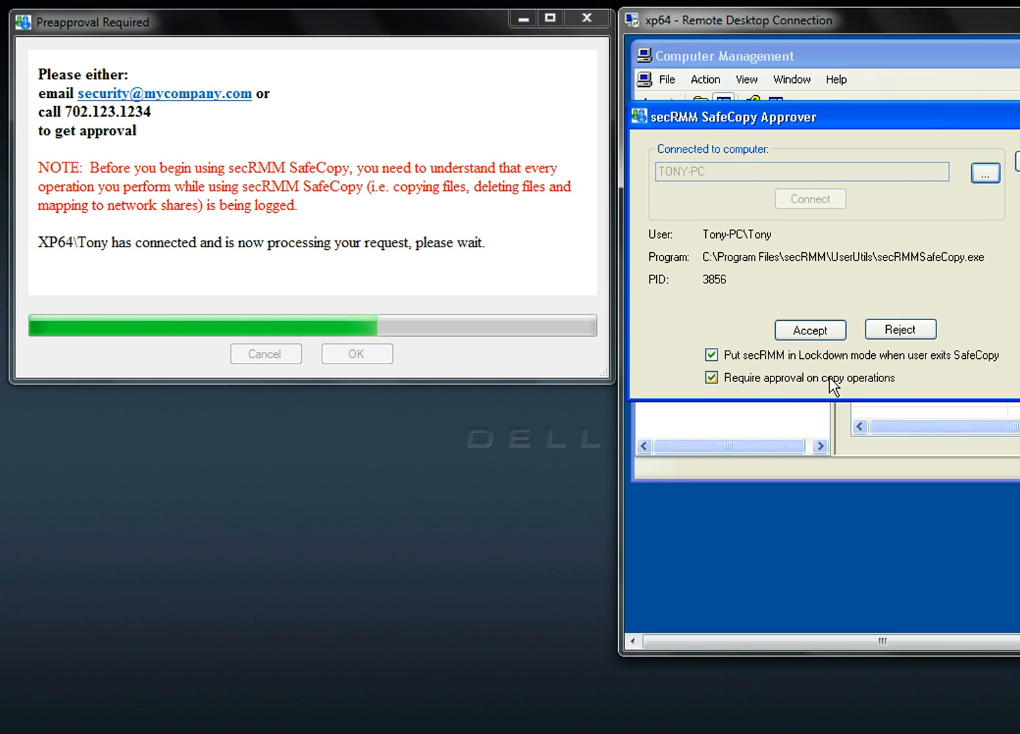
{"action": "left_click", "coordinate": [813, 332]}
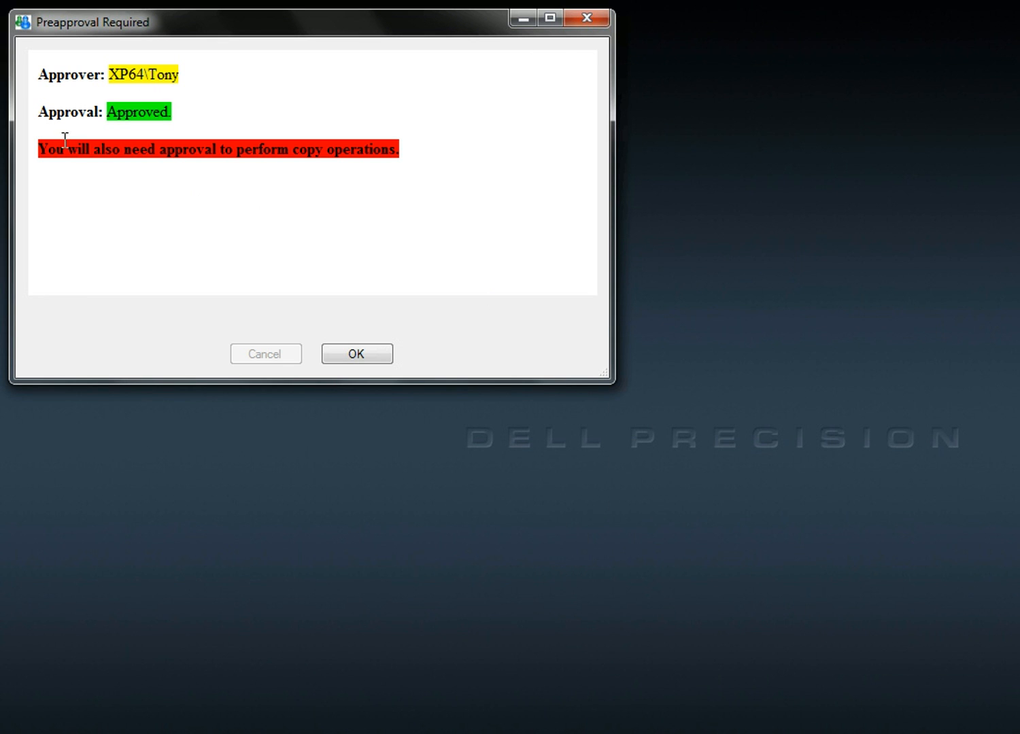
{"action": "left_click_drag", "start_coordinate": [47, 146], "coordinate": [401, 146]}
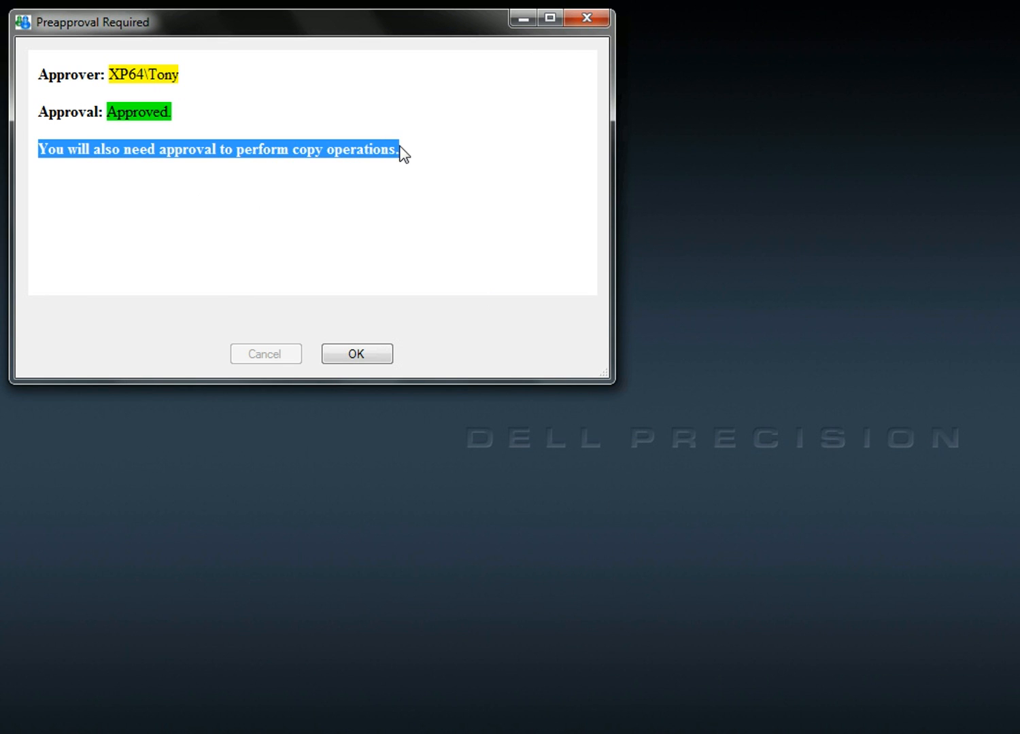
{"action": "left_click", "coordinate": [369, 352]}
Examine the removable media and the permitted folders under C:\Users in the SafeCopy window
{"action": "left_click_drag", "start_coordinate": [408, 203], "coordinate": [232, 24]}
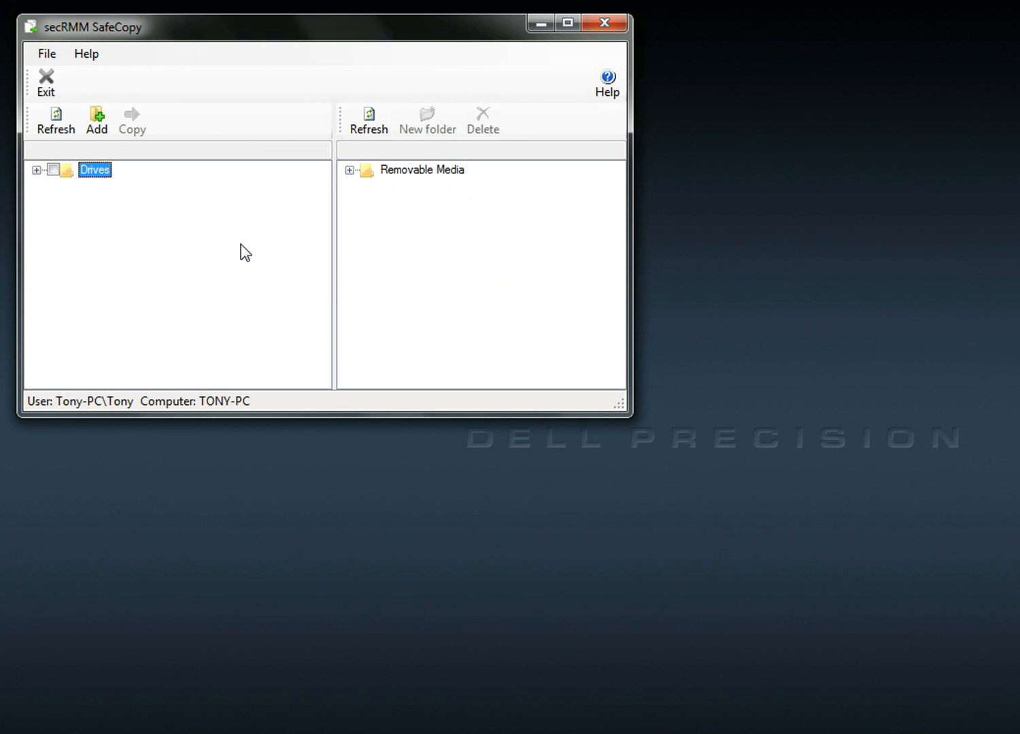
{"action": "left_click", "coordinate": [36, 170]}
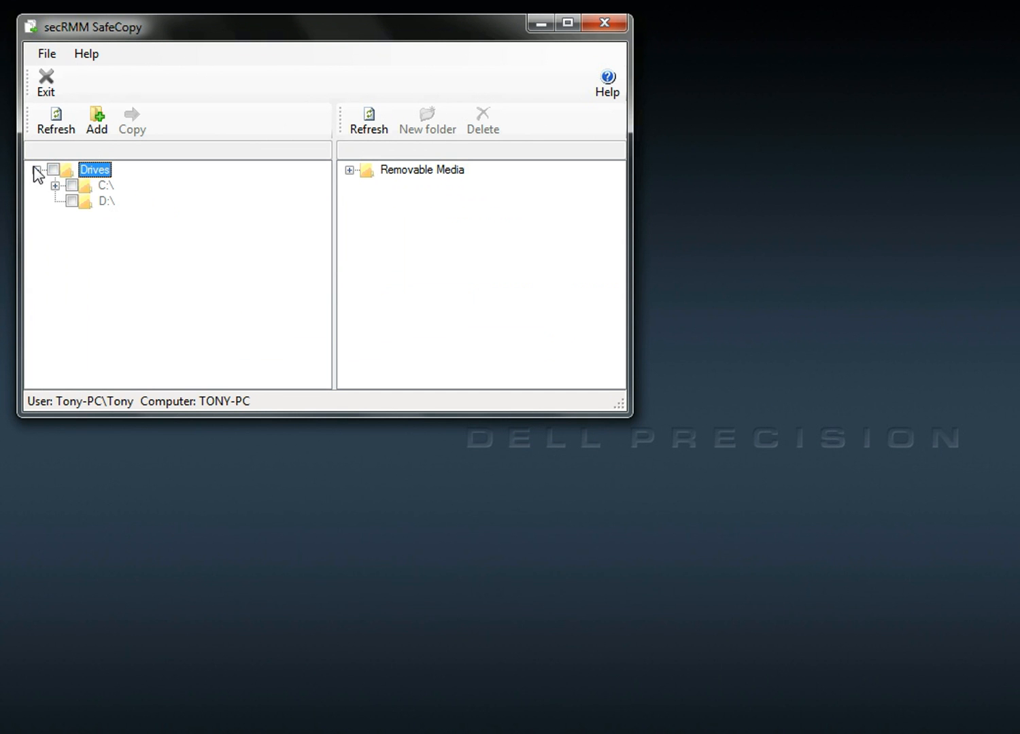
{"action": "left_click", "coordinate": [348, 169]}
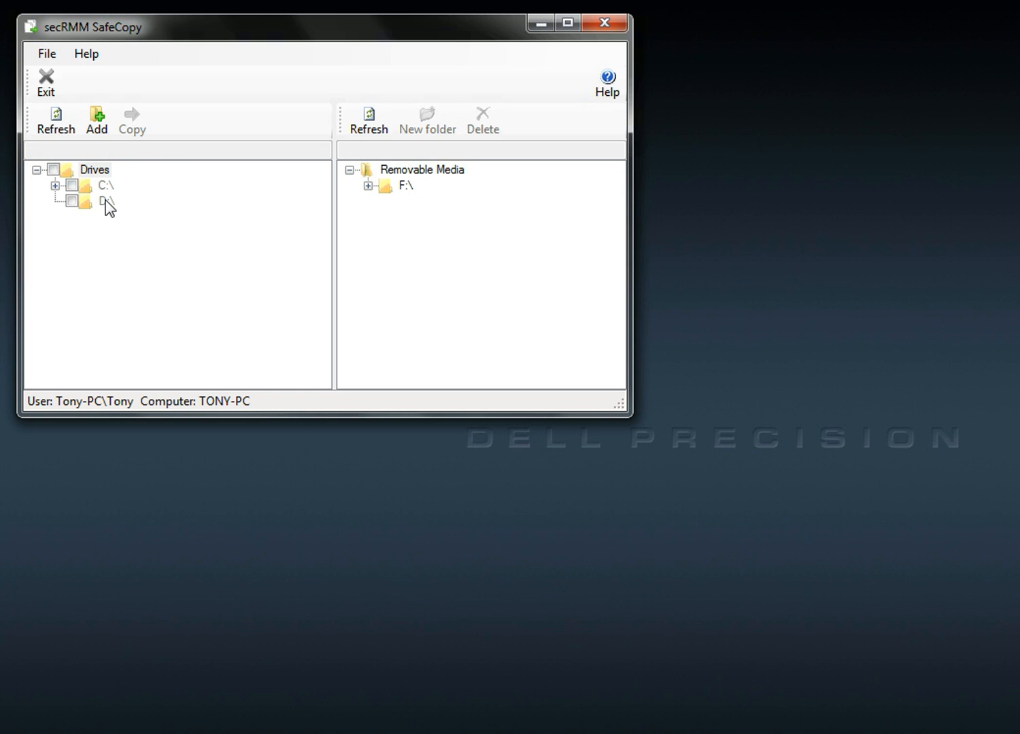
{"action": "left_click", "coordinate": [55, 186]}
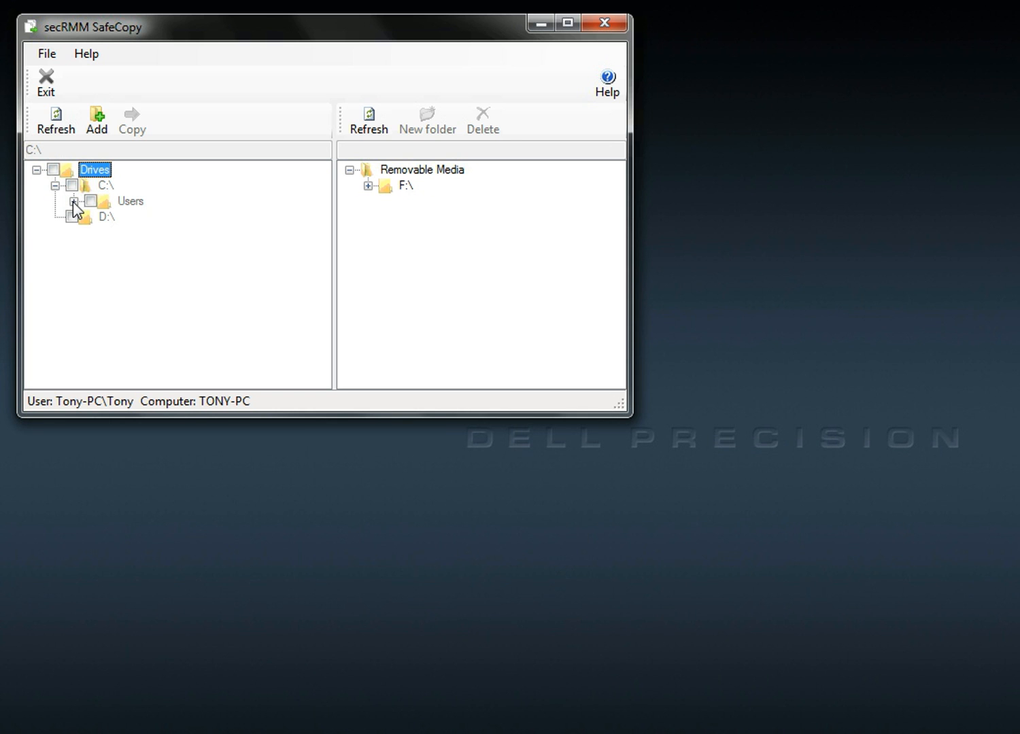
{"action": "left_click", "coordinate": [73, 202]}
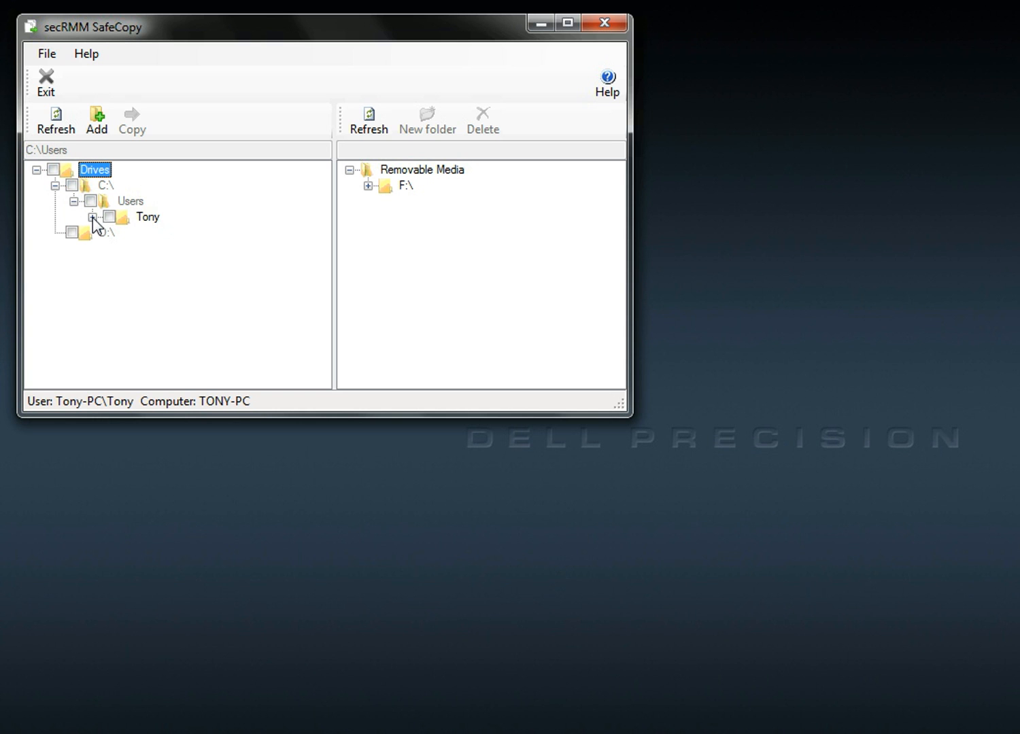
{"action": "left_click", "coordinate": [93, 217]}
{"action": "left_click_drag", "start_coordinate": [323, 229], "coordinate": [318, 203]}
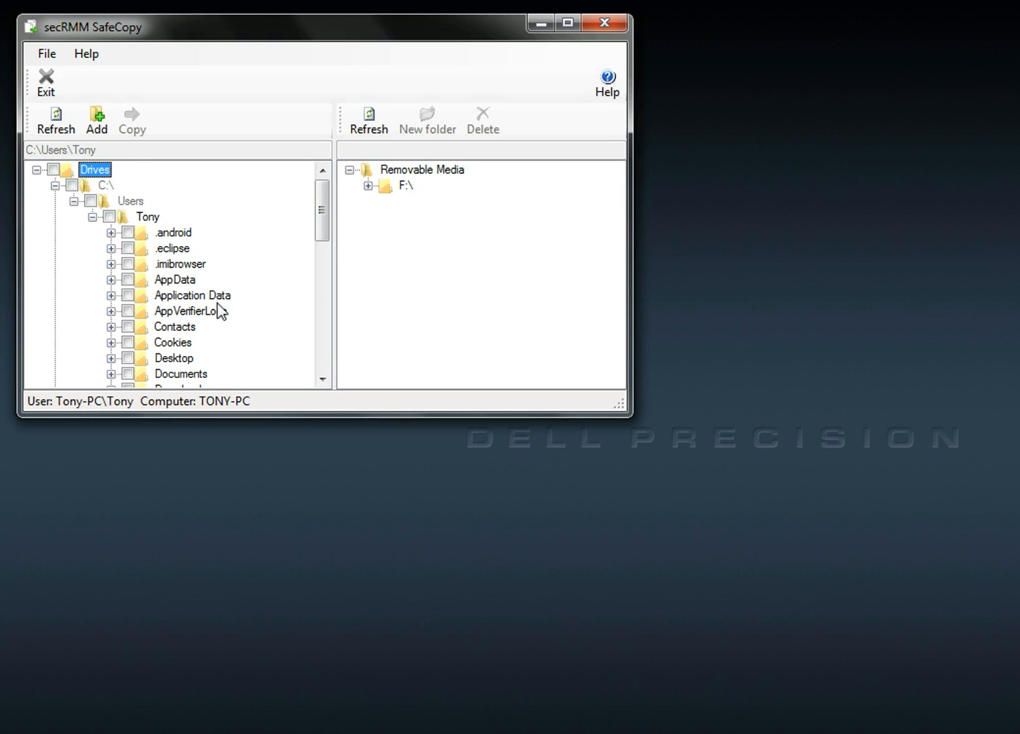
{"action": "left_click", "coordinate": [92, 217]}
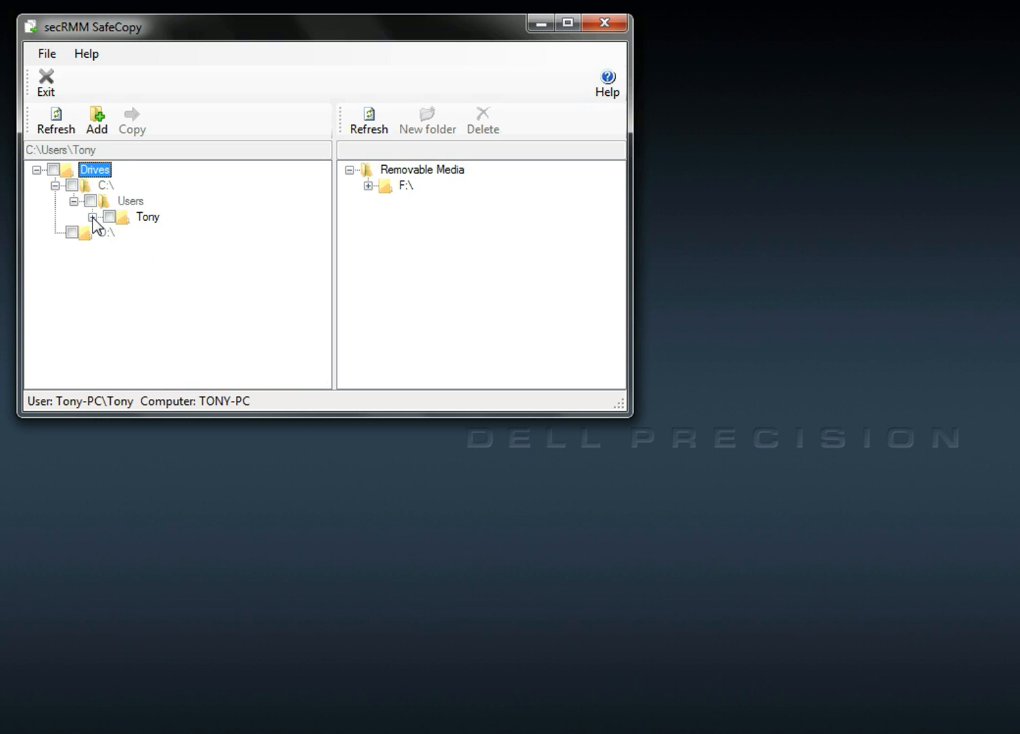
Add the network share \\192.168.123.200\e\ to the SafeCopy source drives by browsing to mapped drive X:
{"action": "left_click", "coordinate": [97, 115]}
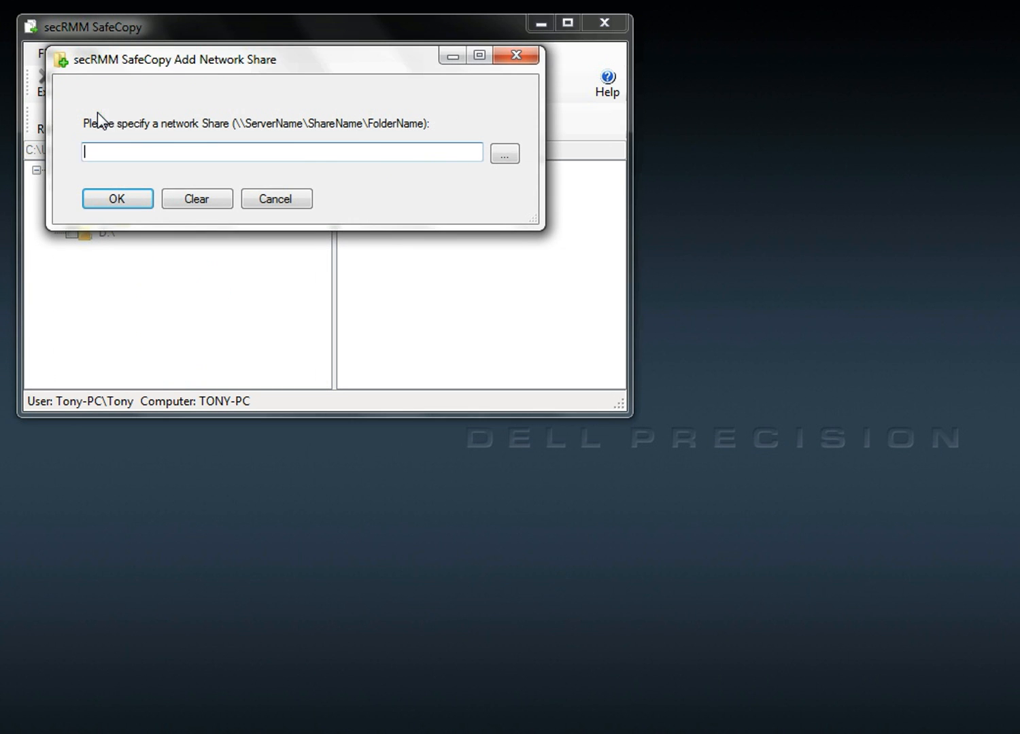
{"action": "left_click", "coordinate": [512, 157]}
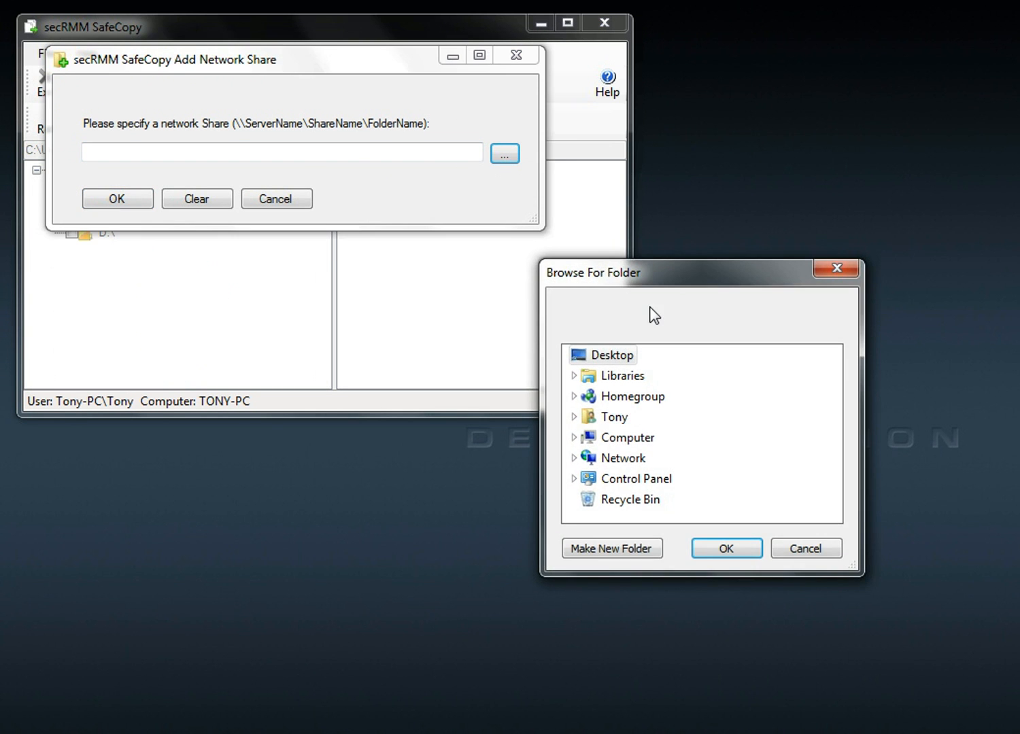
{"action": "left_click_drag", "start_coordinate": [677, 276], "coordinate": [397, 262]}
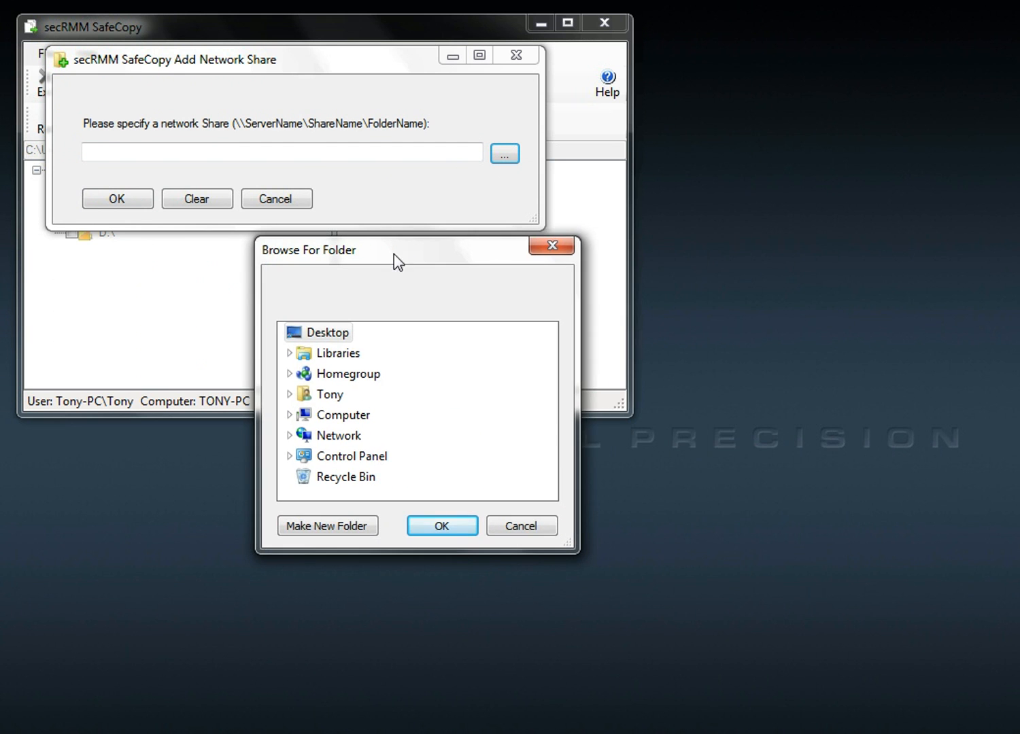
{"action": "left_click", "coordinate": [290, 416]}
{"action": "left_click", "coordinate": [358, 480]}
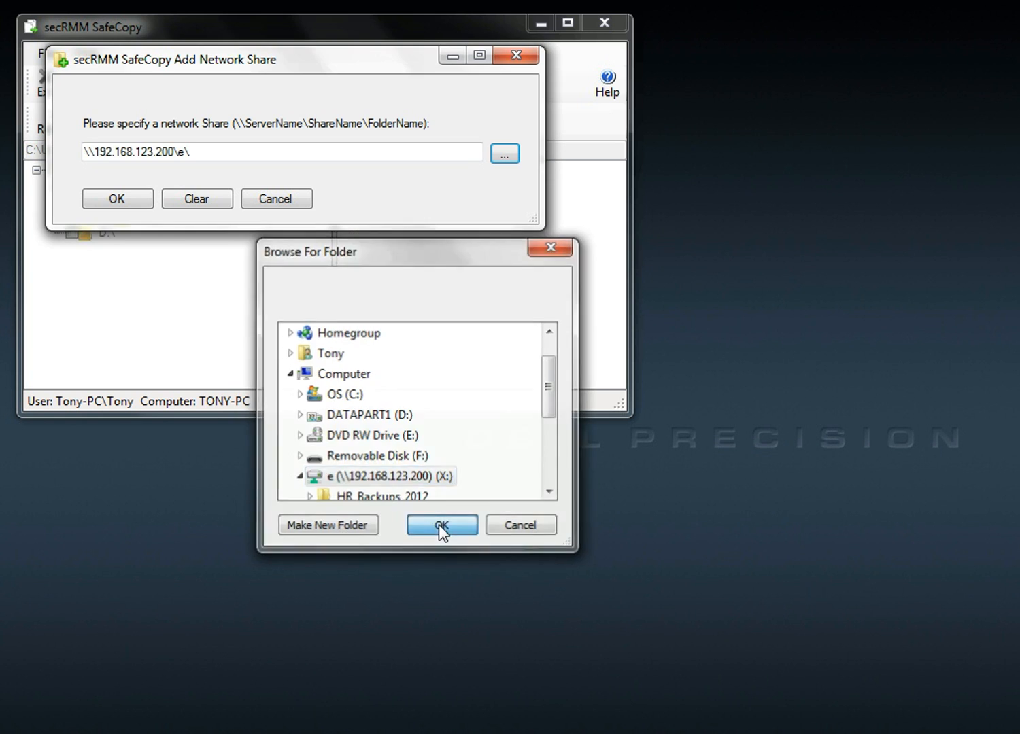
{"action": "left_click", "coordinate": [441, 527]}
{"action": "left_click", "coordinate": [128, 199]}
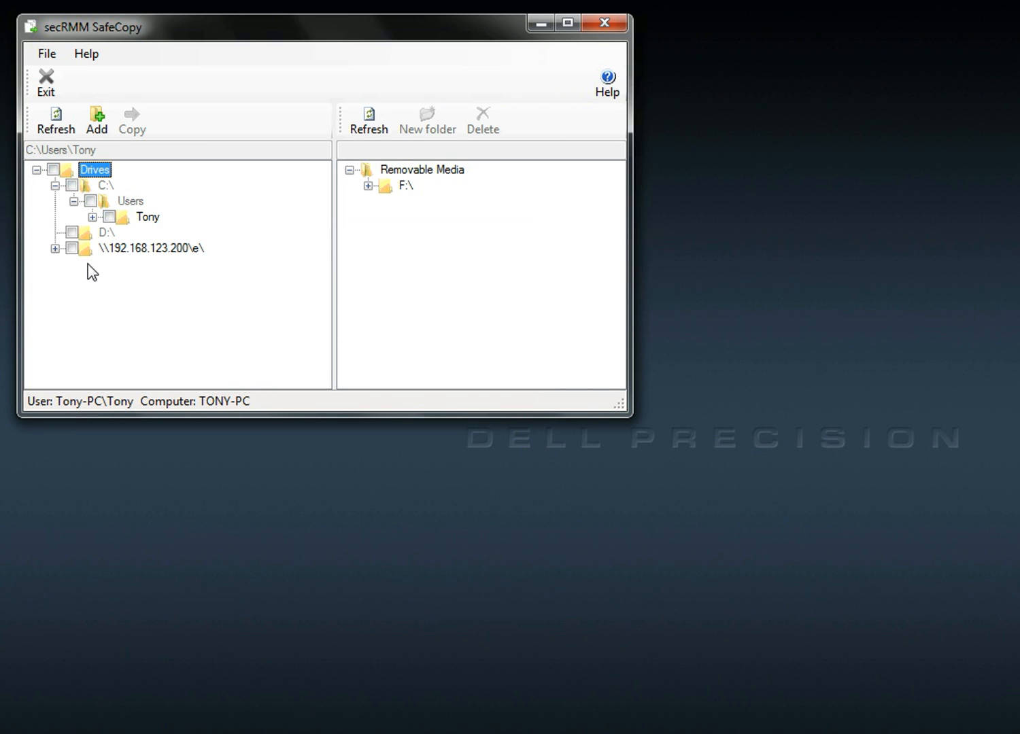
Expand the added share down to the contents of HR_Backups_2012 and bring the xp64 remote session back into view
{"action": "left_click", "coordinate": [54, 248]}
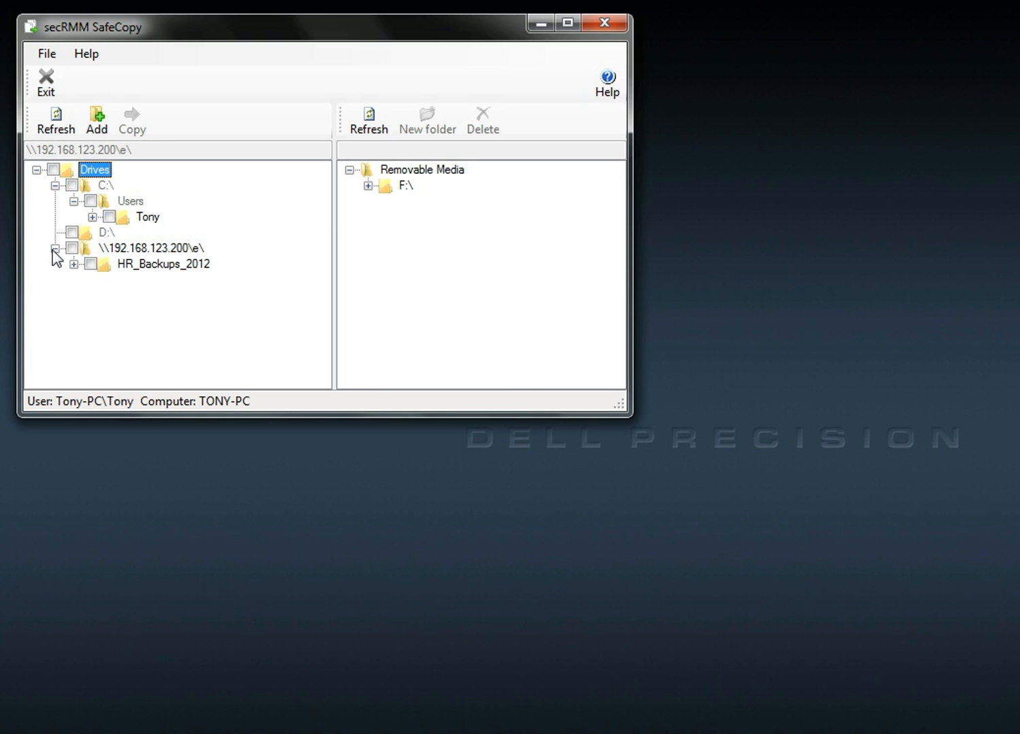
{"action": "left_click", "coordinate": [73, 264]}
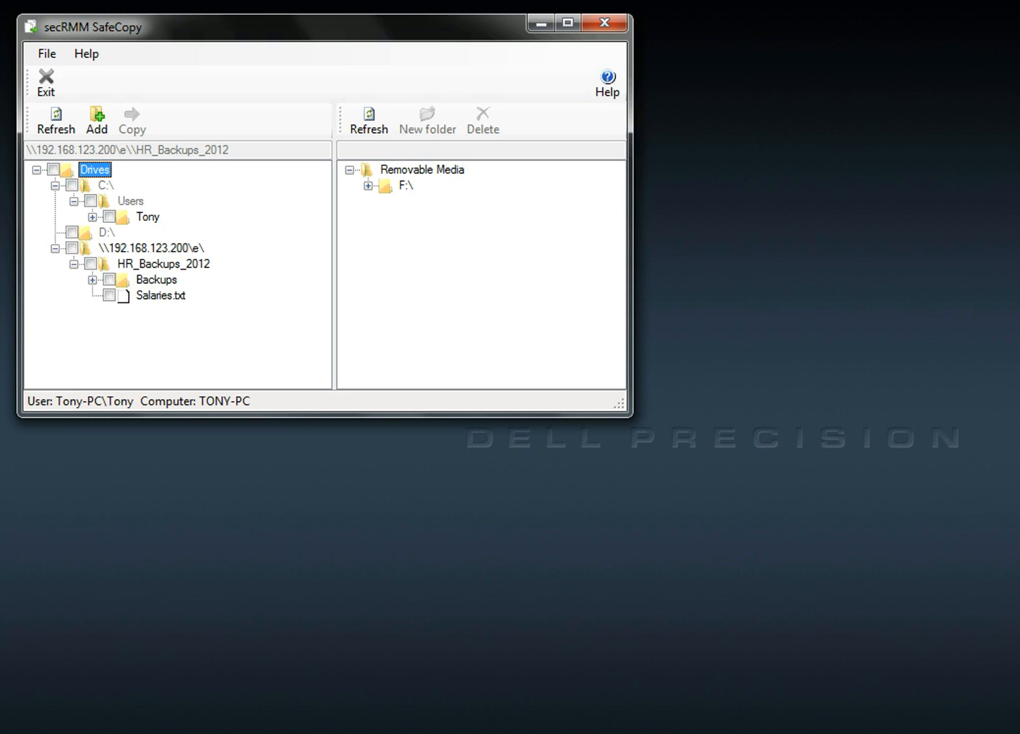
{"action": "left_click", "coordinate": [612, 733]}
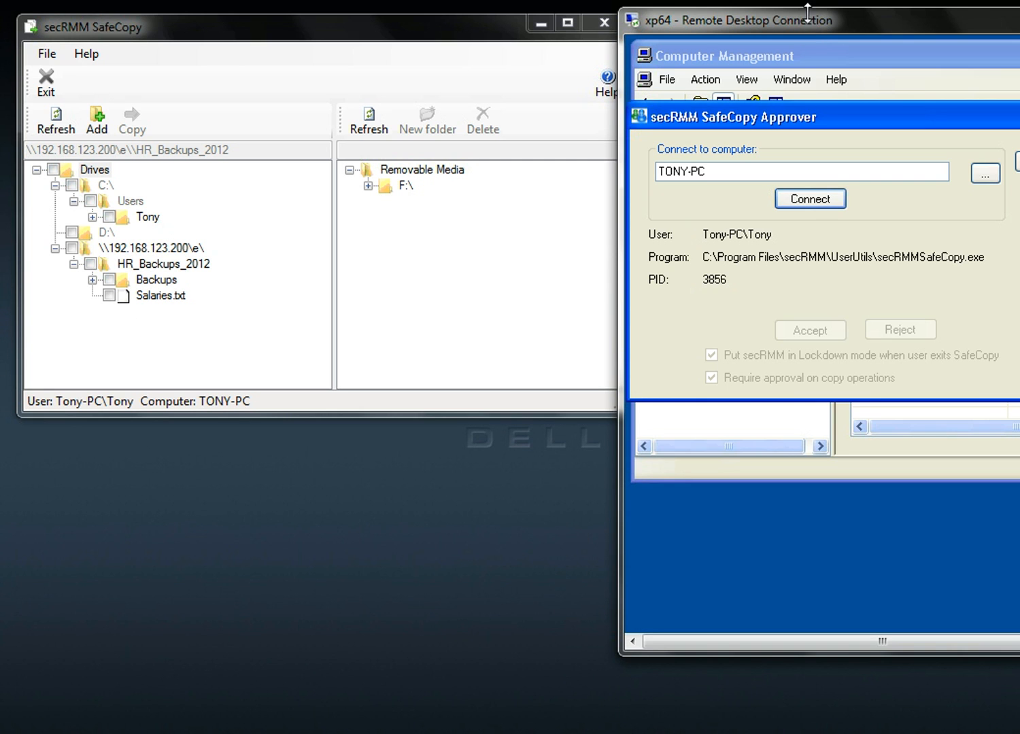
Request a copy of the Backups folder and Salaries.txt from HR_Backups_2012 to F:\ and move the preapproval dialog clear of both trees
{"action": "left_click_drag", "start_coordinate": [807, 14], "coordinate": [826, 19]}
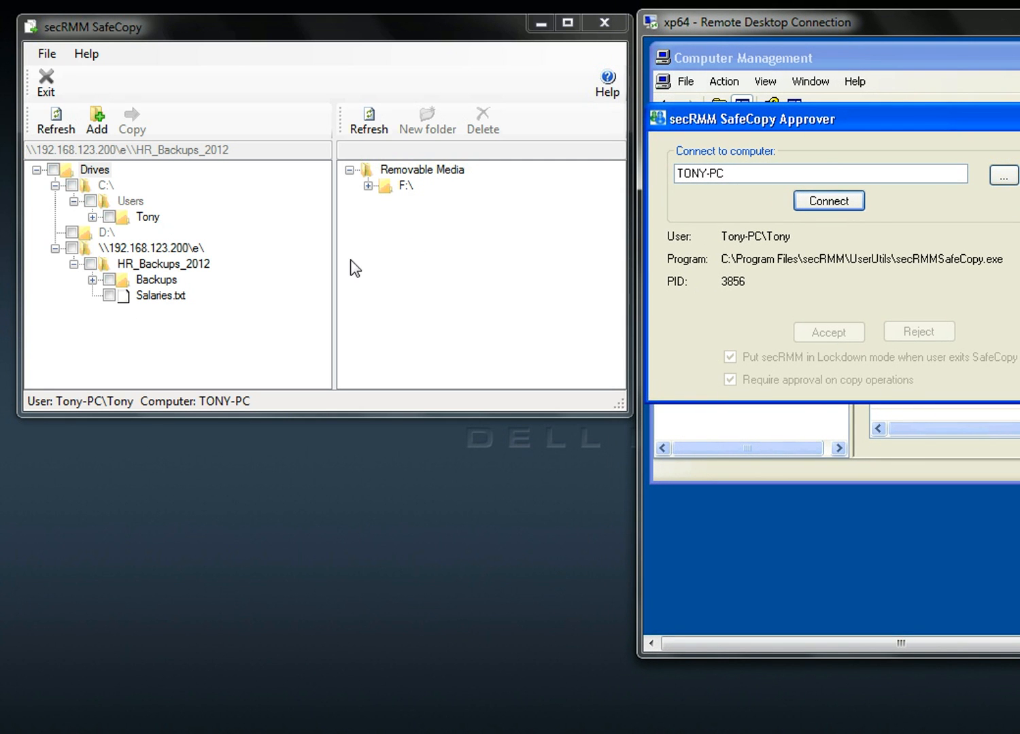
{"action": "left_click", "coordinate": [110, 297]}
{"action": "left_click", "coordinate": [109, 280]}
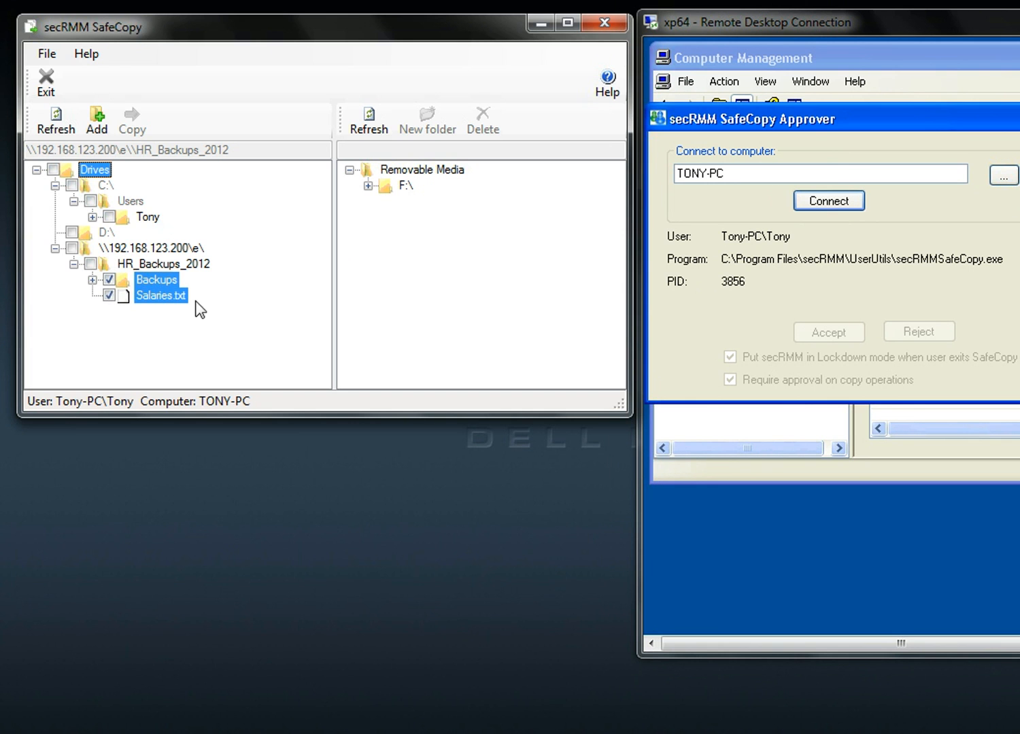
{"action": "left_click", "coordinate": [369, 186]}
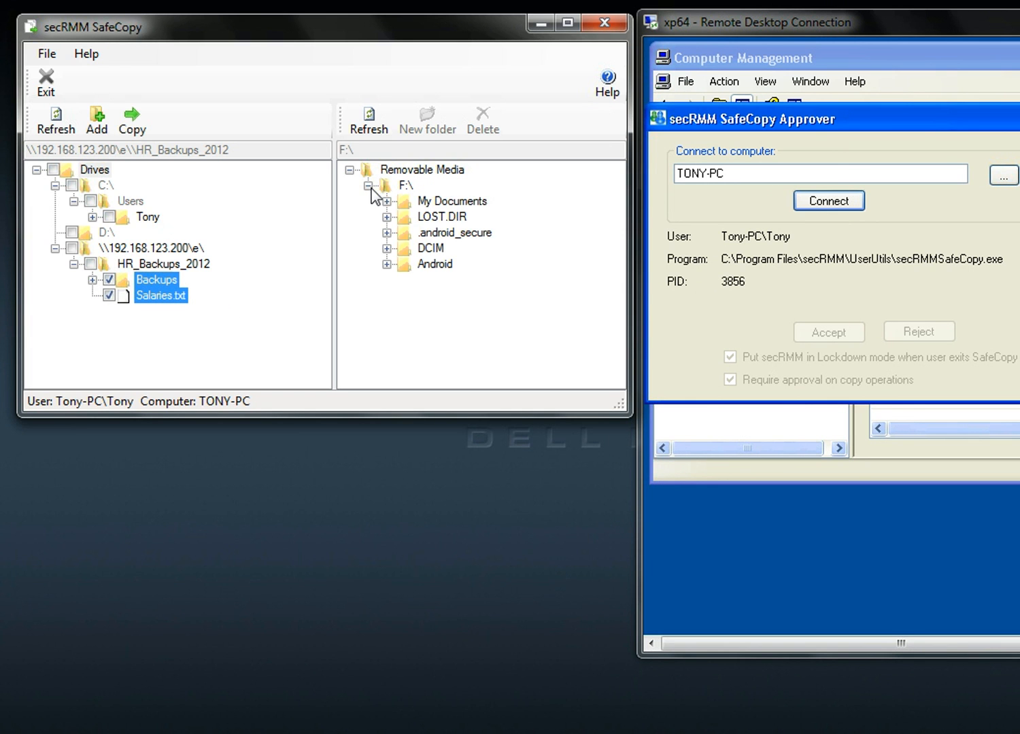
{"action": "left_click", "coordinate": [405, 185]}
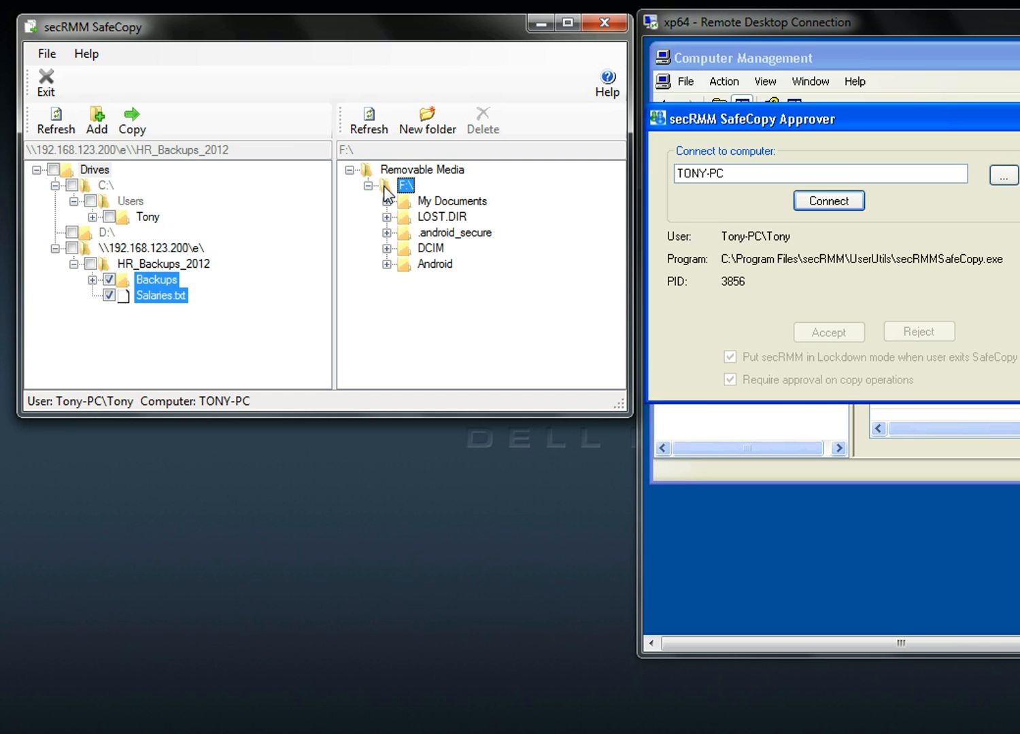
{"action": "left_click", "coordinate": [132, 117]}
{"action": "left_click_drag", "start_coordinate": [300, 97], "coordinate": [239, 329]}
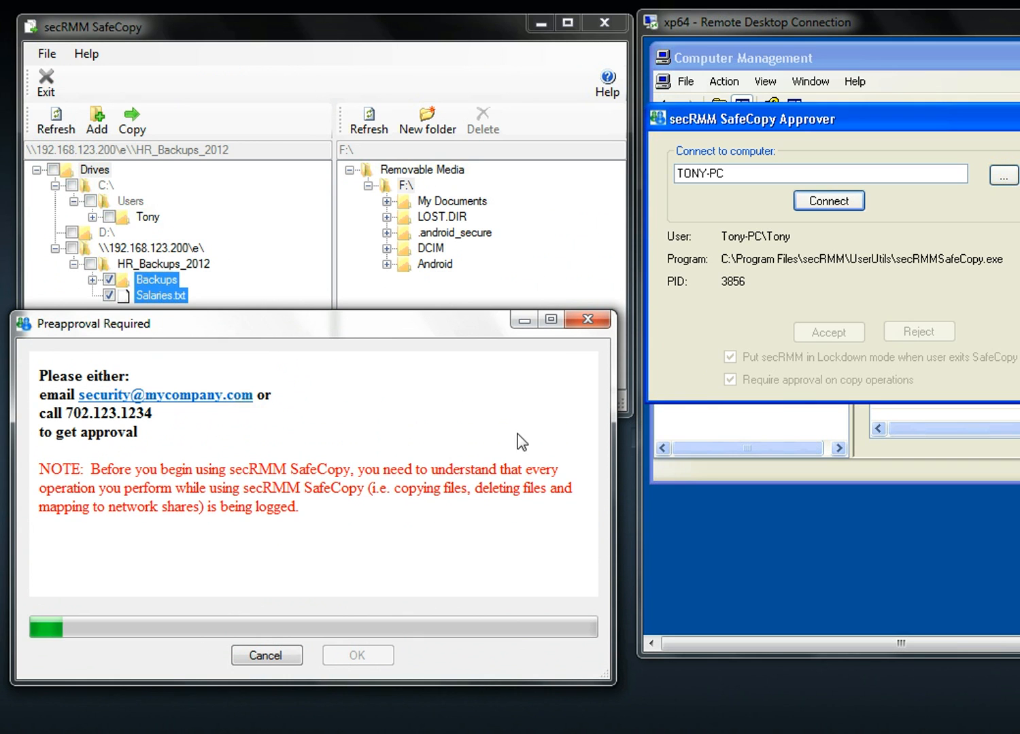
Connect SafeCopy Approver to the requesting computer and review the contents of the requested Backups folder and Salaries.txt file
{"action": "left_click", "coordinate": [833, 201]}
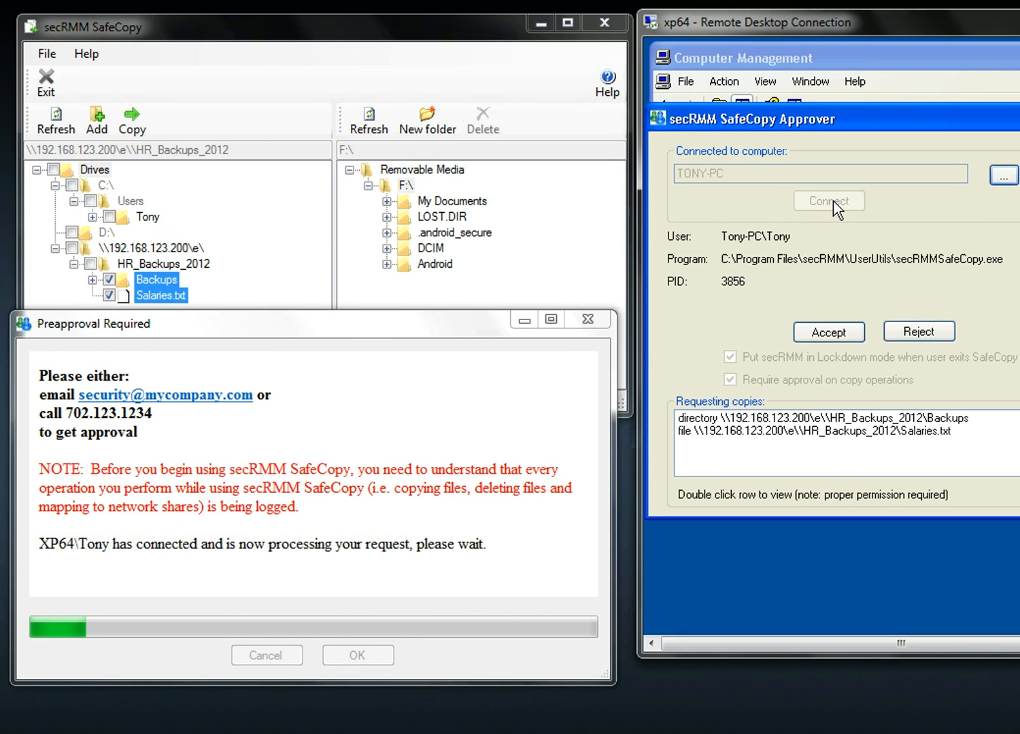
{"action": "left_click_drag", "start_coordinate": [834, 122], "coordinate": [834, 80]}
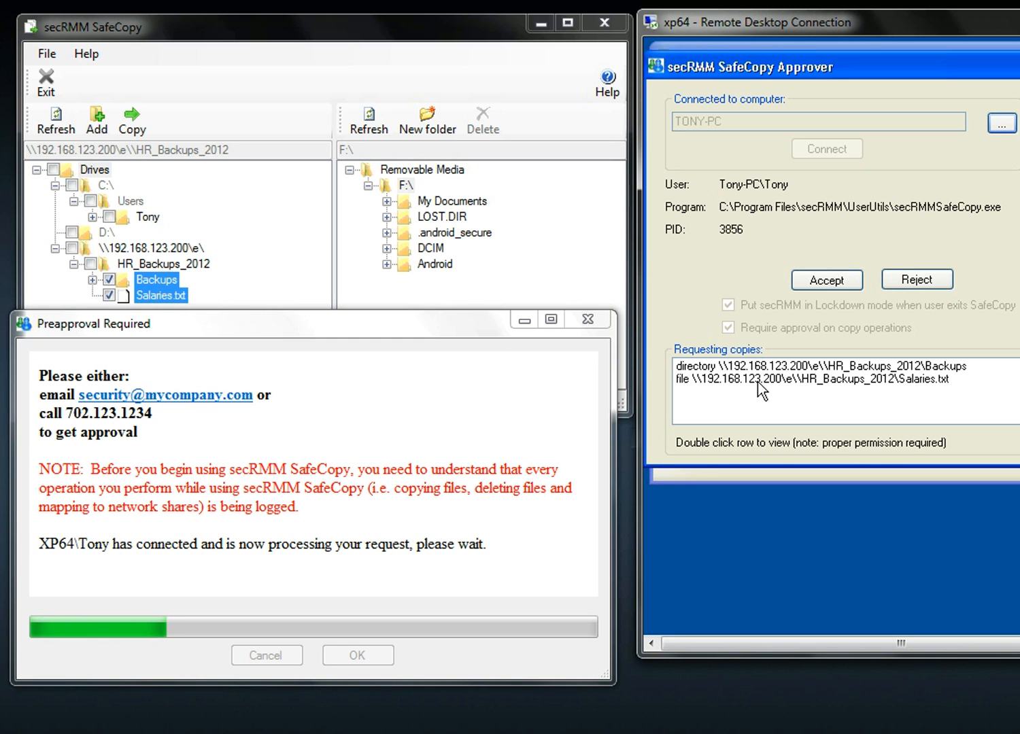
{"action": "left_click", "coordinate": [726, 368]}
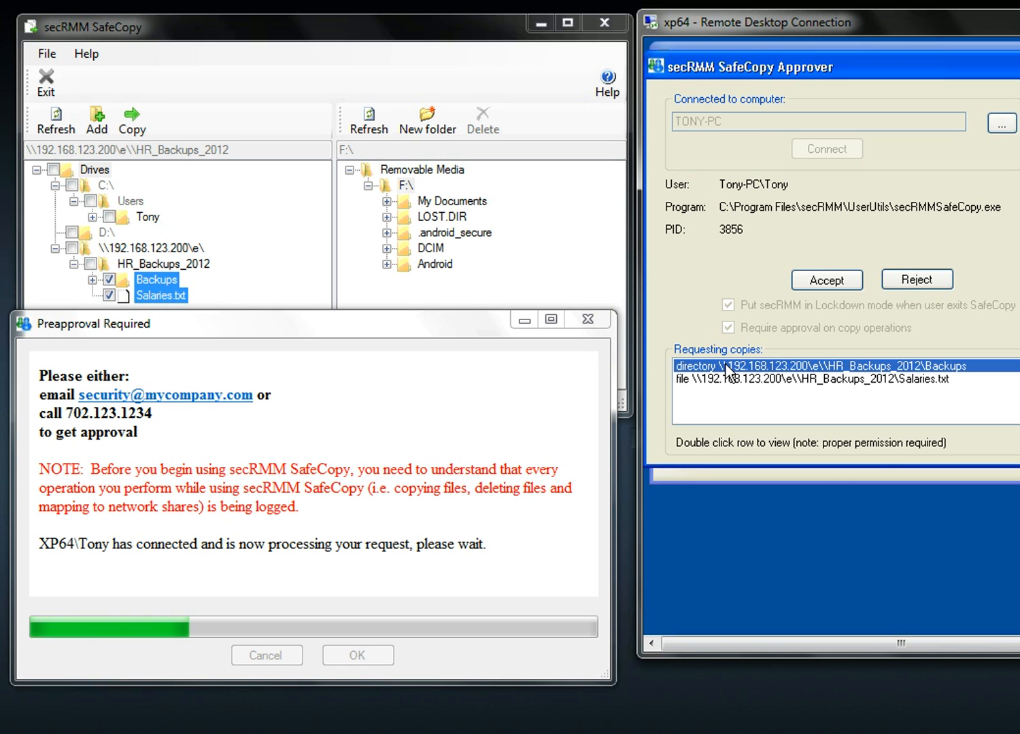
{"action": "double_click", "coordinate": [726, 367]}
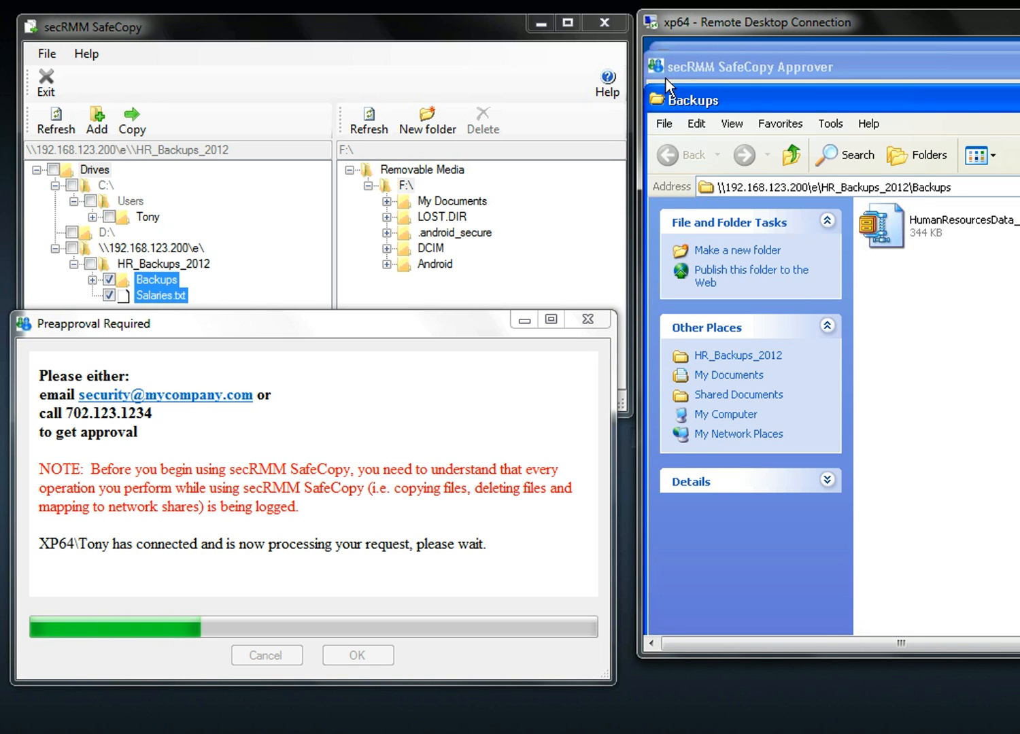
{"action": "left_click_drag", "start_coordinate": [655, 87], "coordinate": [824, 170]}
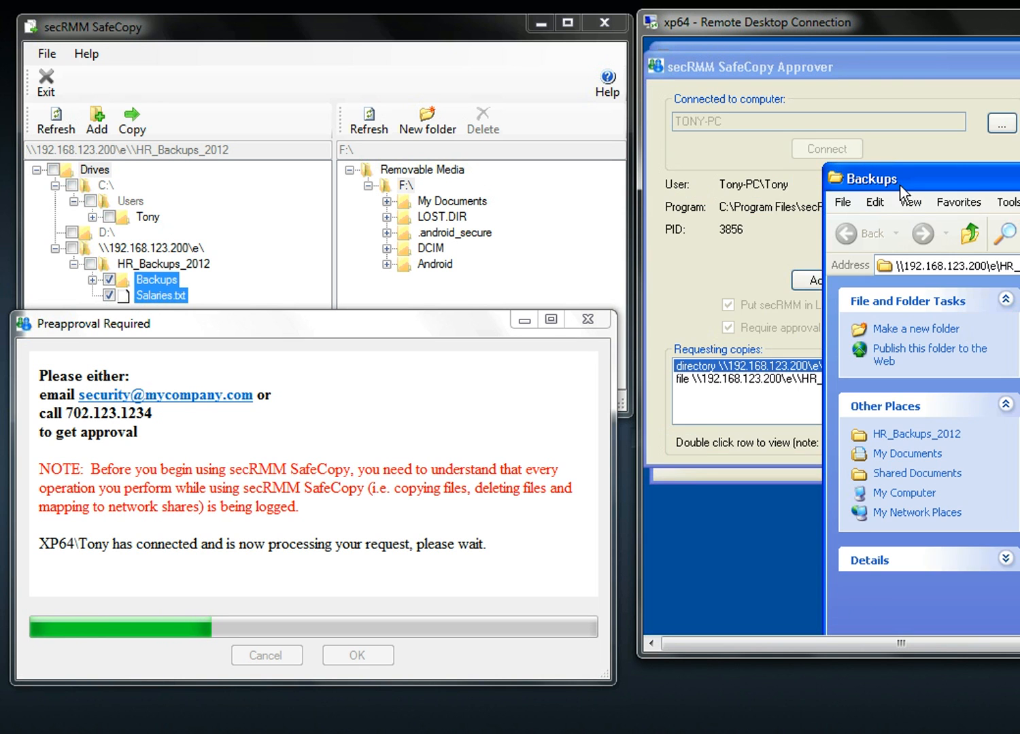
{"action": "left_click_drag", "start_coordinate": [884, 182], "coordinate": [720, 96]}
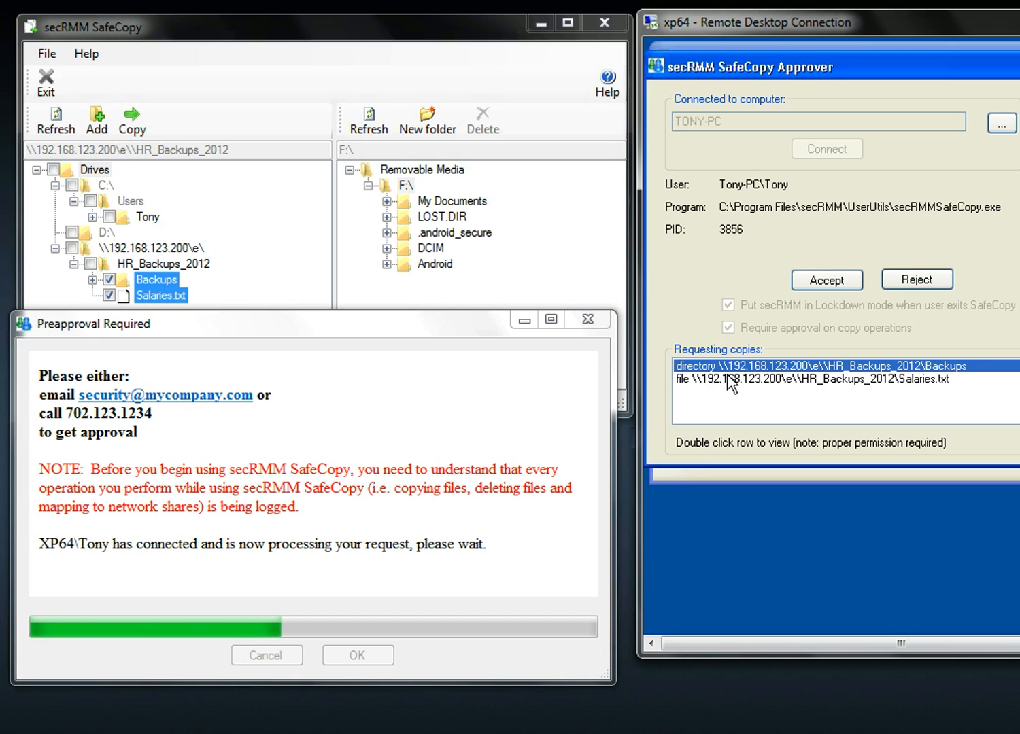
{"action": "double_click", "coordinate": [730, 384]}
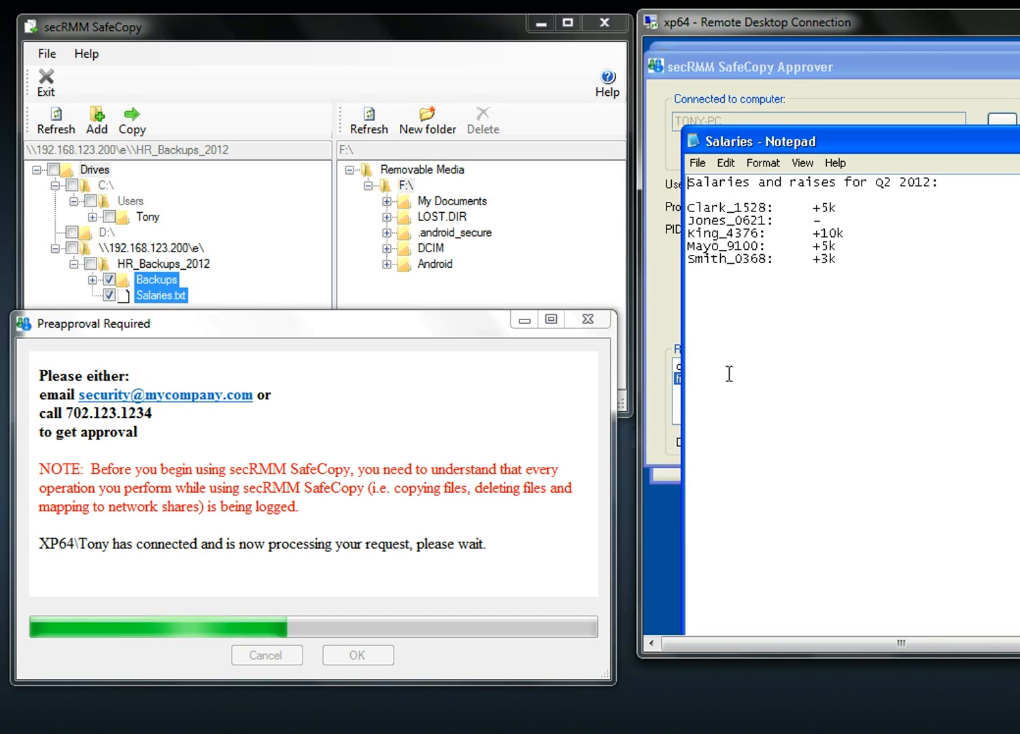
{"action": "left_click", "coordinate": [698, 166]}
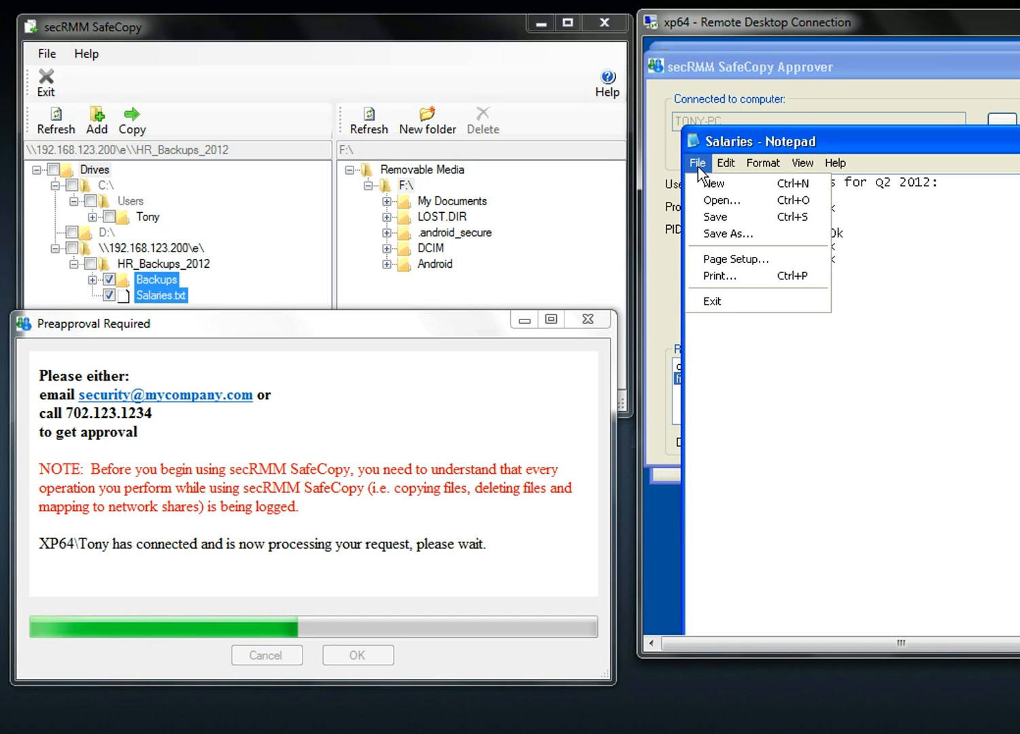
{"action": "left_click", "coordinate": [728, 299]}
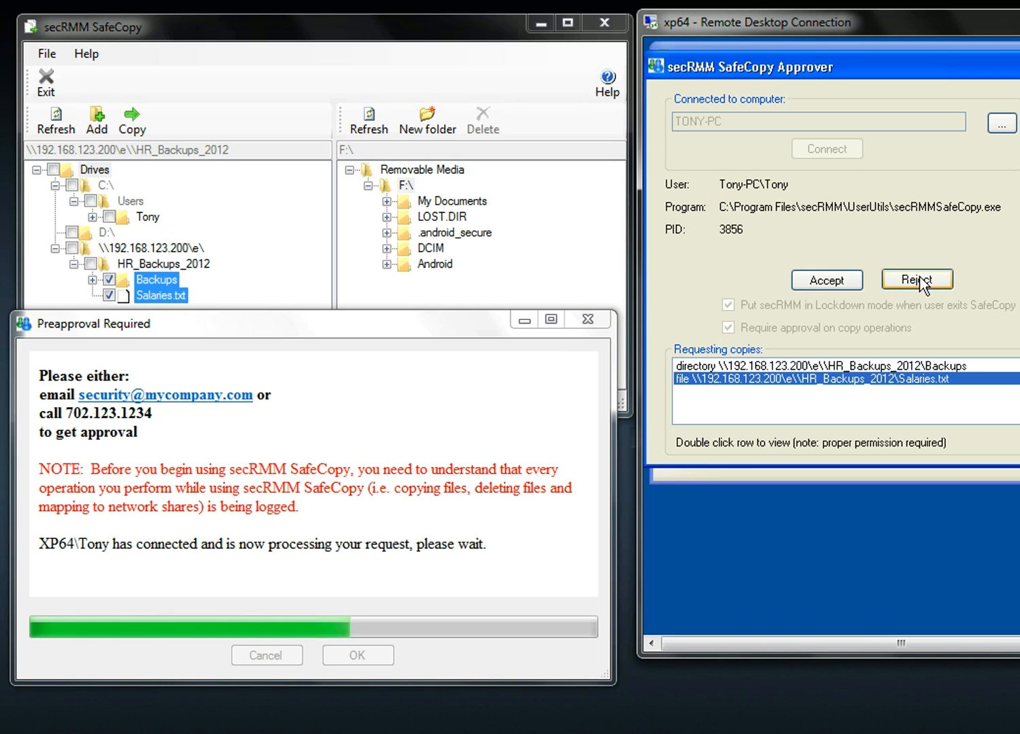
Reject the copy request in SafeCopy Approver and dismiss the preapproval dialog on the local desktop
{"action": "left_click", "coordinate": [919, 279]}
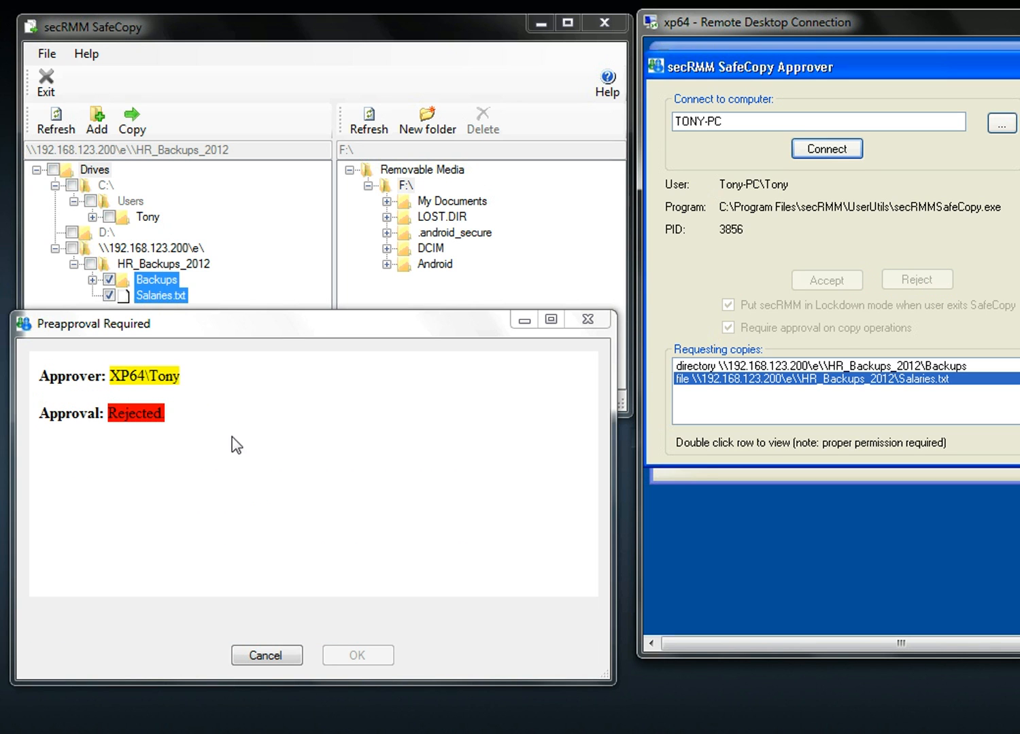
{"action": "left_click", "coordinate": [262, 657]}
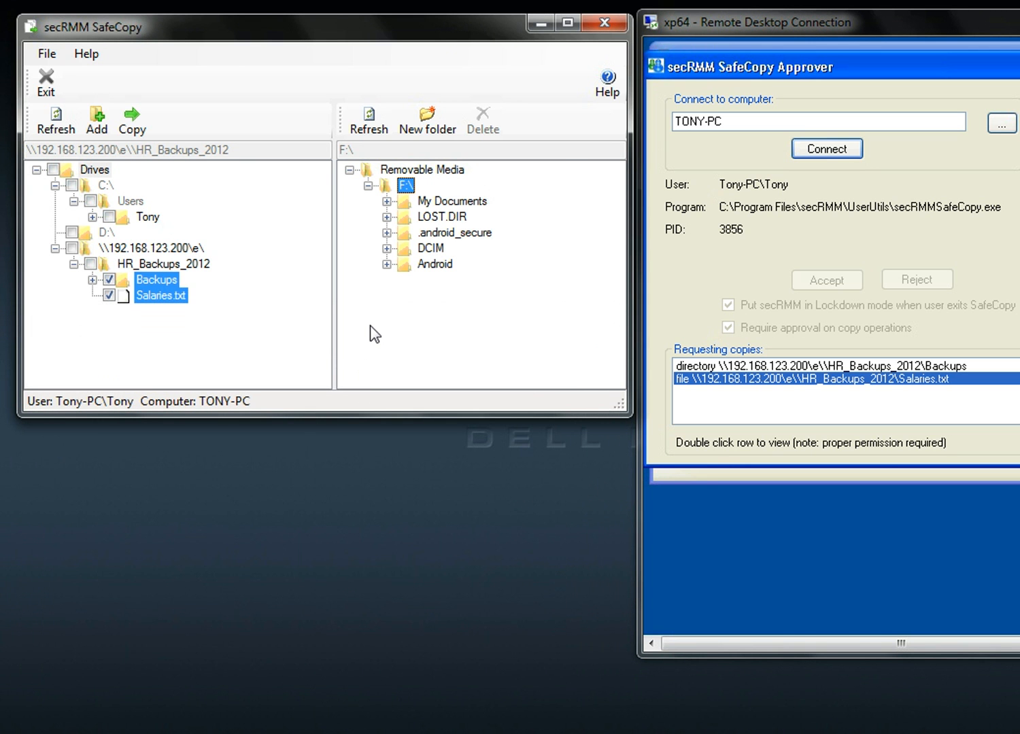
Resubmit the copy of Backups and Salaries.txt to F:\ and move the preapproval dialog below the source and removable media trees
{"action": "left_click", "coordinate": [133, 125]}
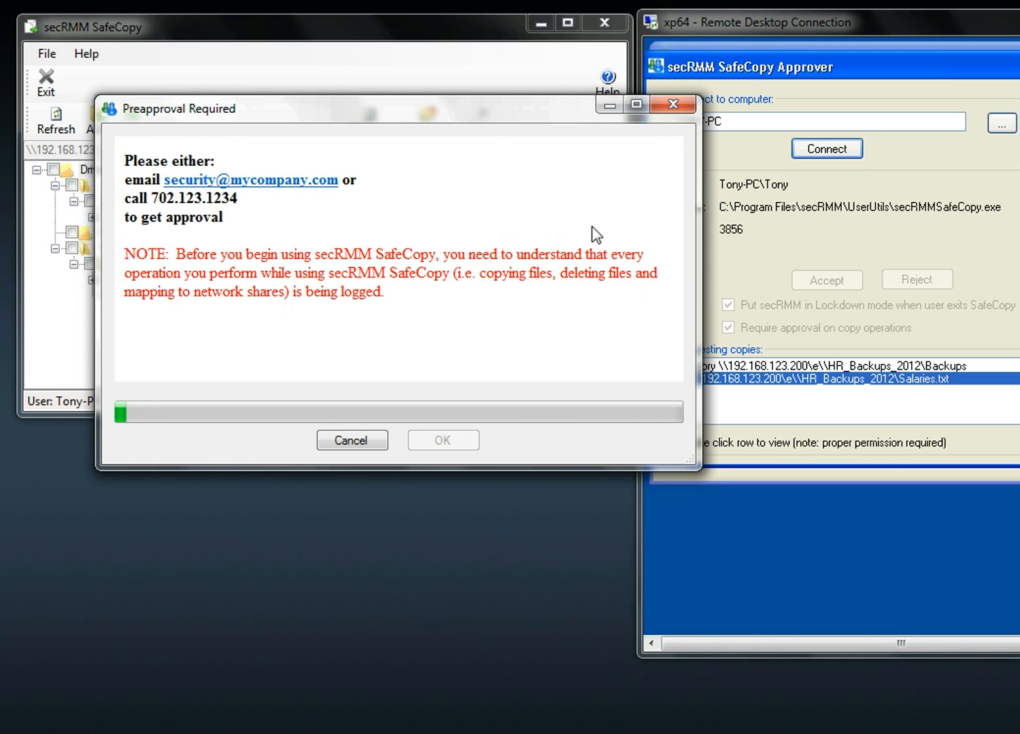
{"action": "left_click_drag", "start_coordinate": [486, 101], "coordinate": [798, 209]}
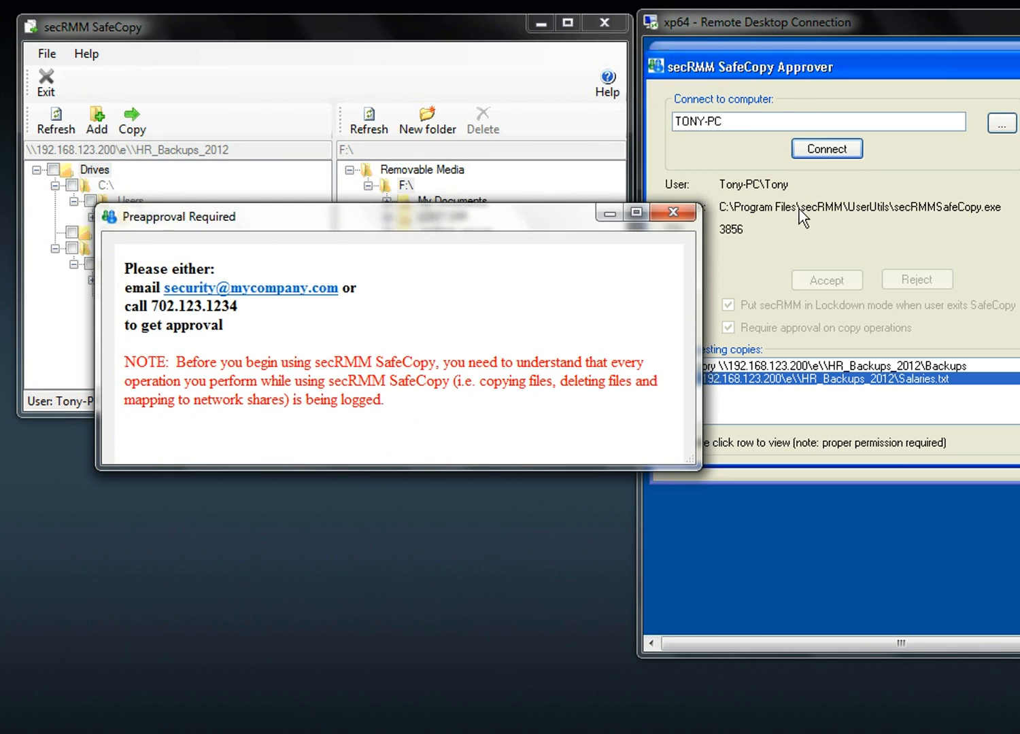
{"action": "left_click", "coordinate": [818, 210]}
{"action": "left_click_drag", "start_coordinate": [499, 221], "coordinate": [425, 386]}
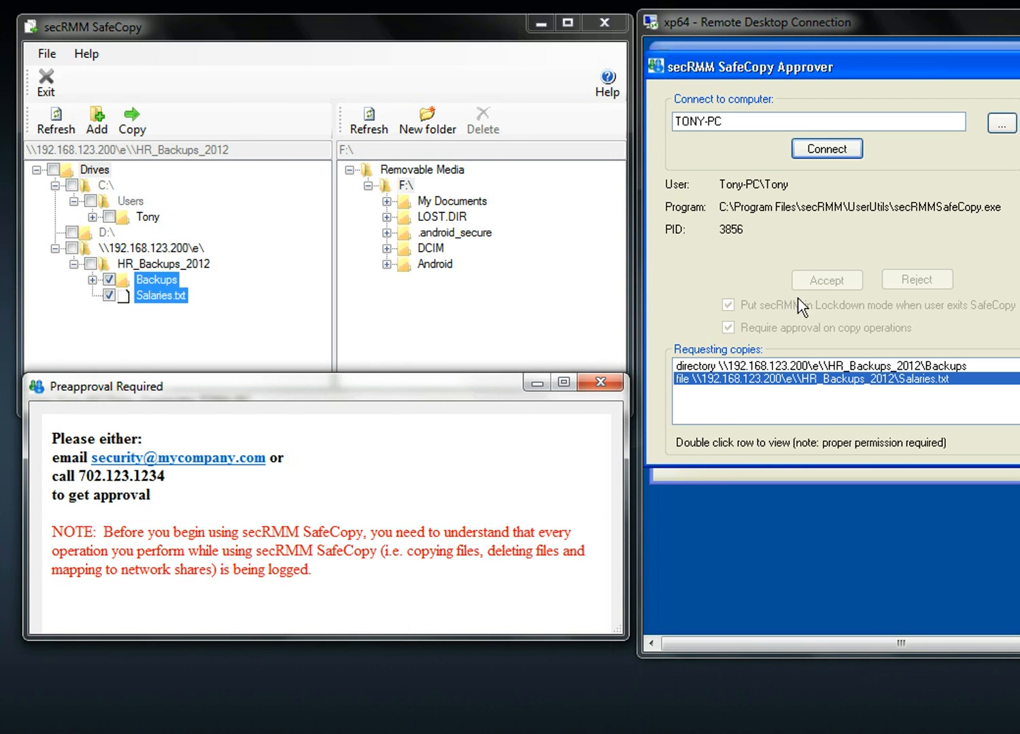
Connect the approver to the requesting computer again, accept the copy request, and start the approved copy on the local desktop
{"action": "left_click", "coordinate": [837, 147]}
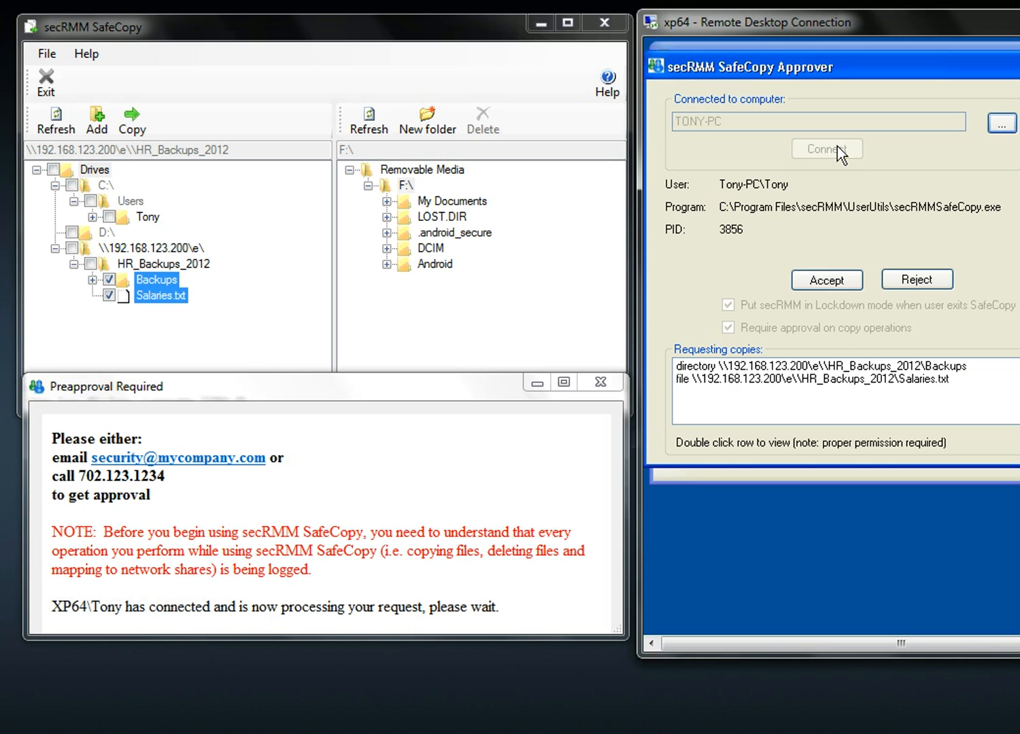
{"action": "left_click", "coordinate": [838, 281]}
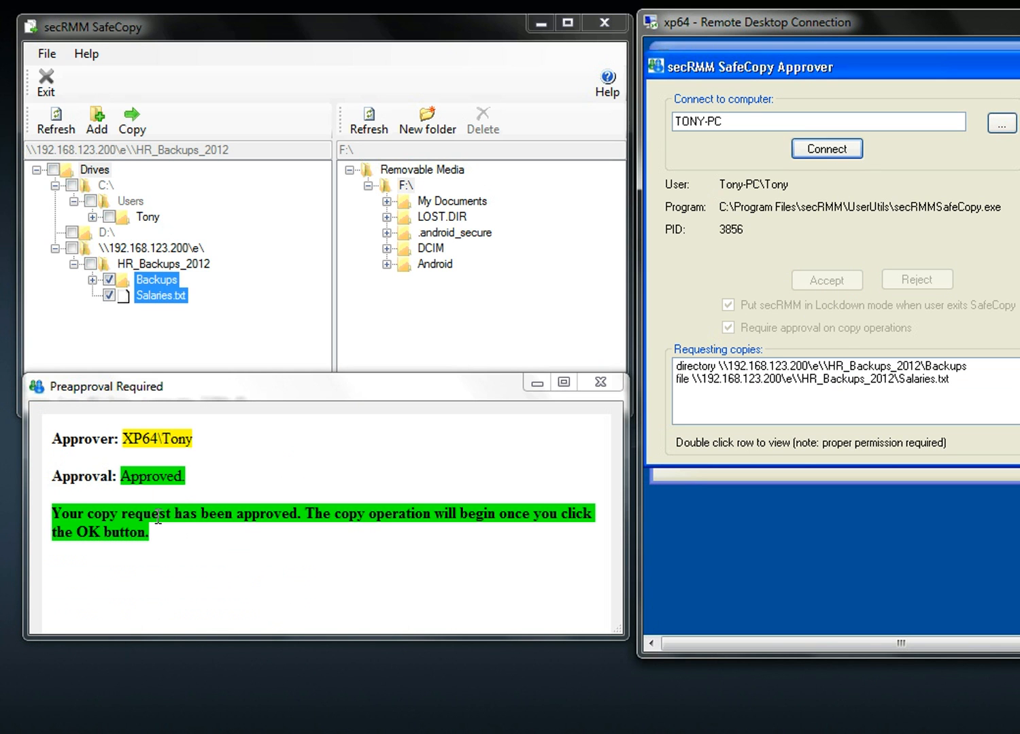
{"action": "left_click_drag", "start_coordinate": [460, 372], "coordinate": [482, 228]}
{"action": "left_click", "coordinate": [359, 570]}
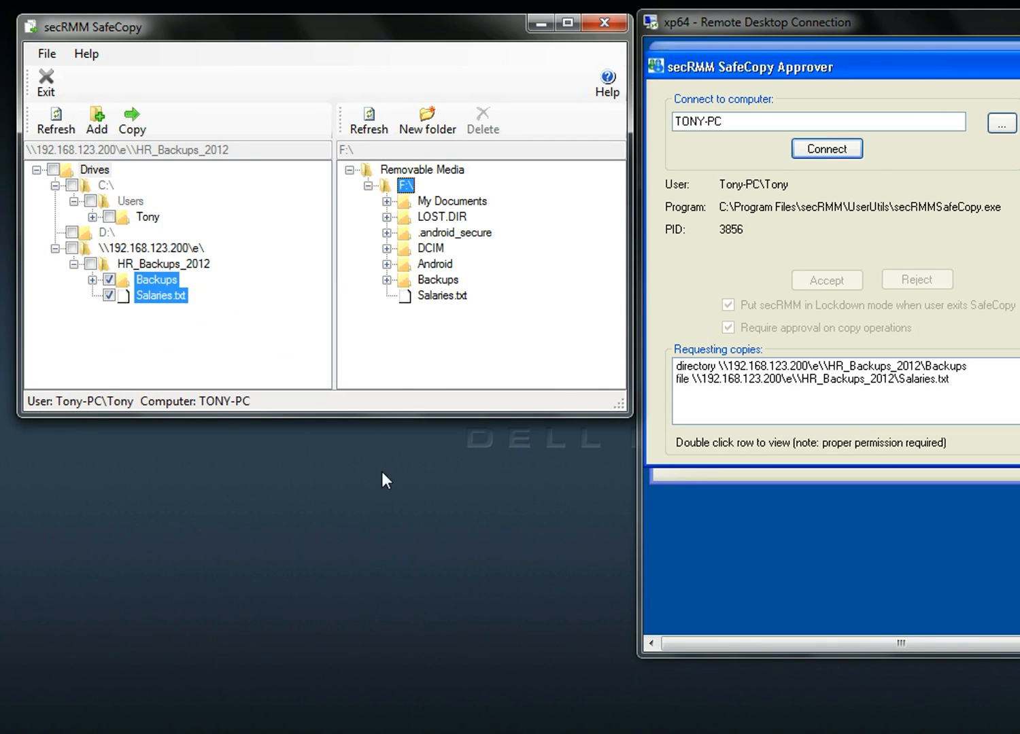
Check the copied Backups folder and Salaries.txt on F:\, and close SafeCopy to trigger lockdown mode
{"action": "left_click", "coordinate": [432, 284]}
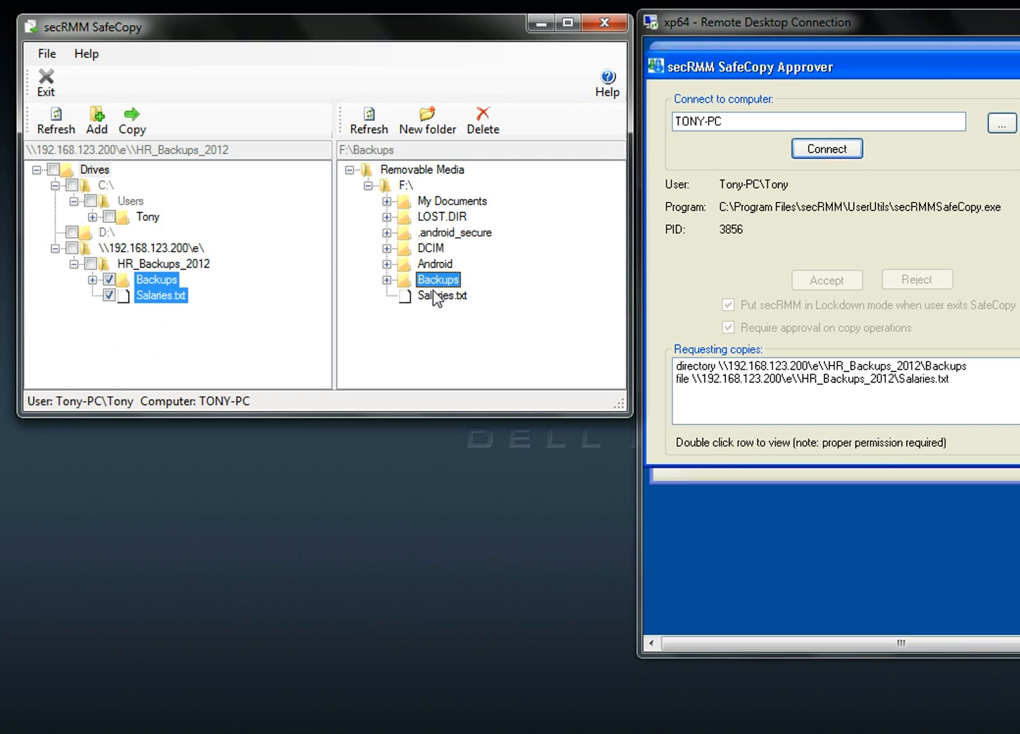
{"action": "left_click", "coordinate": [434, 293]}
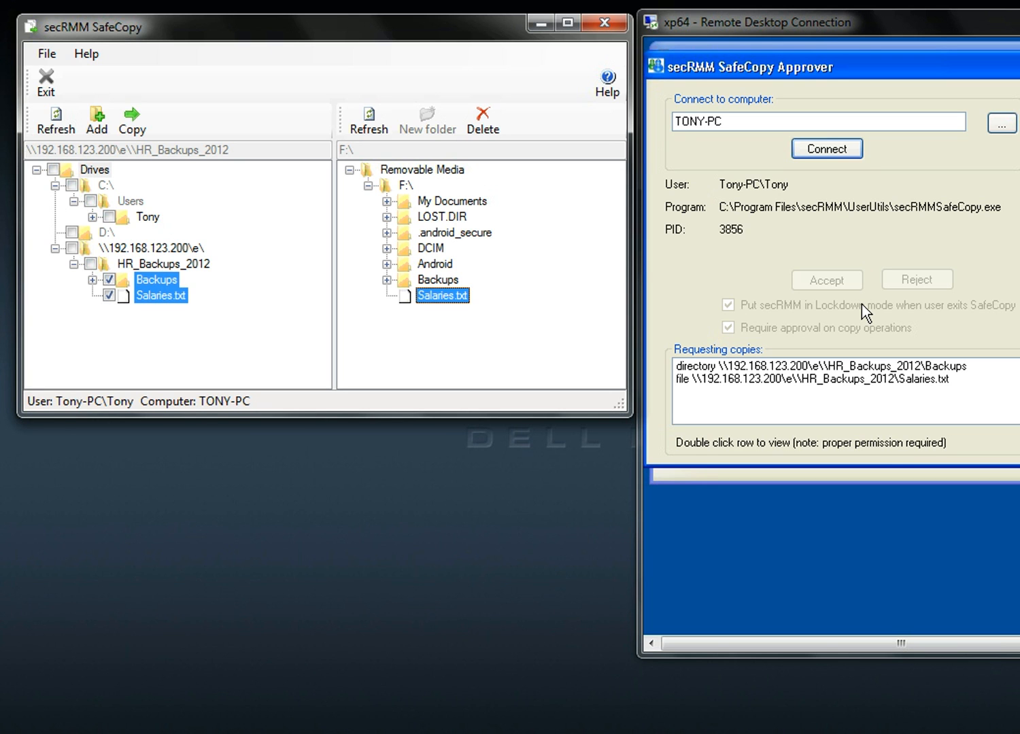
{"action": "left_click", "coordinate": [602, 24]}
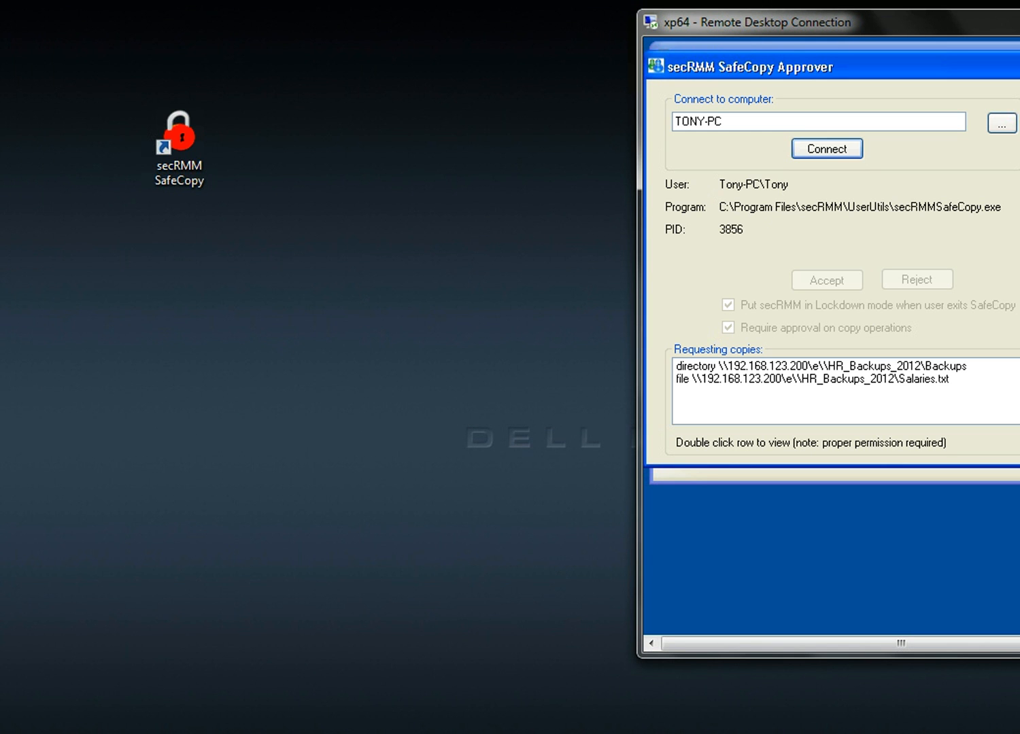
Check the AllowedSerialNumbers setting in the remote secRMM computer configuration, and put the xp64 remote session away
{"action": "left_click_drag", "start_coordinate": [945, 27], "coordinate": [542, 23]}
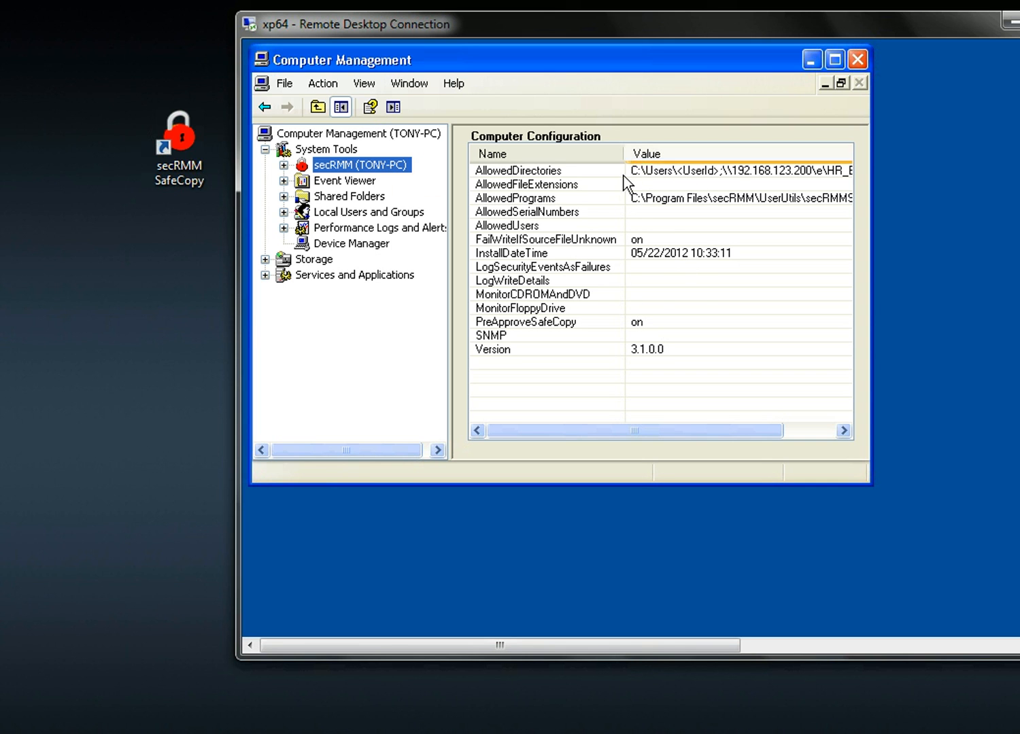
{"action": "left_click", "coordinate": [706, 282]}
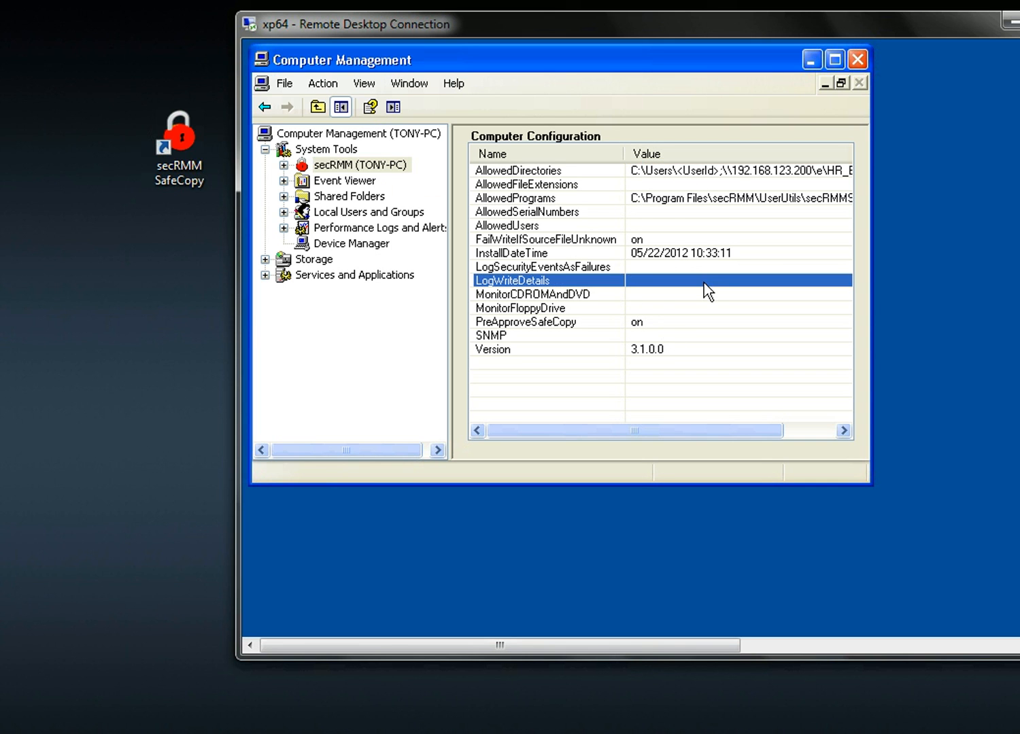
{"action": "left_click", "coordinate": [683, 214]}
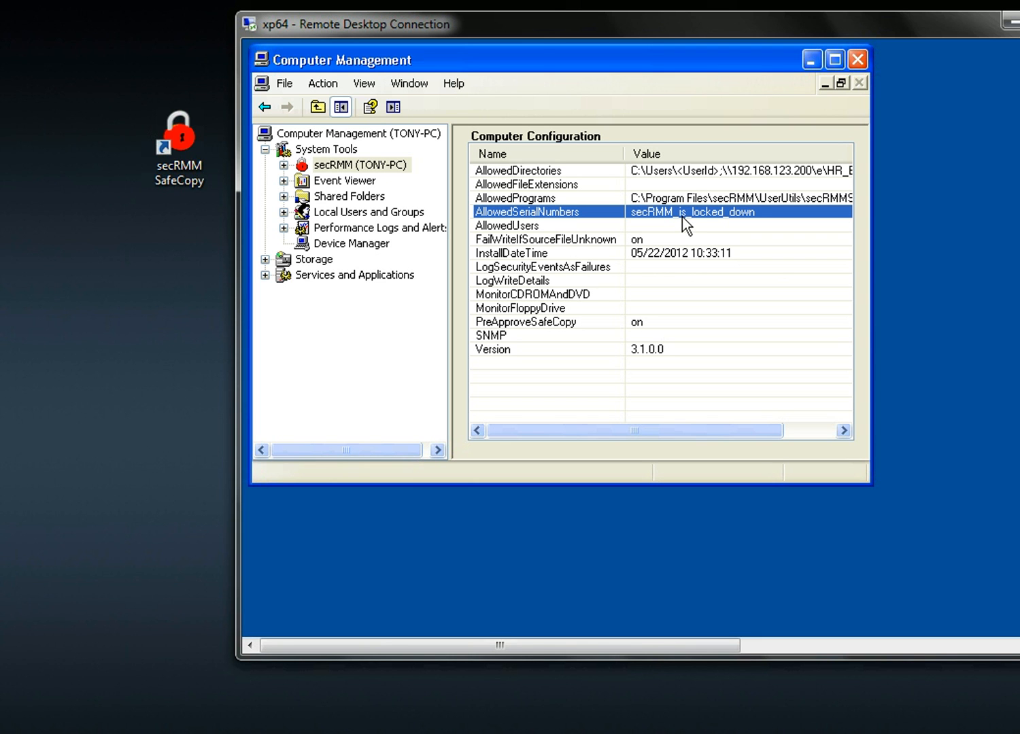
{"action": "left_click", "coordinate": [1010, 23]}
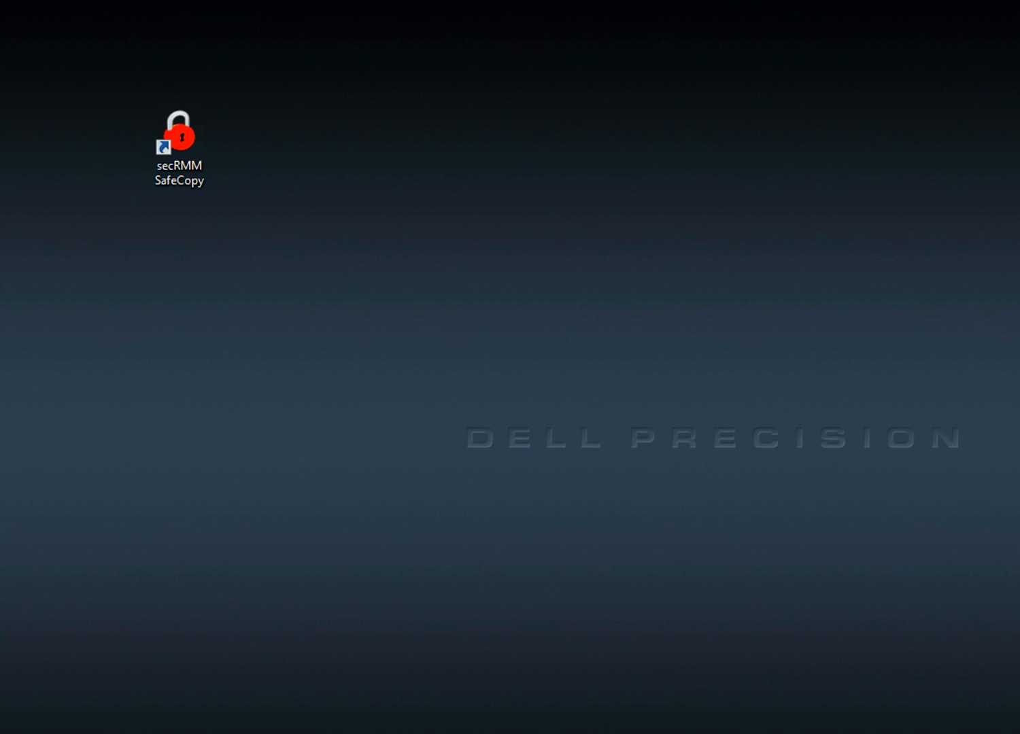
Switch to secRMMExcelWorkbook.xlsx in Excel, maximize it, and examine the ONLINE event details for rows 4 and 5 in a widened event viewer
{"action": "mouse_move", "coordinate": [447, 733]}
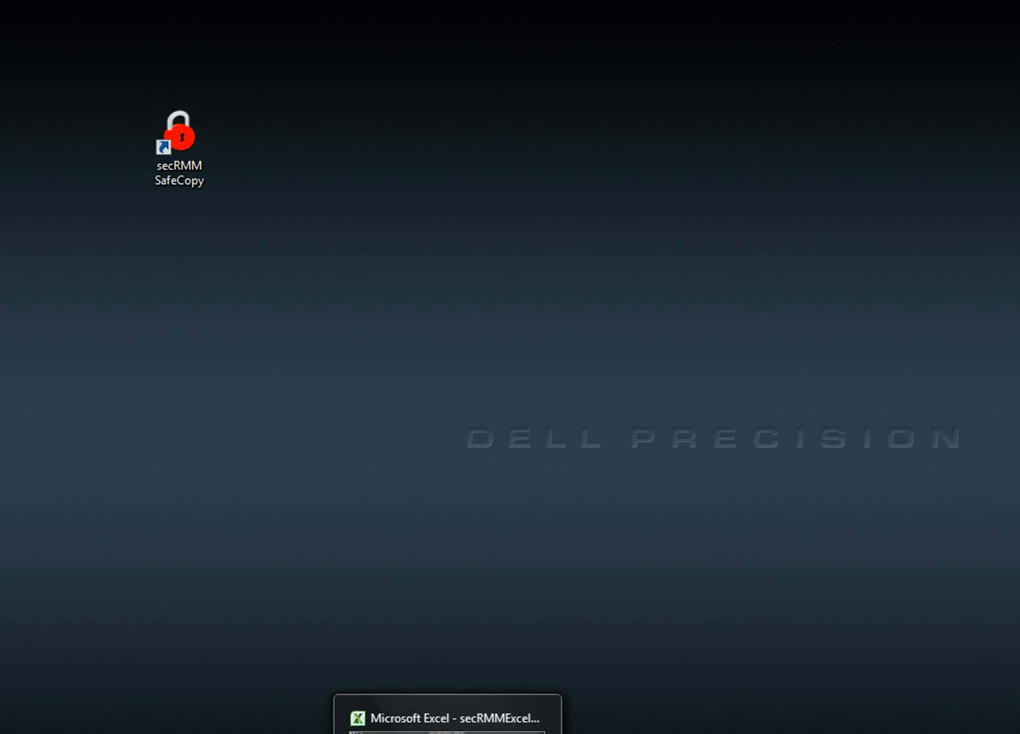
{"action": "left_click", "coordinate": [448, 714]}
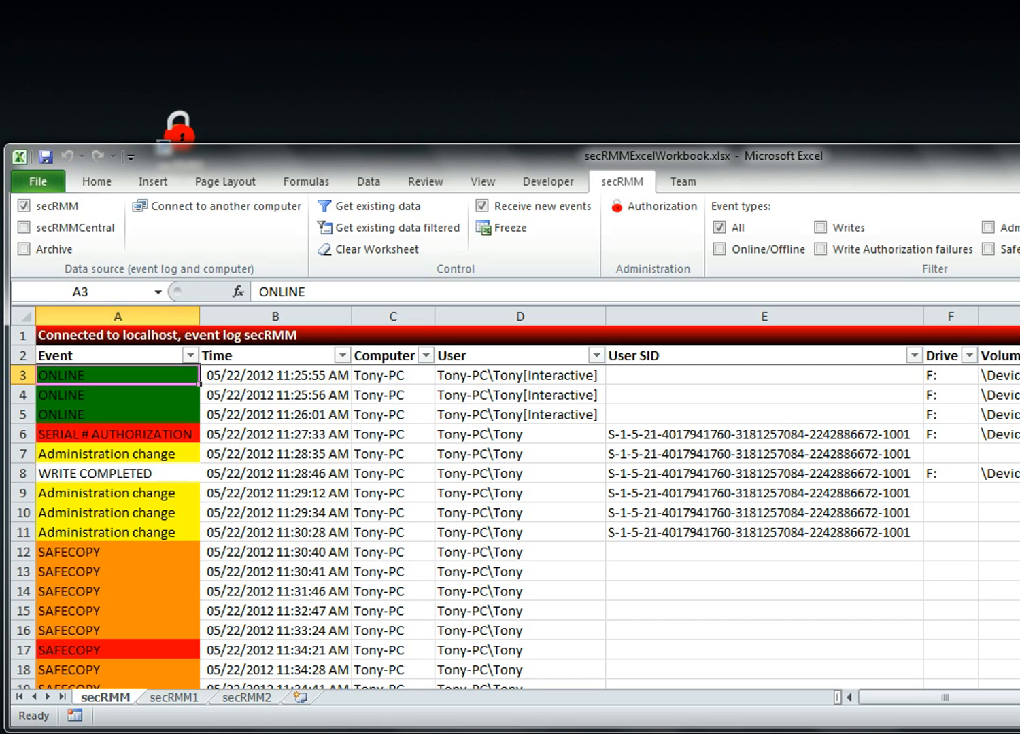
{"action": "double_click", "coordinate": [569, 155]}
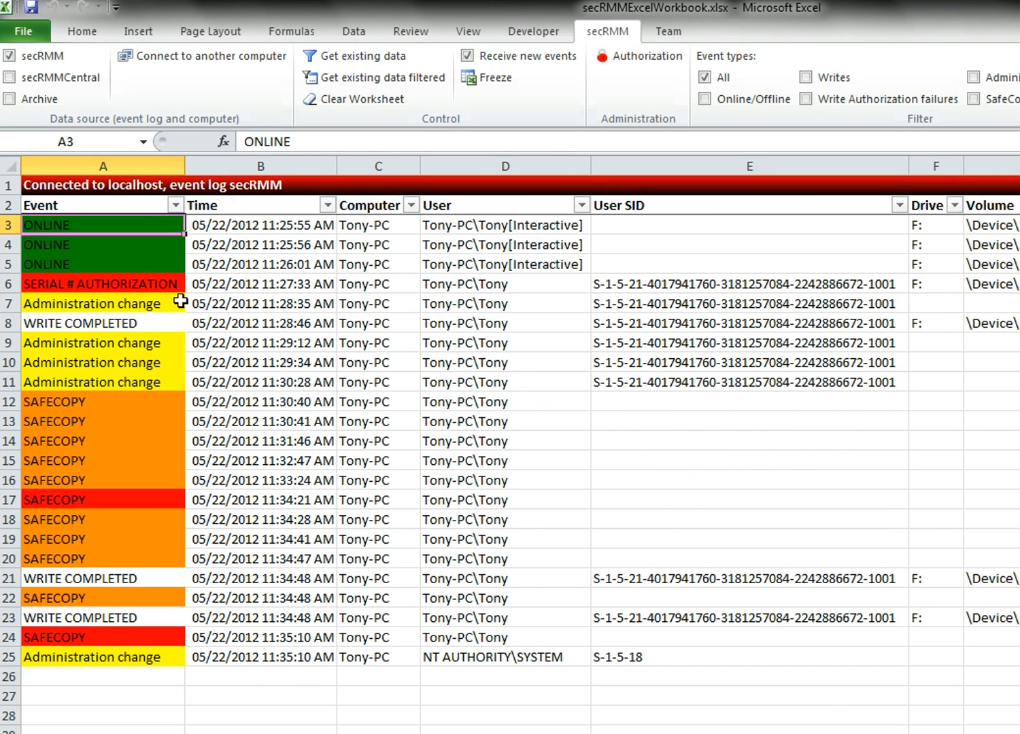
{"action": "double_click", "coordinate": [174, 245]}
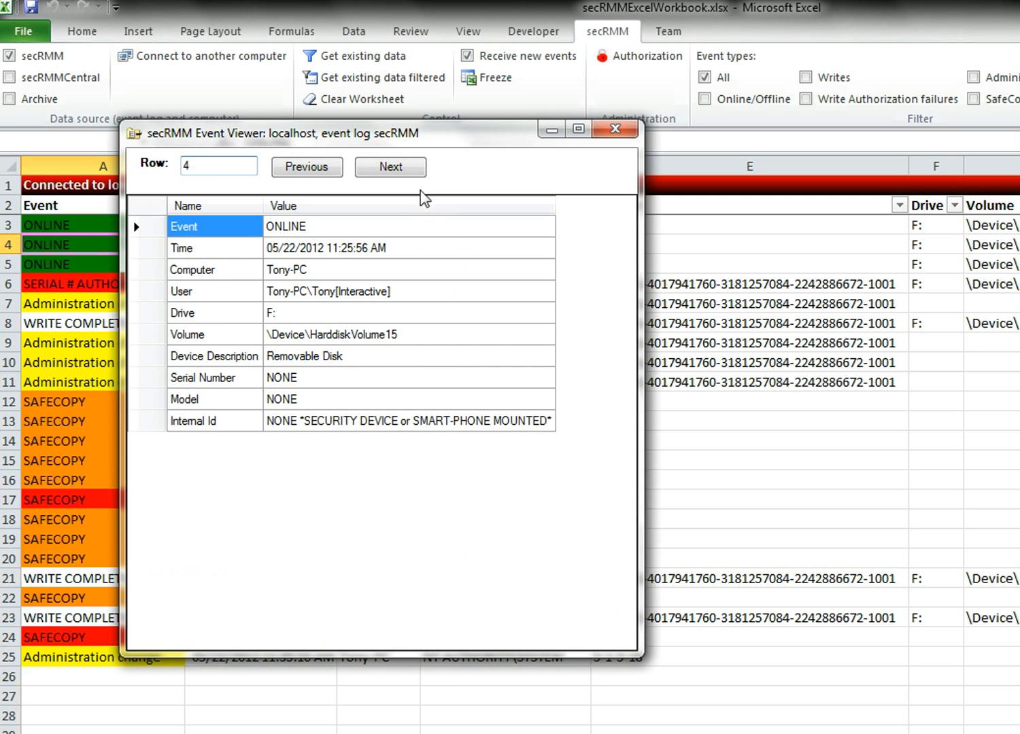
{"action": "left_click", "coordinate": [401, 176]}
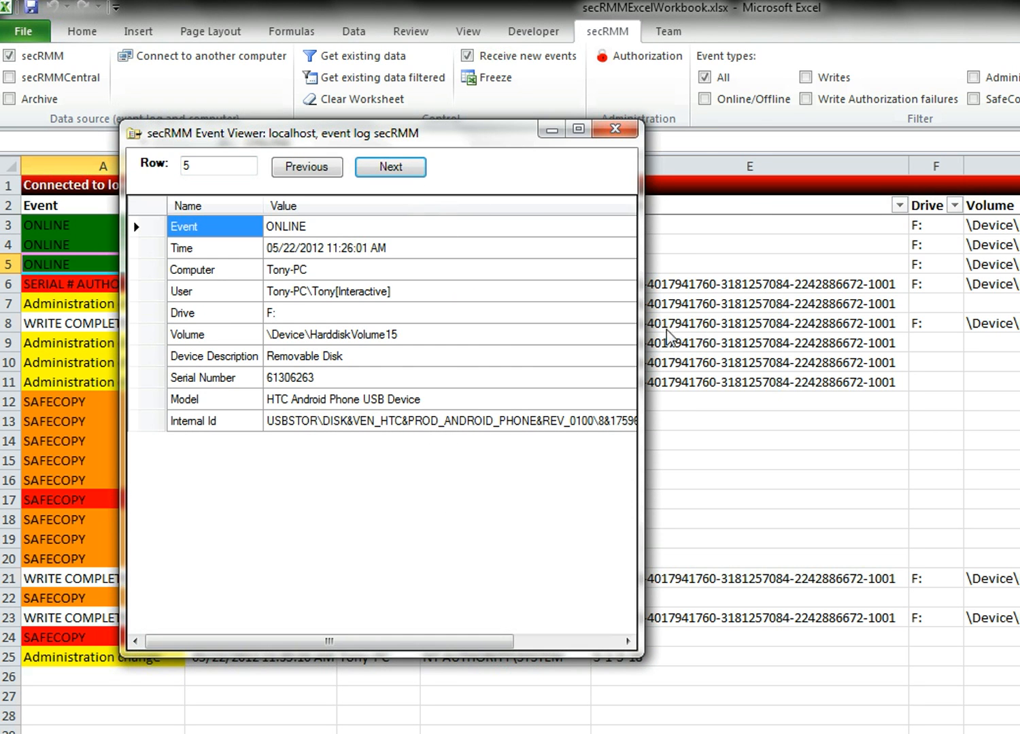
{"action": "left_click_drag", "start_coordinate": [640, 320], "coordinate": [783, 316]}
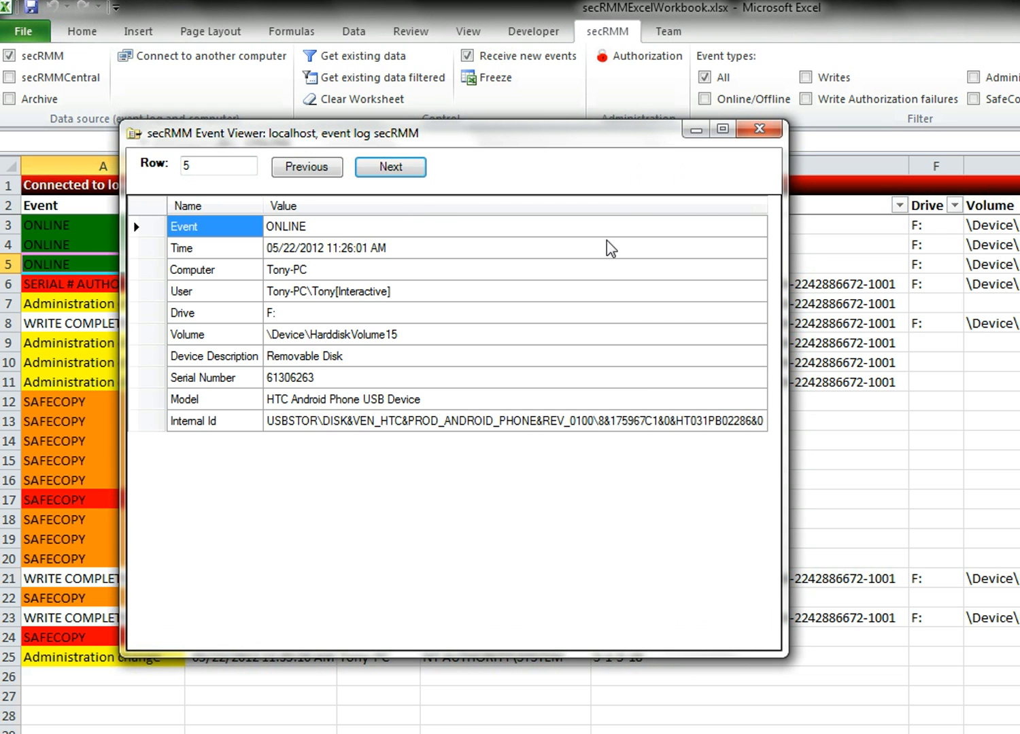
Reposition and widen the event viewer, and check the message of the SERIAL # AUTHORIZATION event in row 6
{"action": "left_click_drag", "start_coordinate": [429, 141], "coordinate": [499, 132]}
{"action": "left_click", "coordinate": [468, 163]}
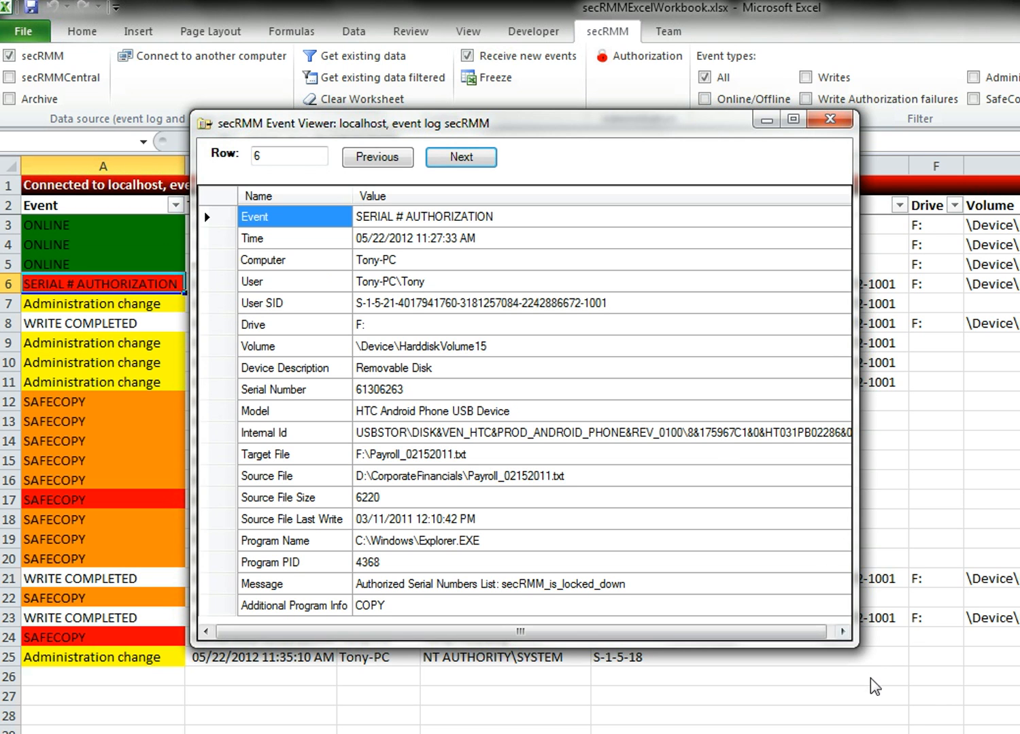
{"action": "left_click_drag", "start_coordinate": [855, 647], "coordinate": [876, 646]}
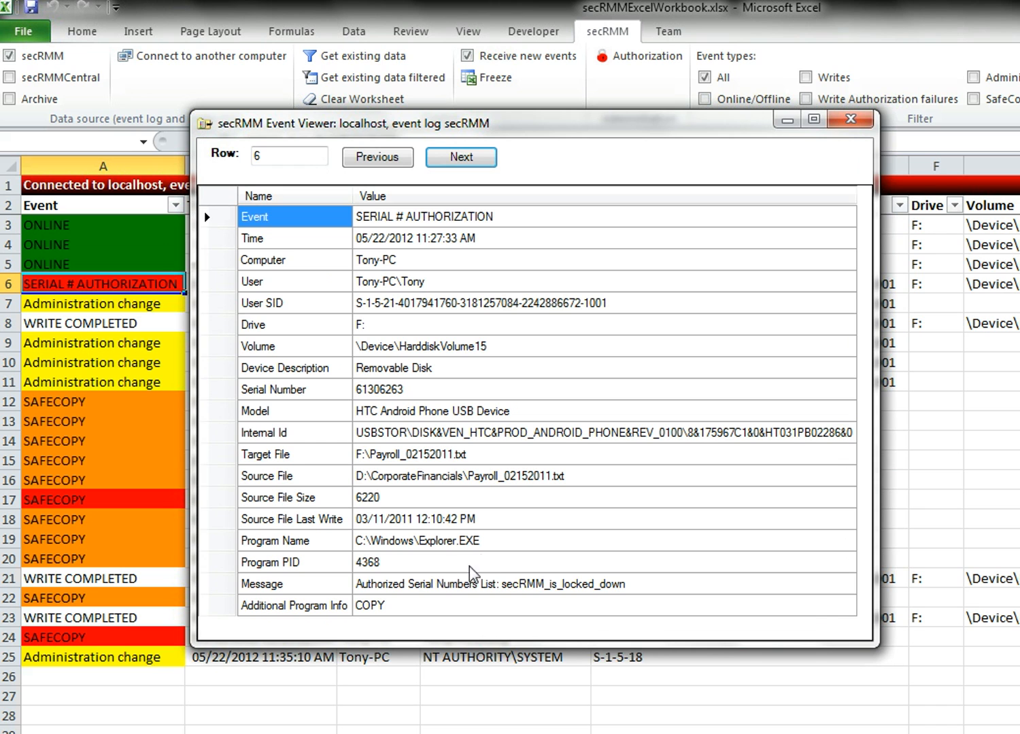
{"action": "left_click", "coordinate": [434, 583]}
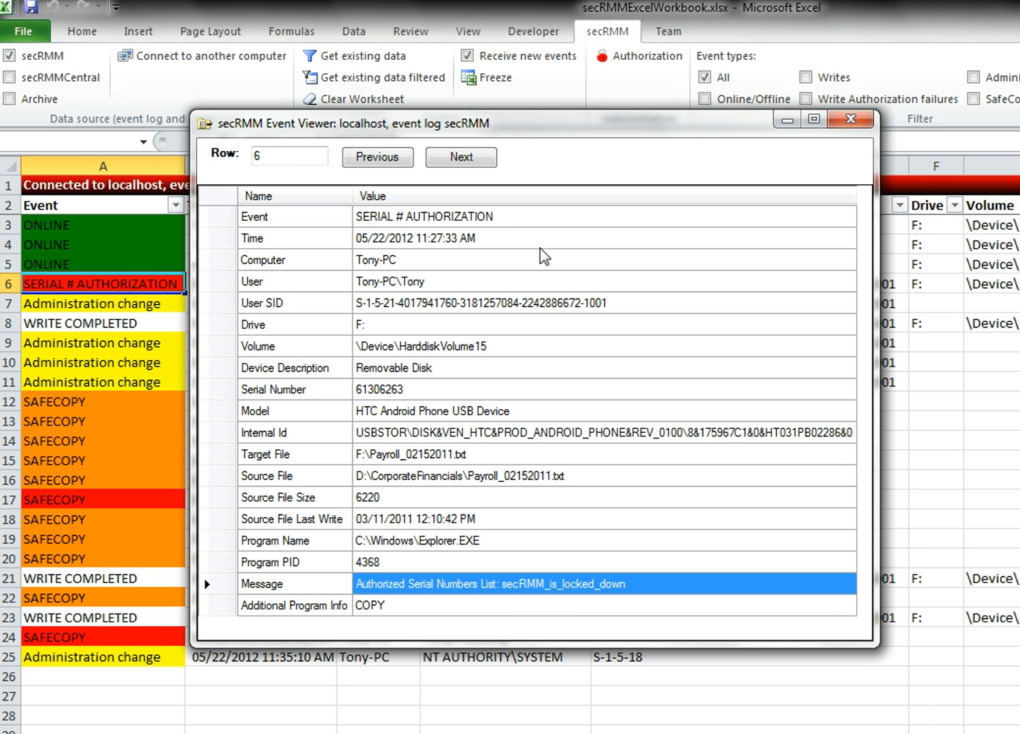
Check the property action and previous value of the administration change in row 7, and view the WRITE COMPLETED event in row 8
{"action": "left_click", "coordinate": [466, 159]}
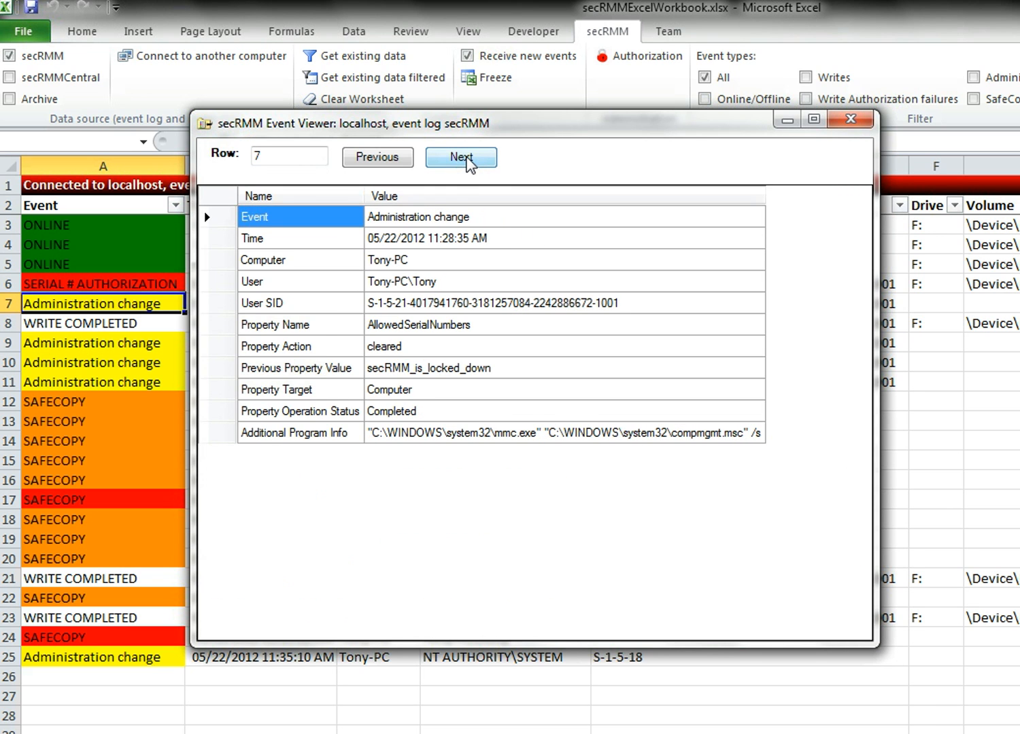
{"action": "left_click", "coordinate": [433, 373]}
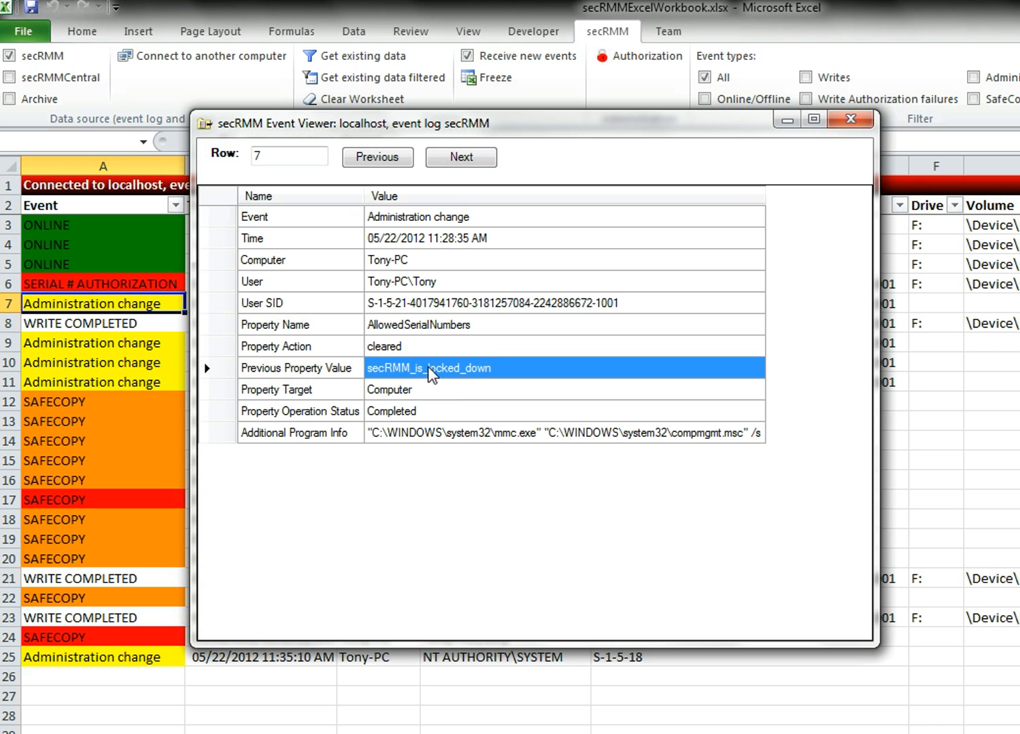
{"action": "left_click", "coordinate": [409, 347]}
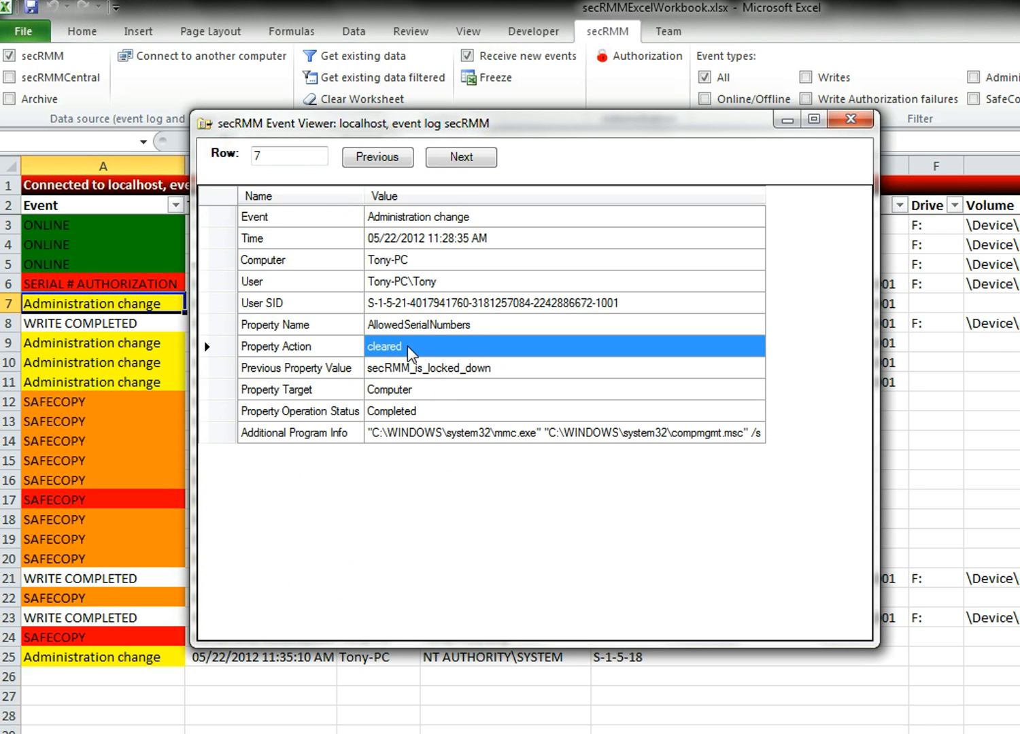
{"action": "left_click", "coordinate": [478, 159]}
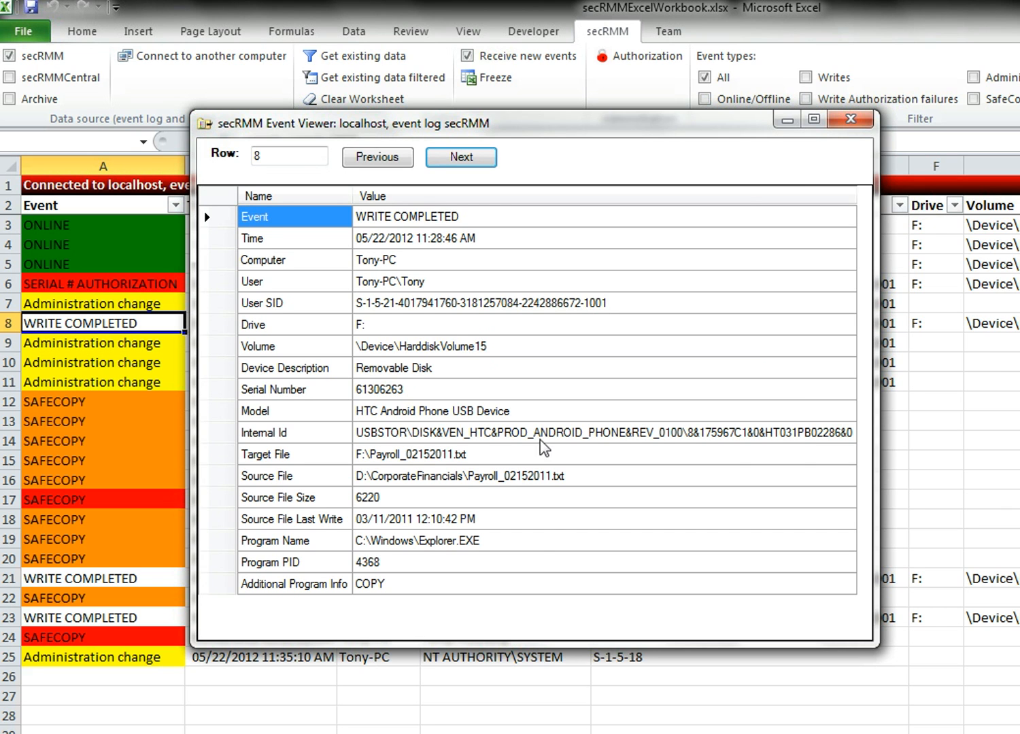
Examine the property names and values of the administration change events in rows 9 to 11
{"action": "left_click", "coordinate": [462, 159]}
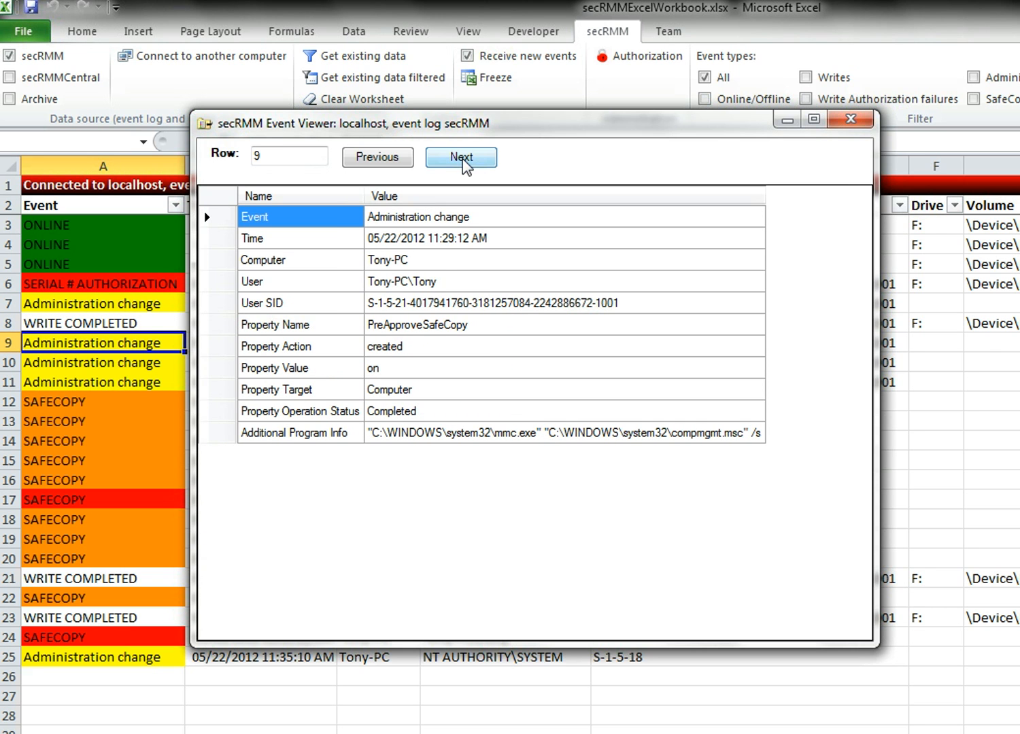
{"action": "left_click", "coordinate": [439, 333]}
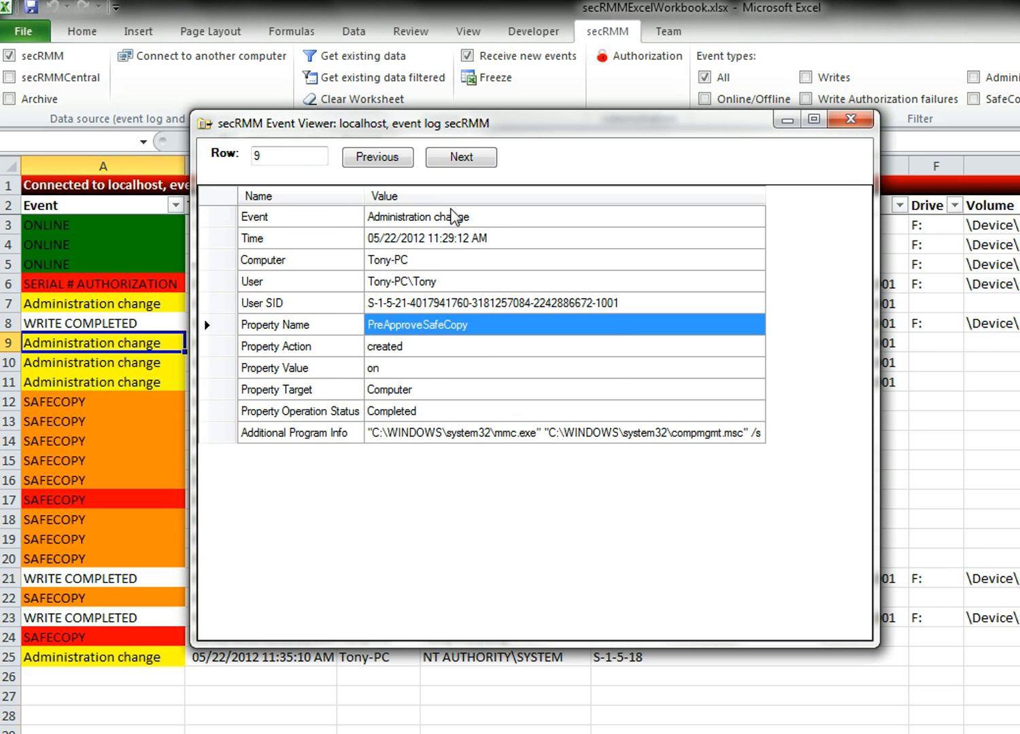
{"action": "left_click", "coordinate": [464, 158]}
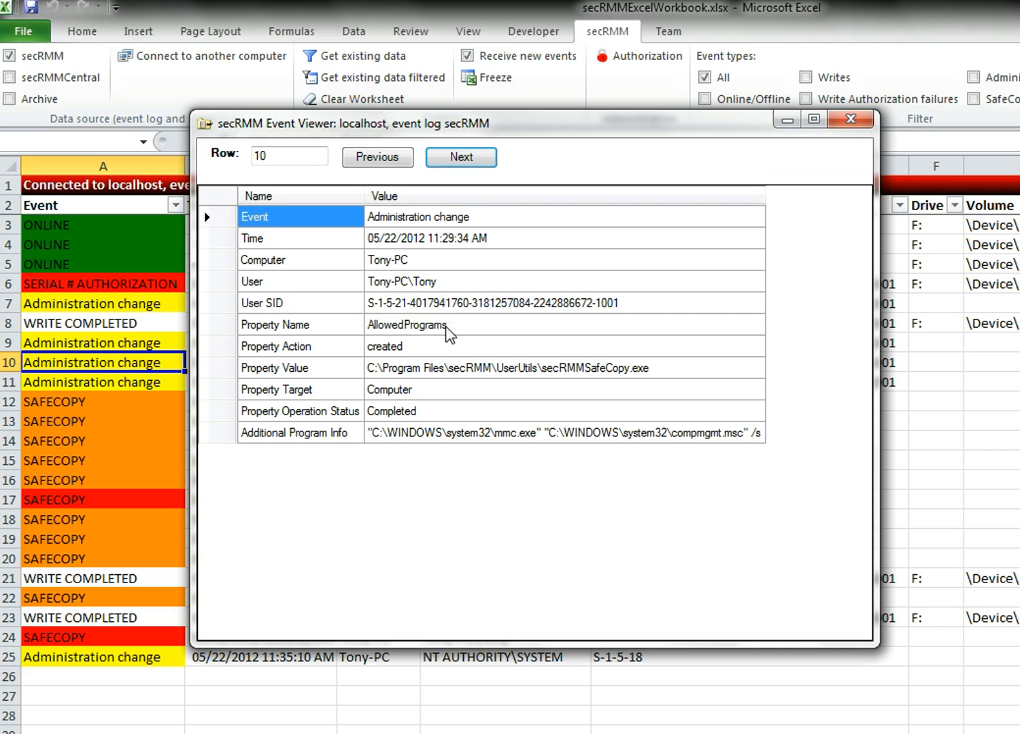
{"action": "left_click", "coordinate": [446, 327]}
{"action": "left_click", "coordinate": [452, 368]}
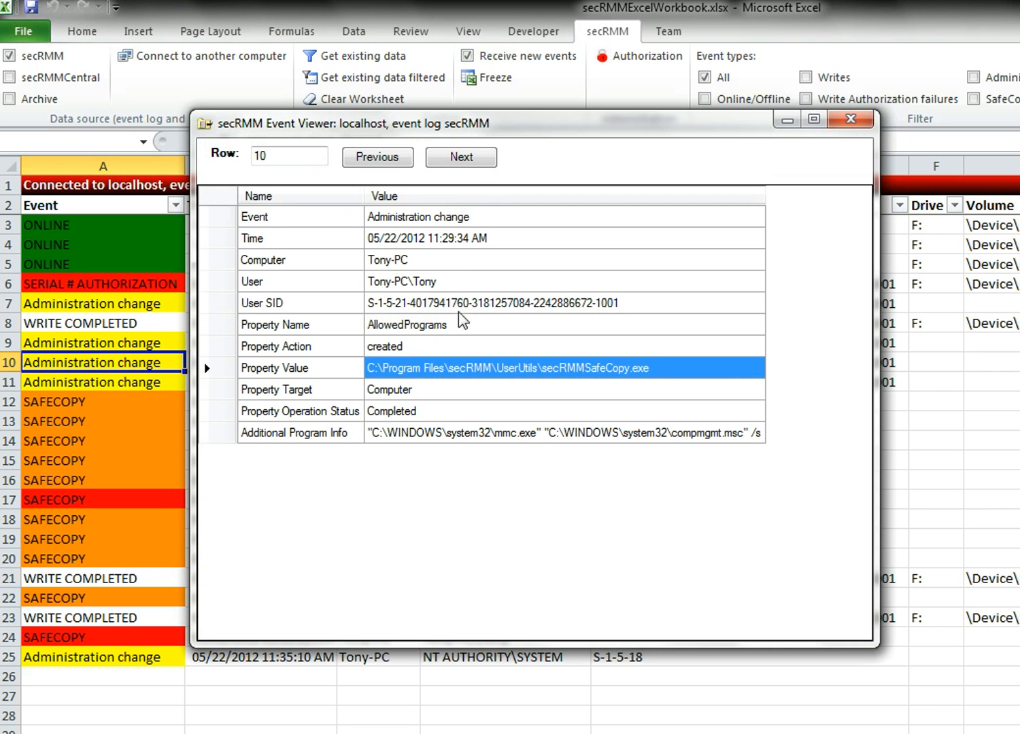
{"action": "left_click", "coordinate": [462, 159]}
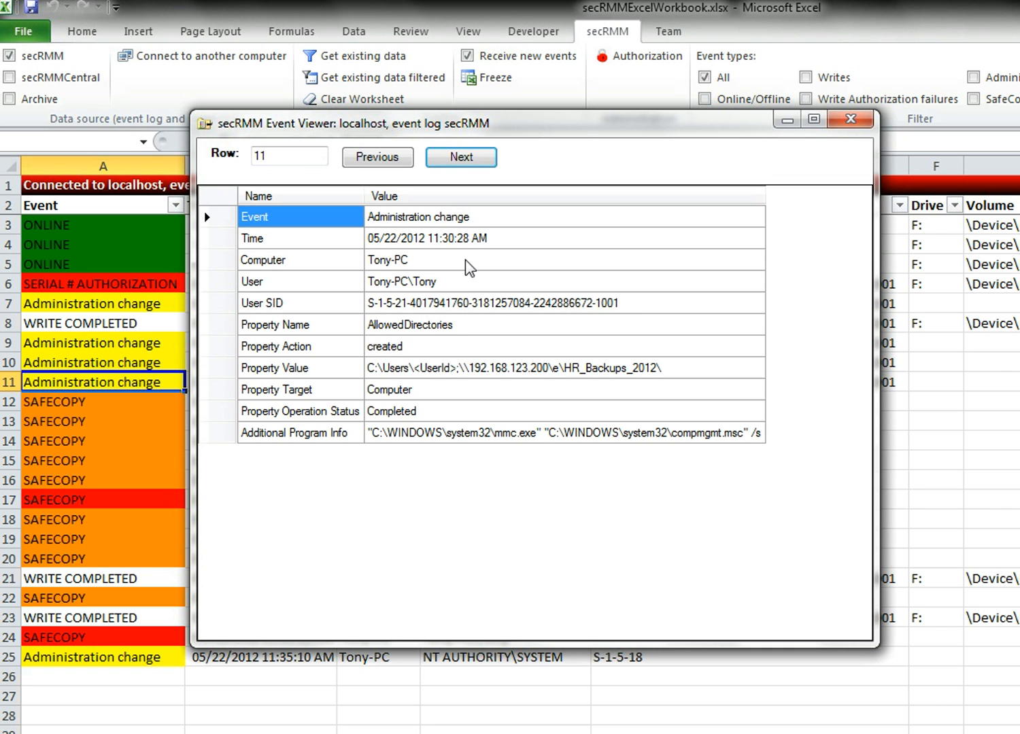
{"action": "left_click", "coordinate": [428, 328]}
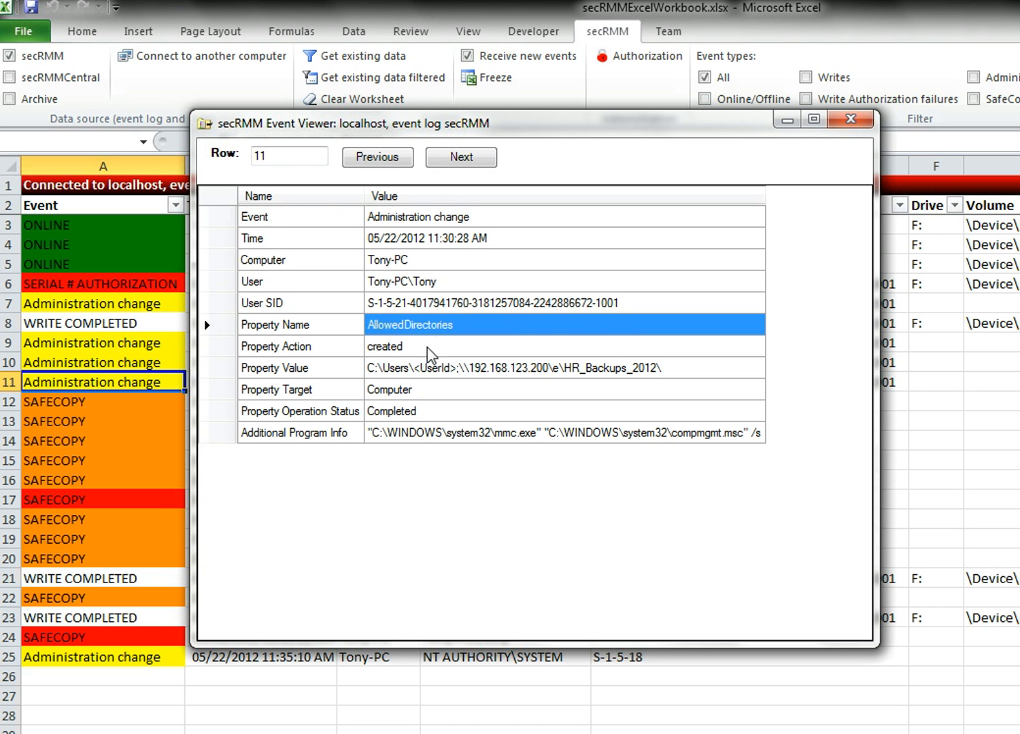
{"action": "left_click", "coordinate": [429, 369]}
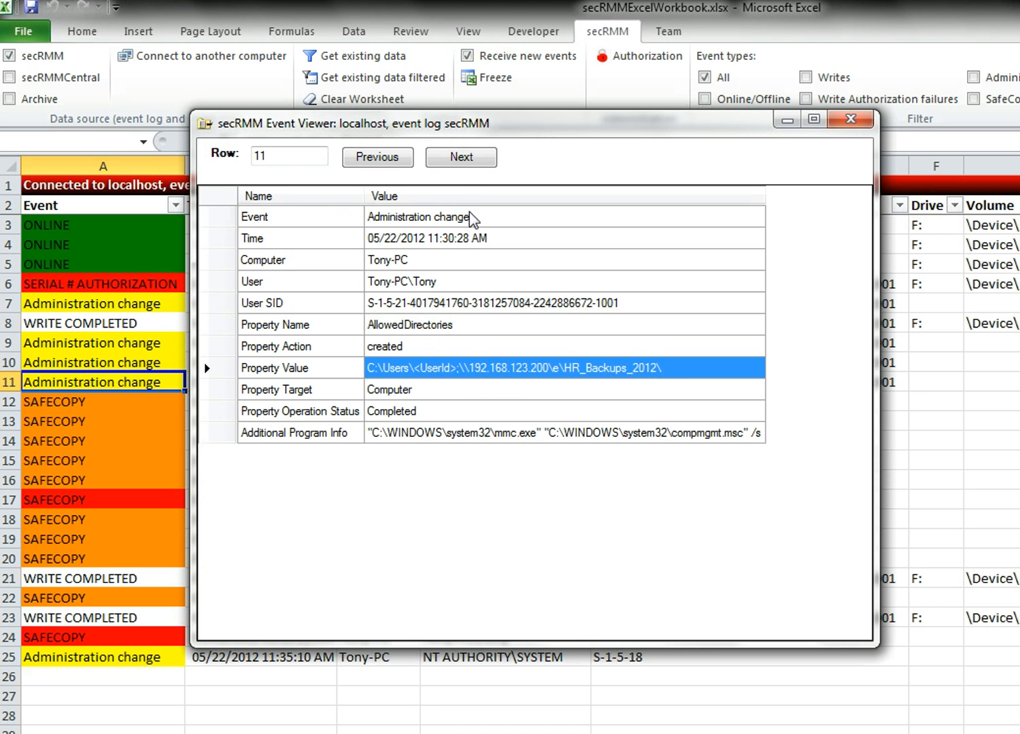
Read the messages of the SAFECOPY events in rows 12 to 14
{"action": "left_click", "coordinate": [467, 162]}
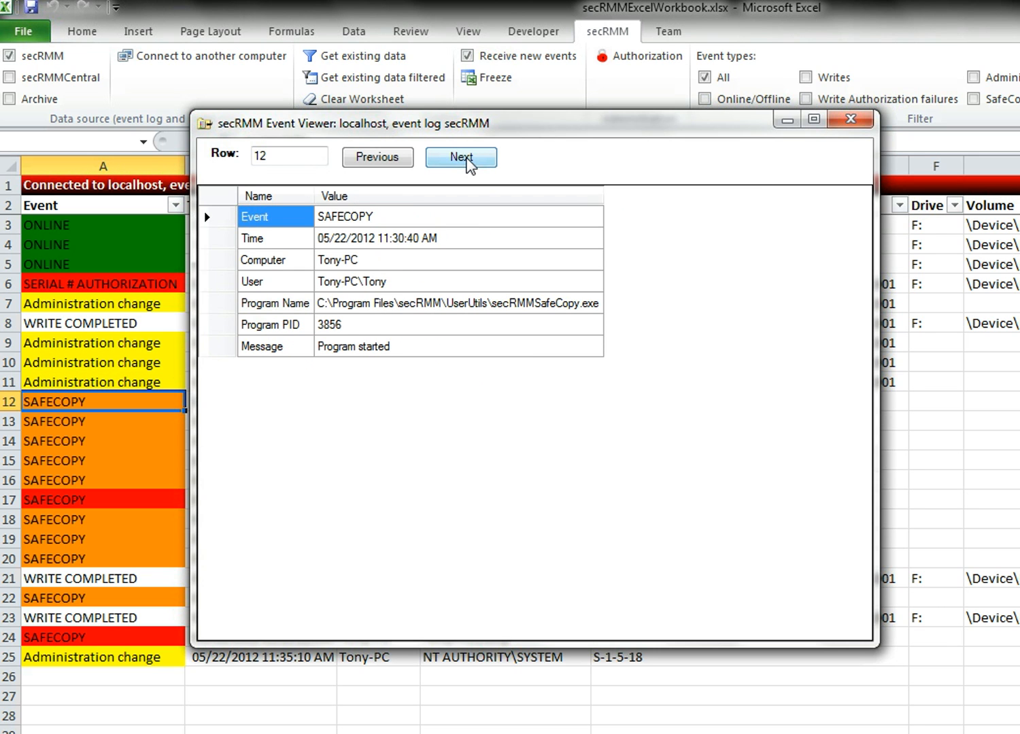
{"action": "left_click", "coordinate": [378, 352]}
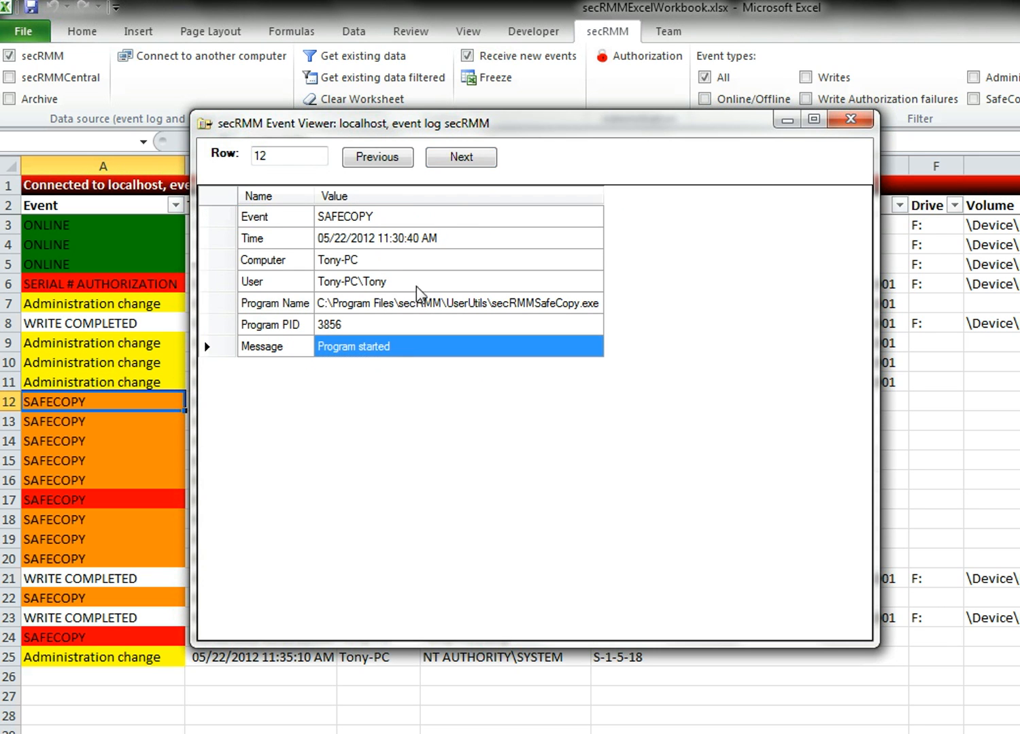
{"action": "left_click", "coordinate": [466, 160]}
{"action": "left_click", "coordinate": [435, 347]}
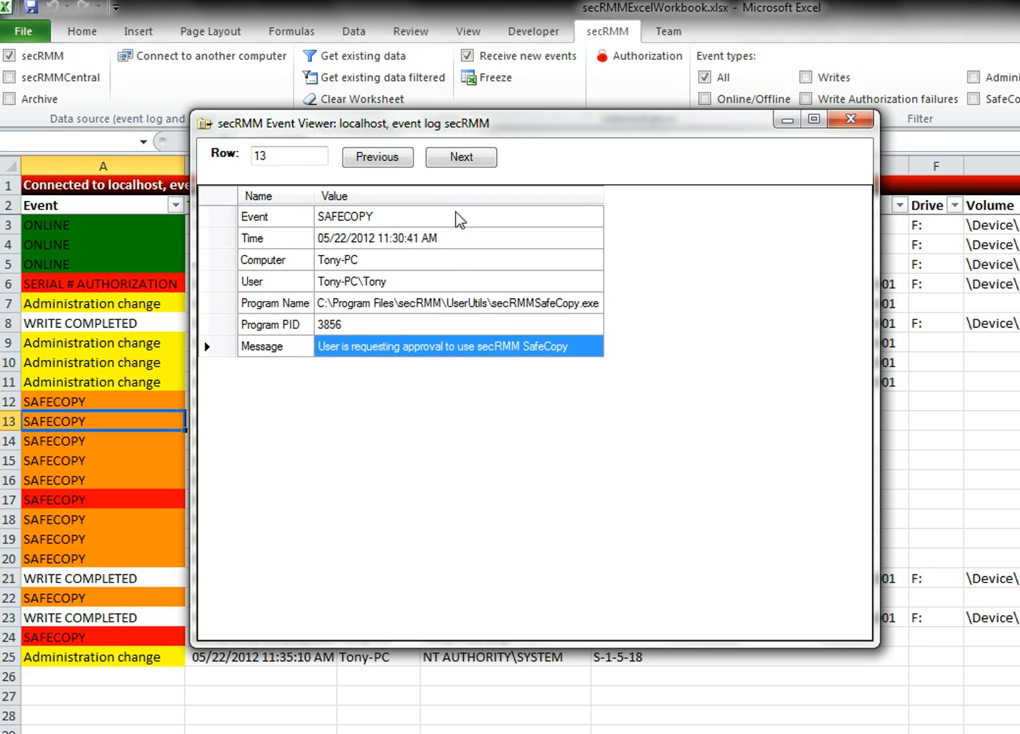
{"action": "left_click", "coordinate": [467, 160]}
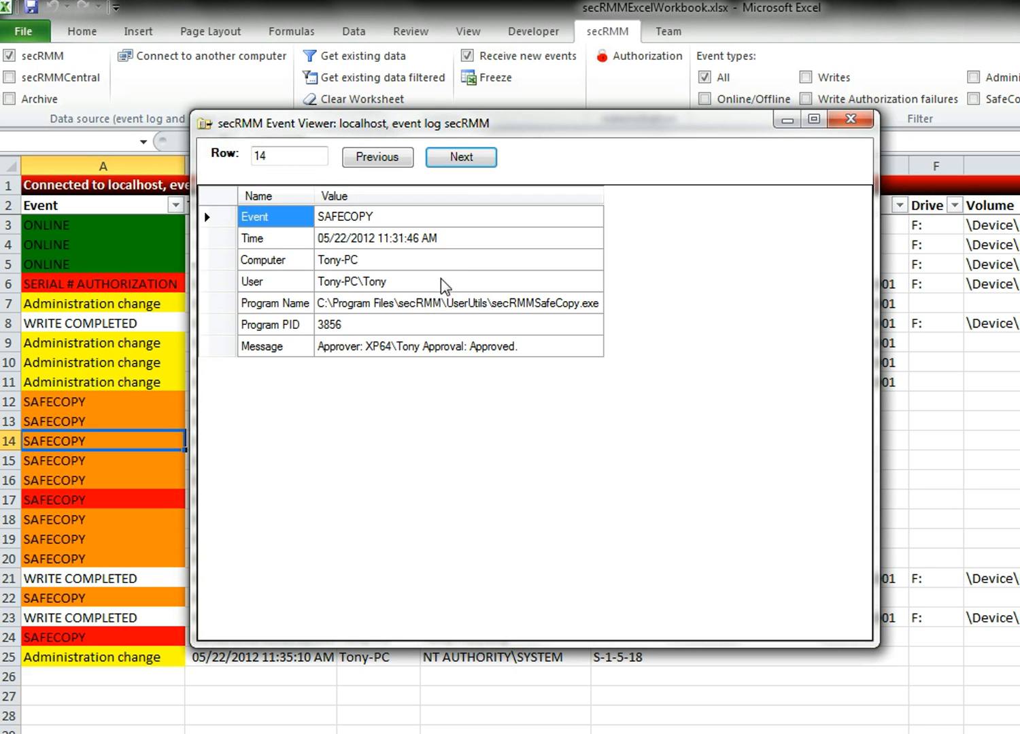
{"action": "left_click", "coordinate": [439, 344]}
Read the messages of the SAFECOPY events in rows 15 to 17
{"action": "left_click", "coordinate": [468, 161]}
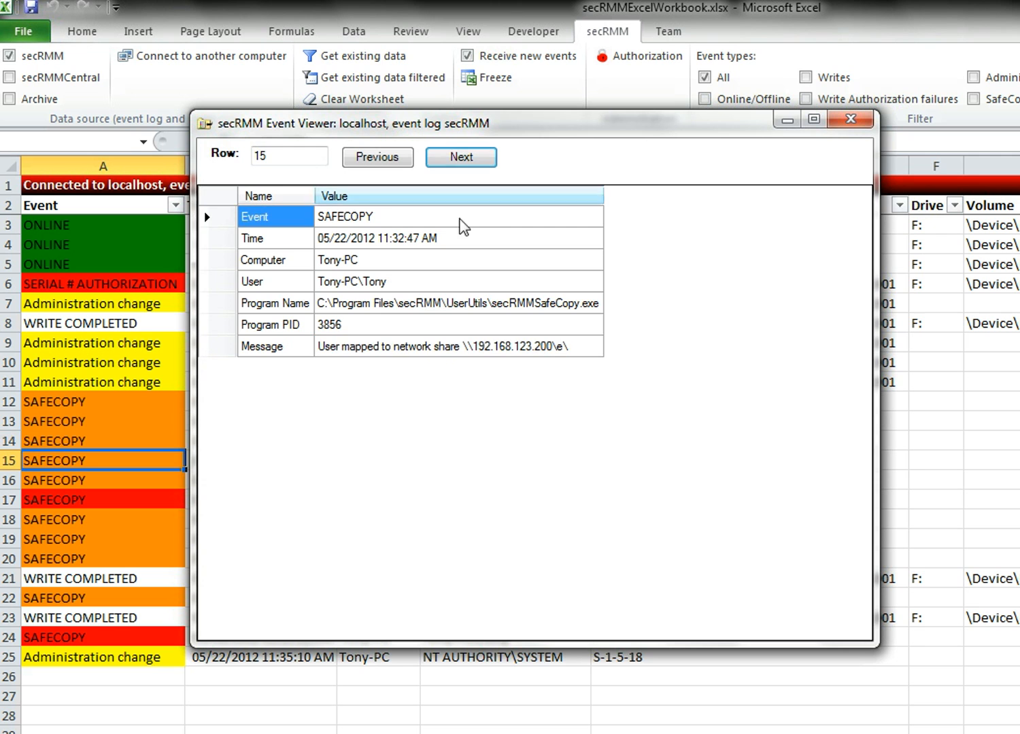
{"action": "left_click", "coordinate": [437, 347]}
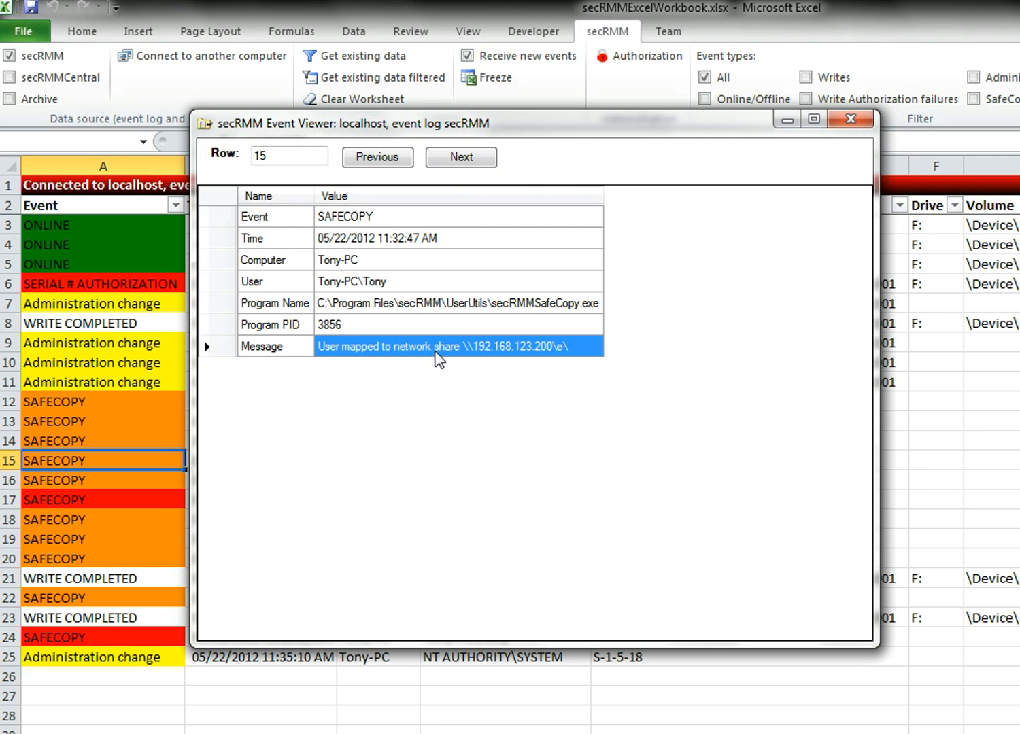
{"action": "left_click", "coordinate": [466, 161]}
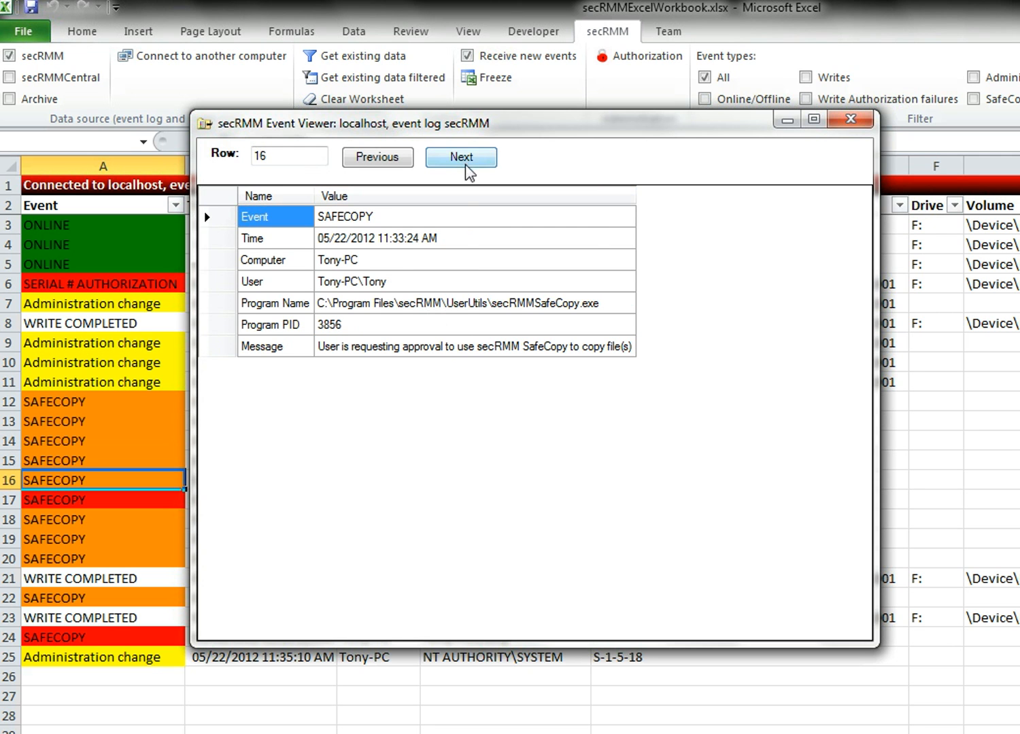
{"action": "left_click", "coordinate": [447, 348]}
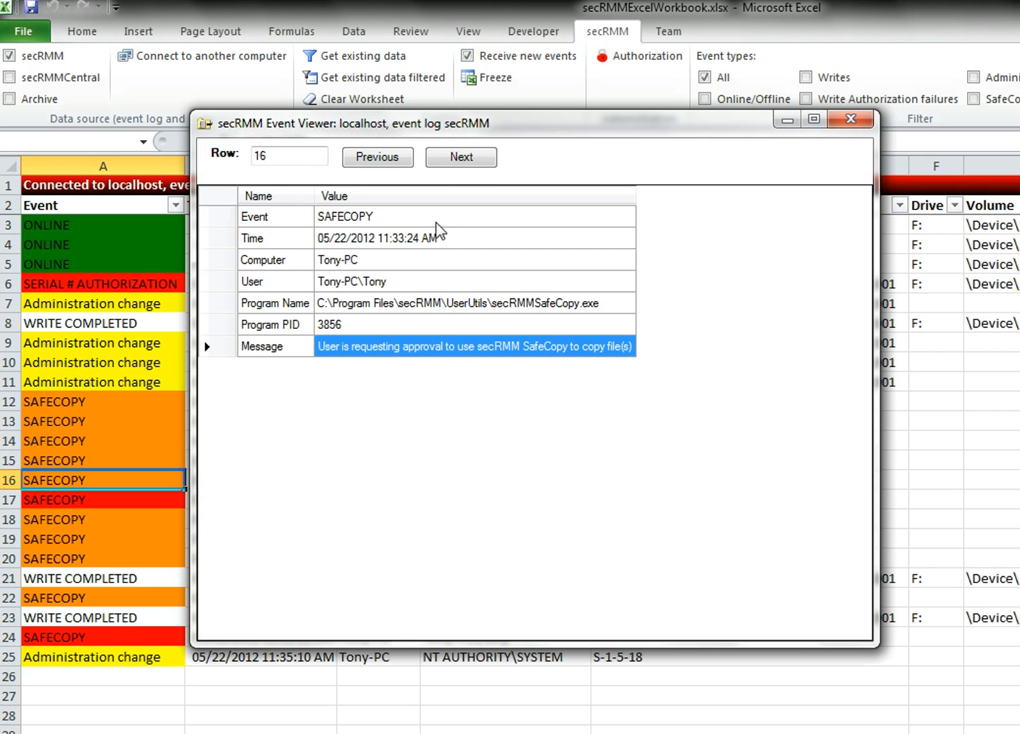
{"action": "left_click", "coordinate": [467, 160]}
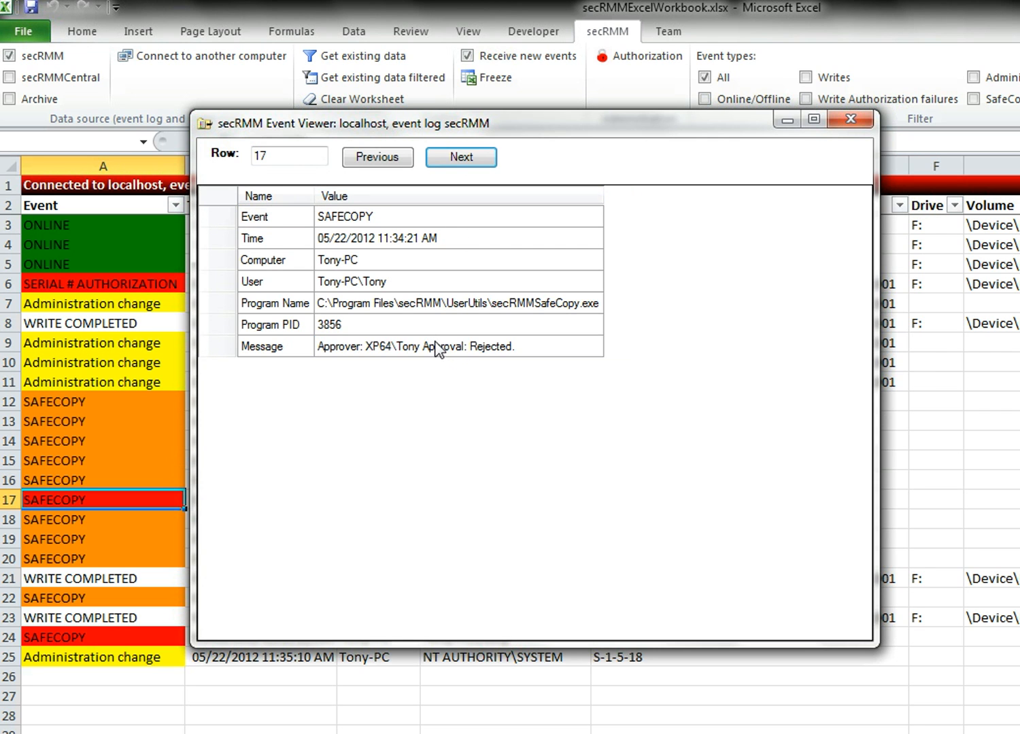
{"action": "left_click", "coordinate": [435, 340]}
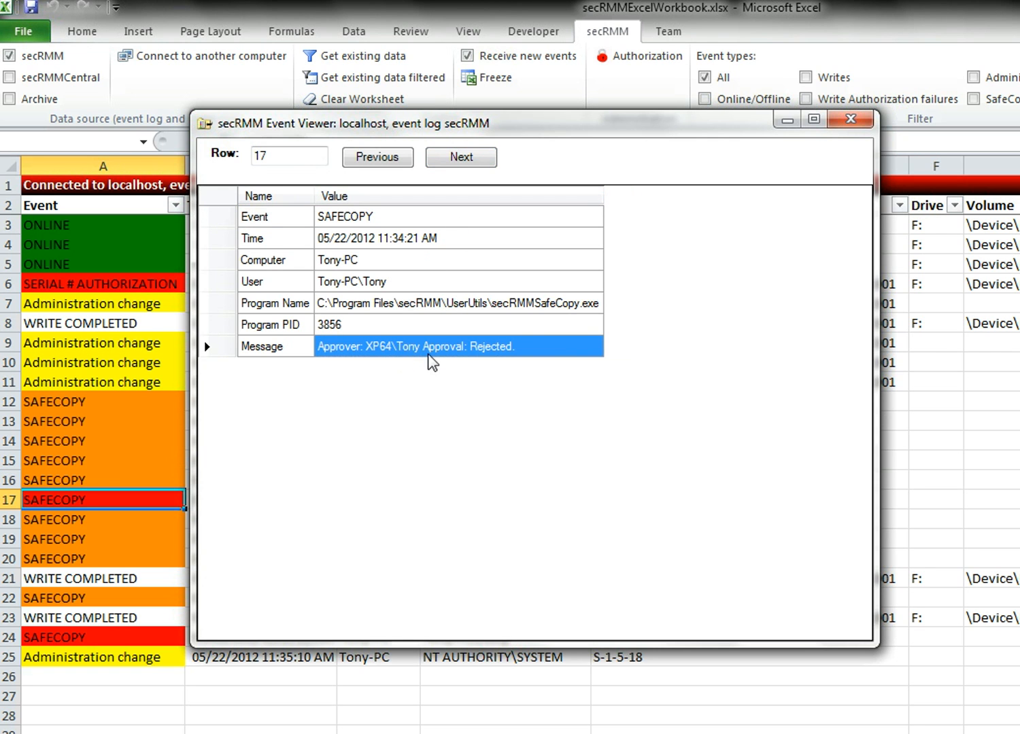
Step through the SAFECOPY and WRITE COMPLETED event details in rows 18 to 23 to review the second copy request and copied files
{"action": "left_click", "coordinate": [464, 159]}
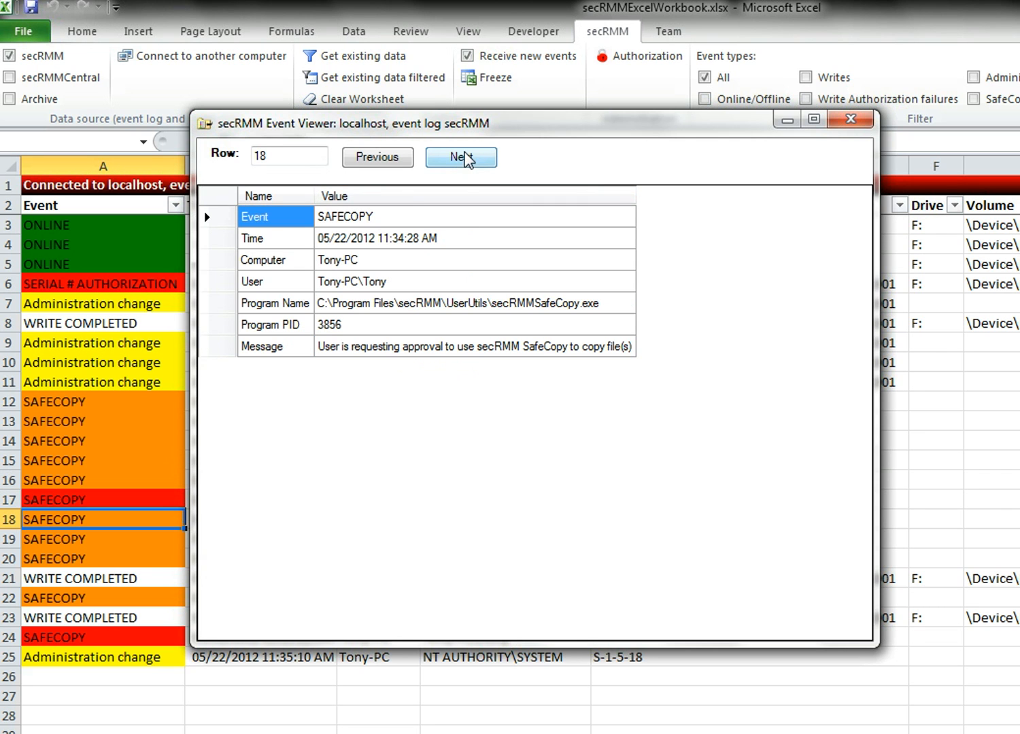
{"action": "left_click", "coordinate": [464, 163]}
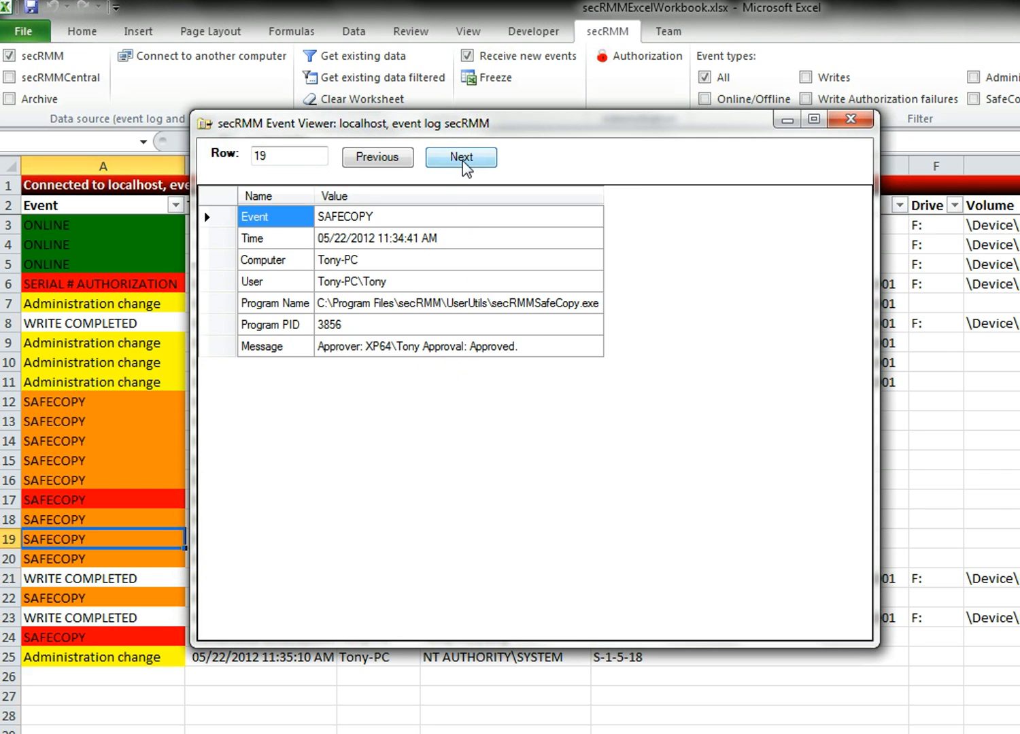
{"action": "left_click", "coordinate": [459, 168]}
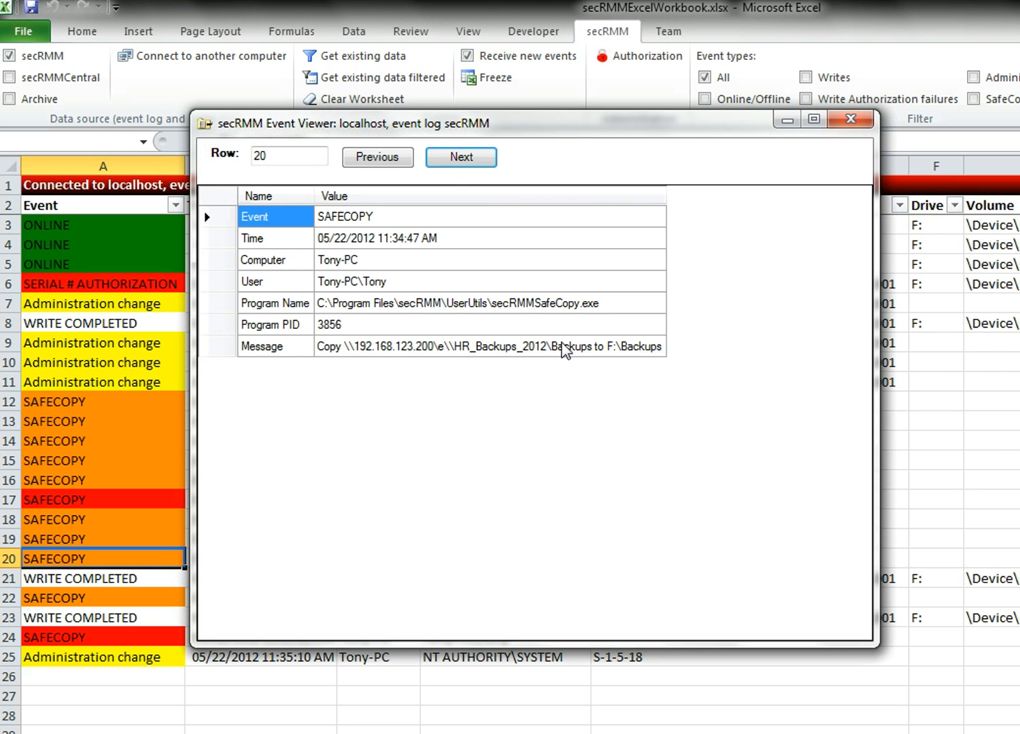
{"action": "left_click", "coordinate": [471, 162]}
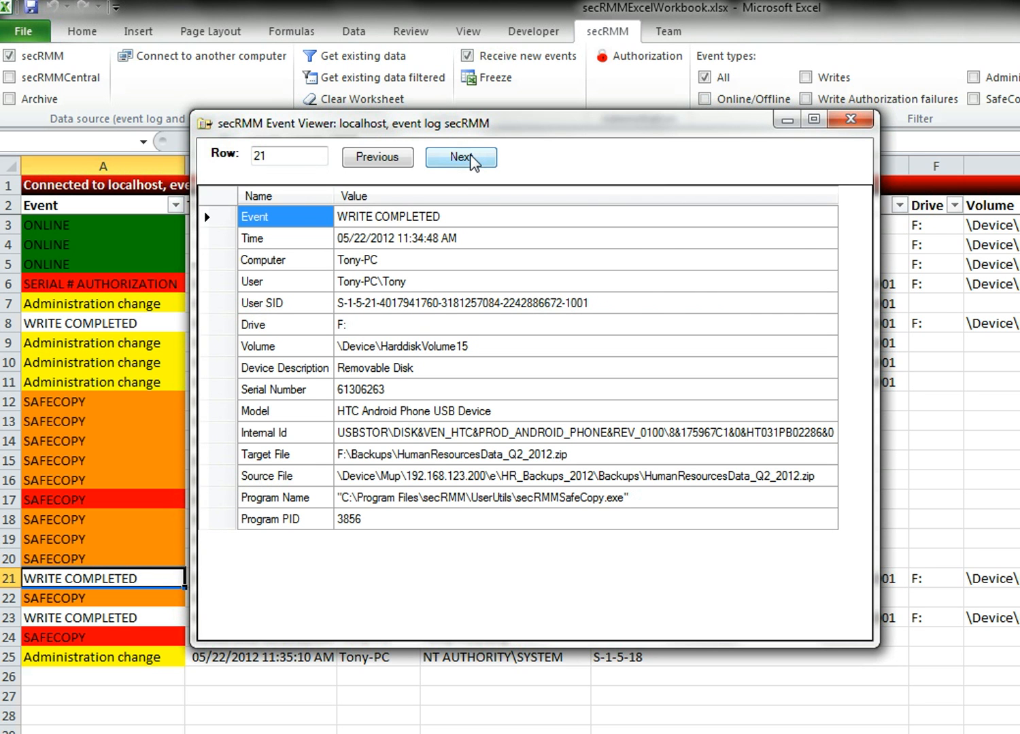
{"action": "left_click", "coordinate": [471, 161]}
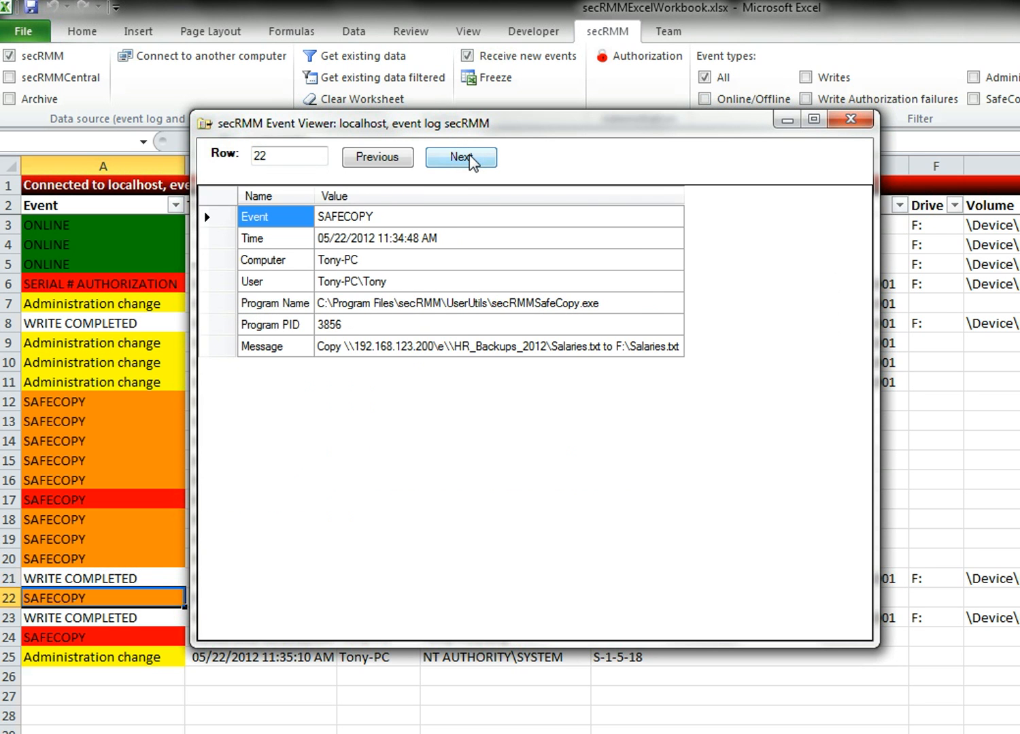
{"action": "left_click", "coordinate": [472, 162]}
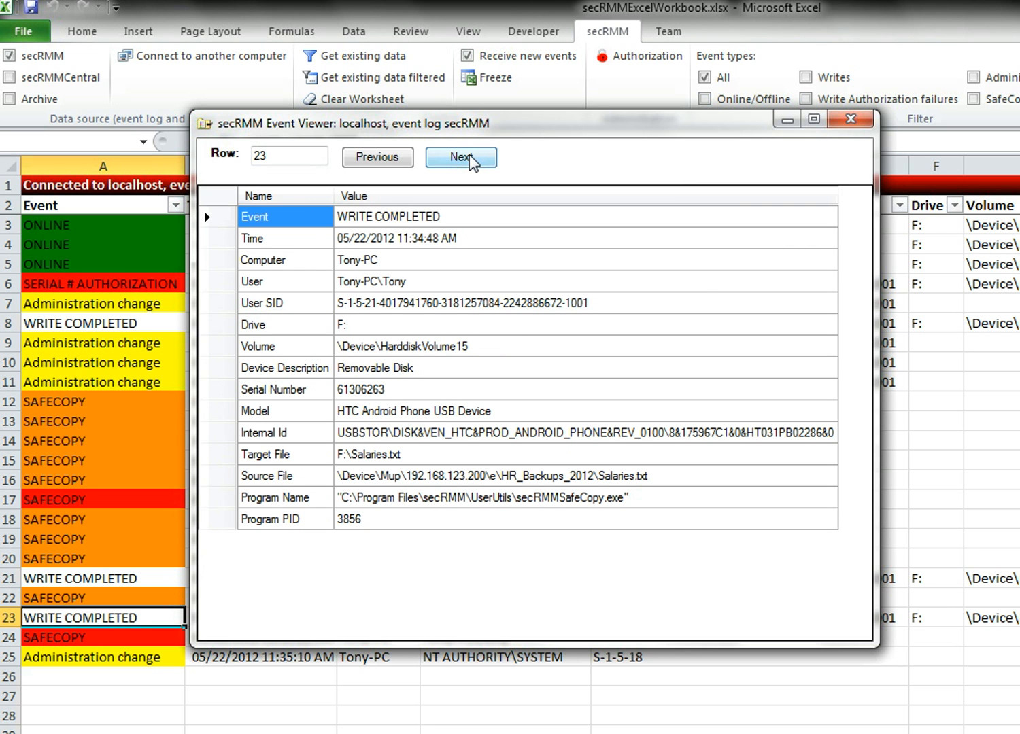
Check the SAFECOPY message in row 24 and the property value of the administration change in row 25
{"action": "left_click", "coordinate": [471, 162]}
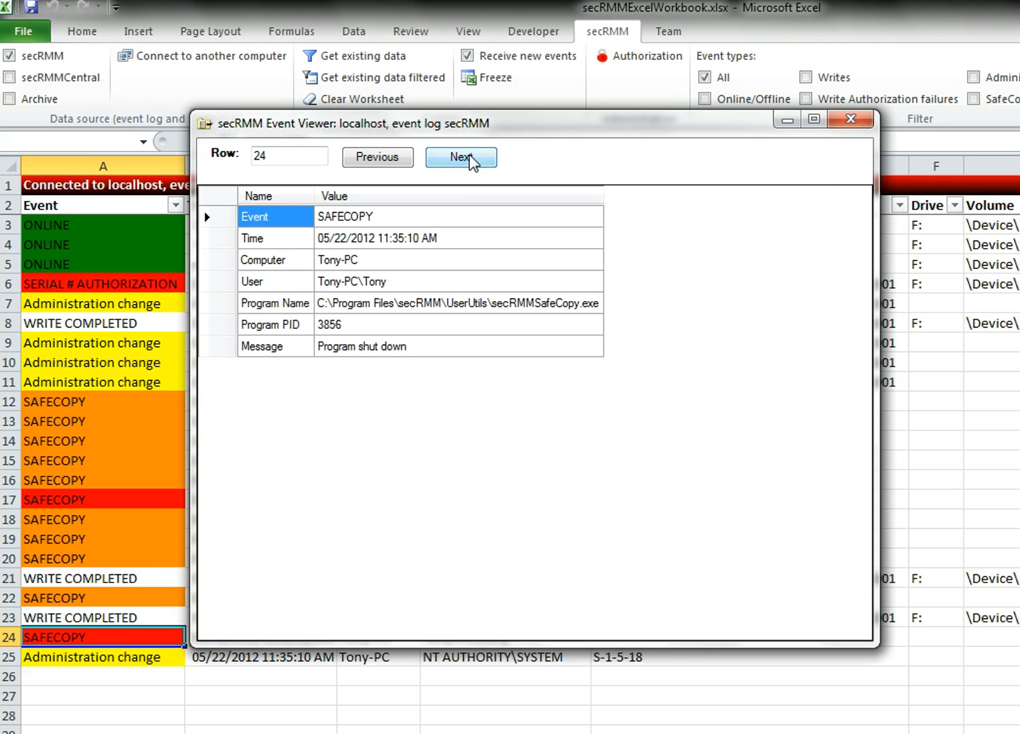
{"action": "left_click", "coordinate": [410, 348]}
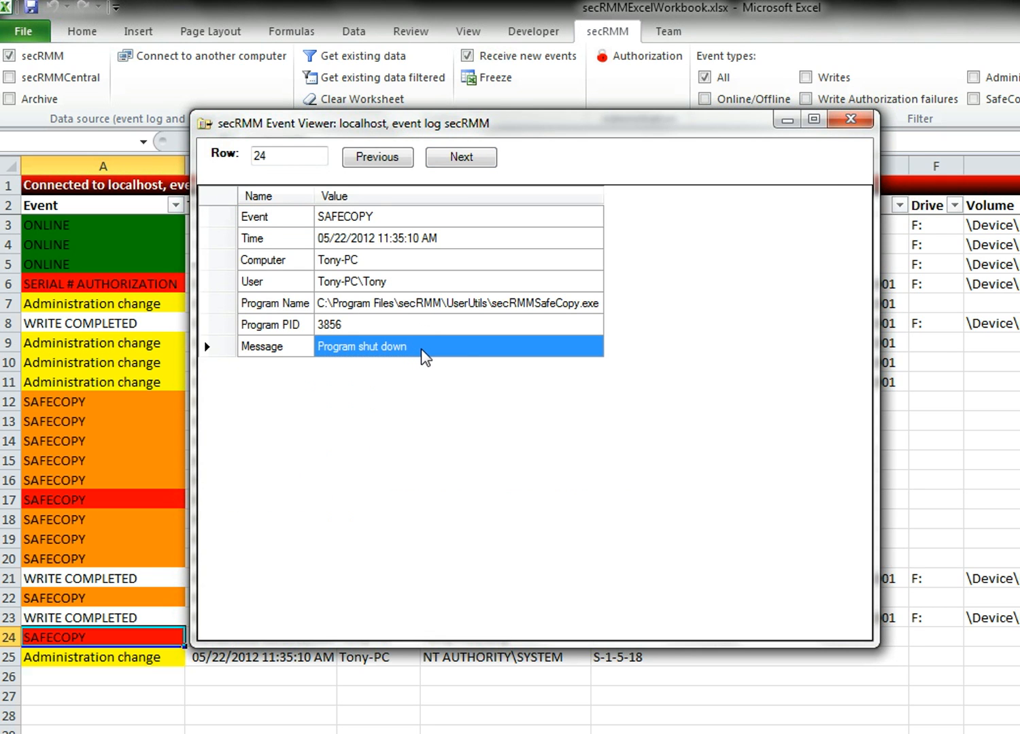
{"action": "left_click", "coordinate": [472, 161]}
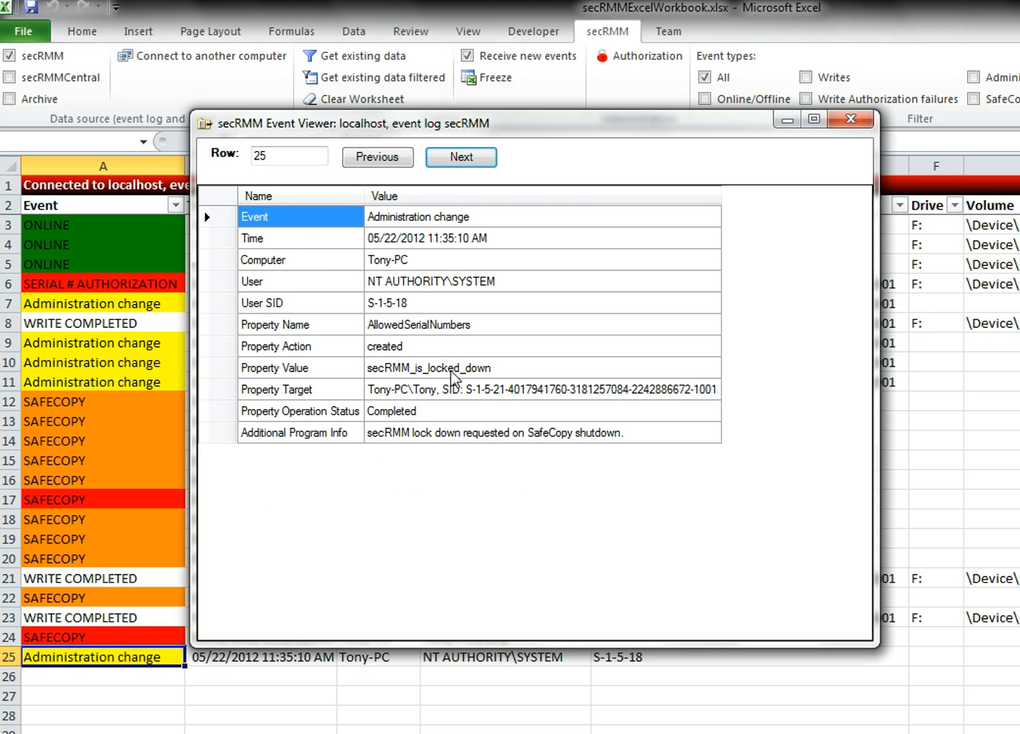
{"action": "left_click", "coordinate": [464, 368]}
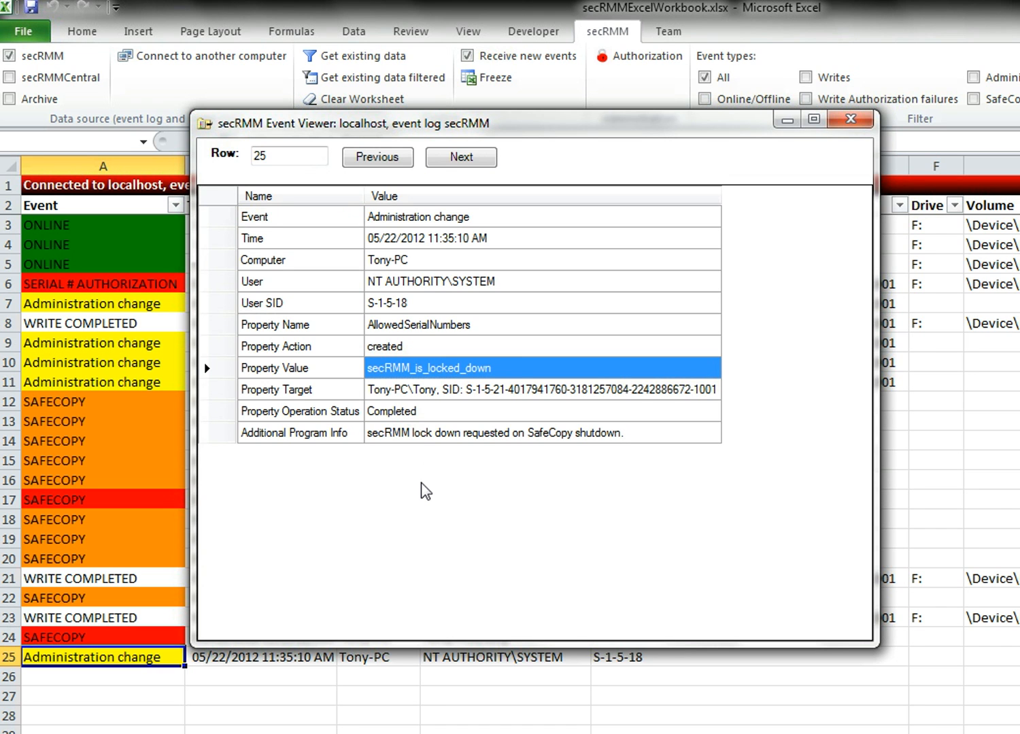